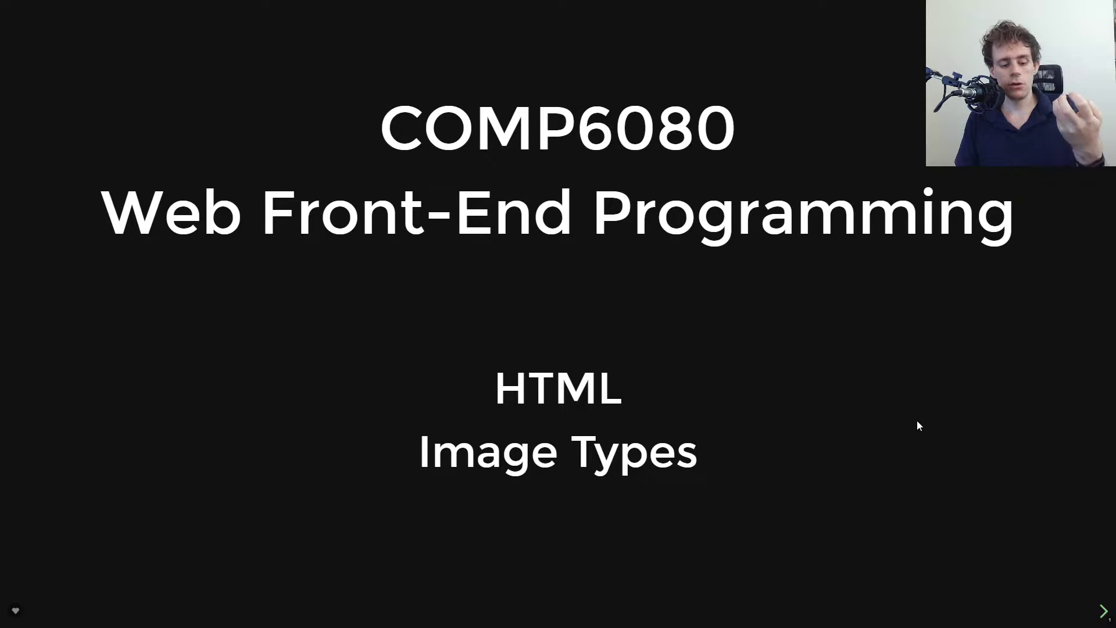
Leave full screen and view Bing Images results for 'giraffe' in a new tab
key("Escape")
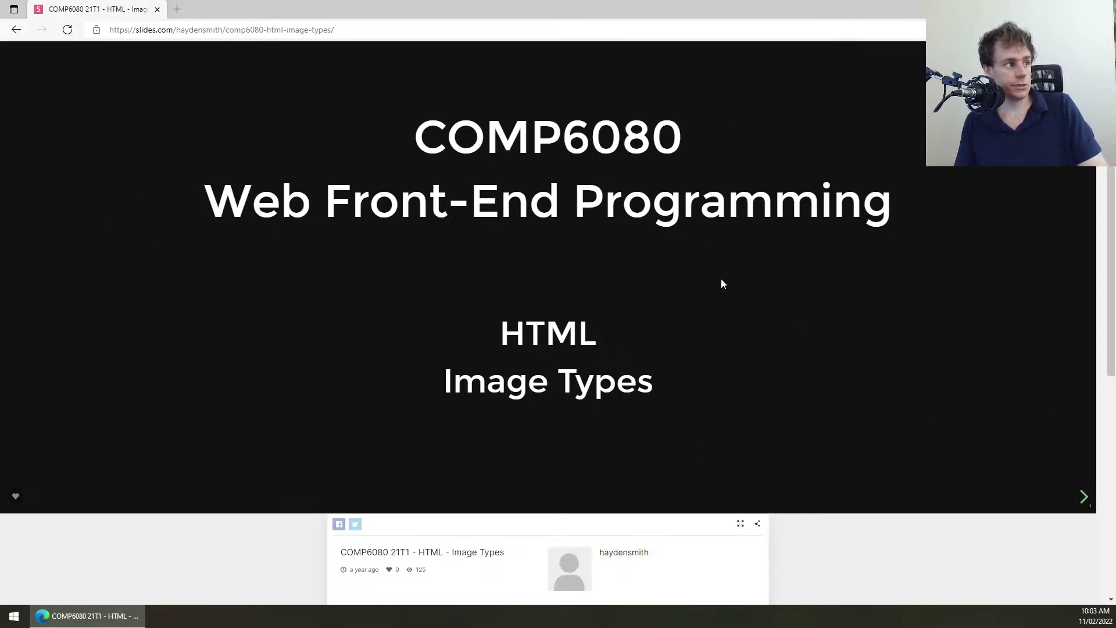
key("ctrl+t")
type("giraffe")
key("Return")
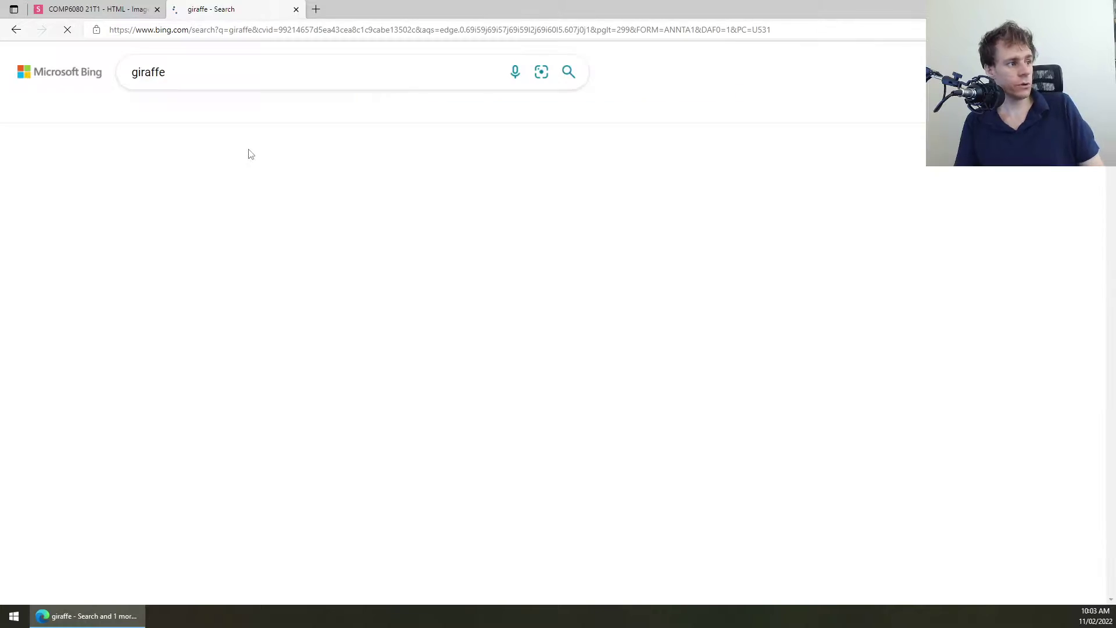
left_click(196, 108)
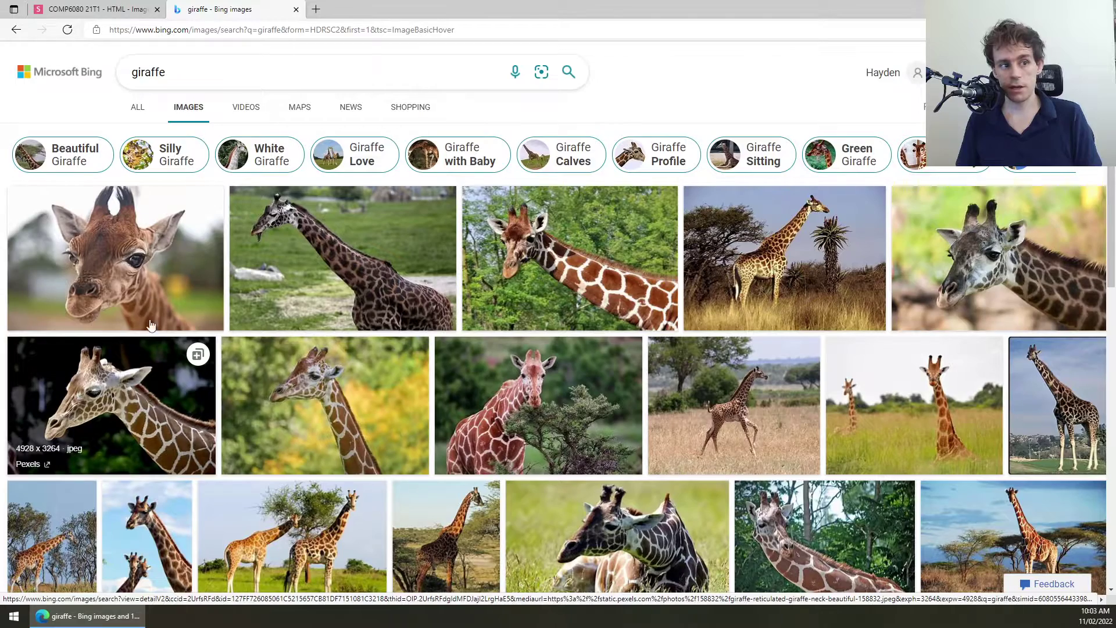
Change the image search query to 'blue circle'
double_click(204, 78)
type("bk")
key("BackSpace")
type("lue circle")
key("Return")
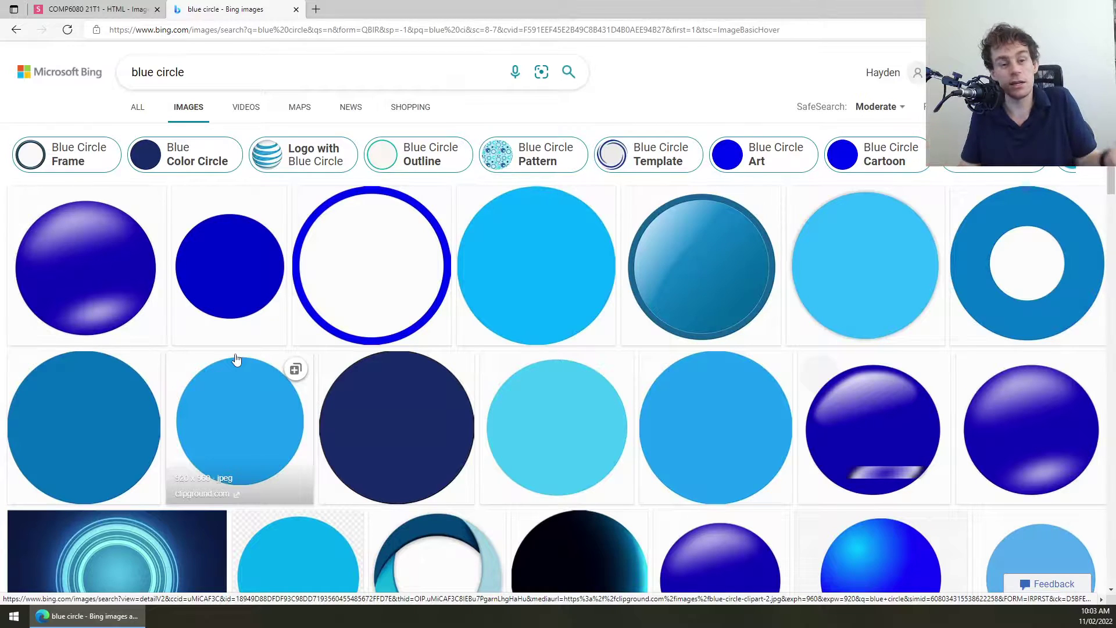
Present the lecture deck full screen and advance to the Images slide (JPG, PNG, GIF, BMP, SVG)
key("ctrl+Tab")
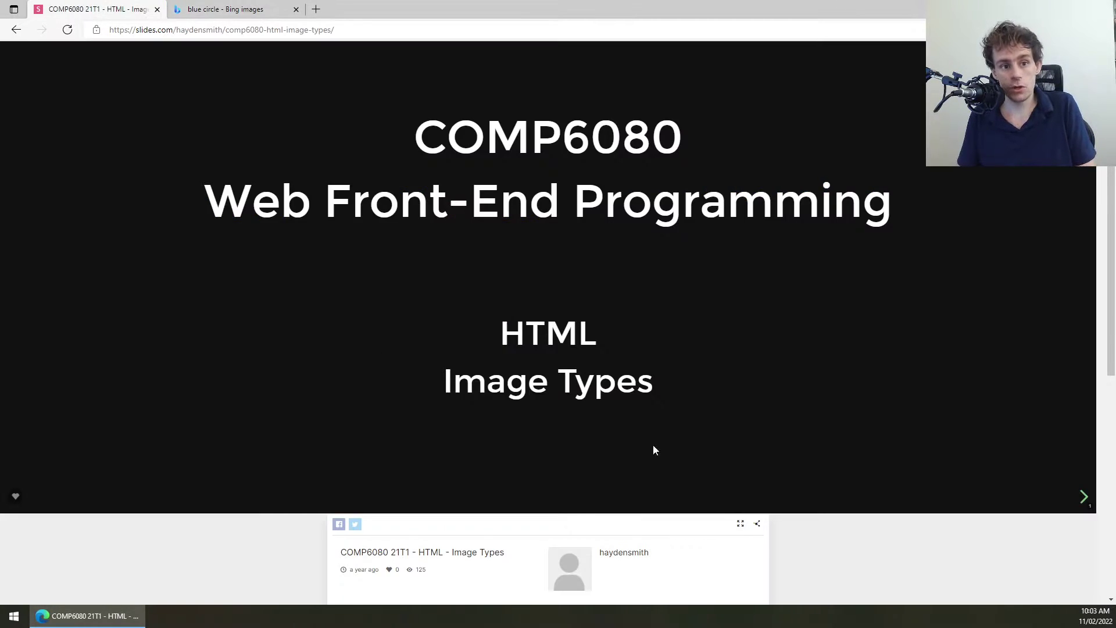
left_click(740, 523)
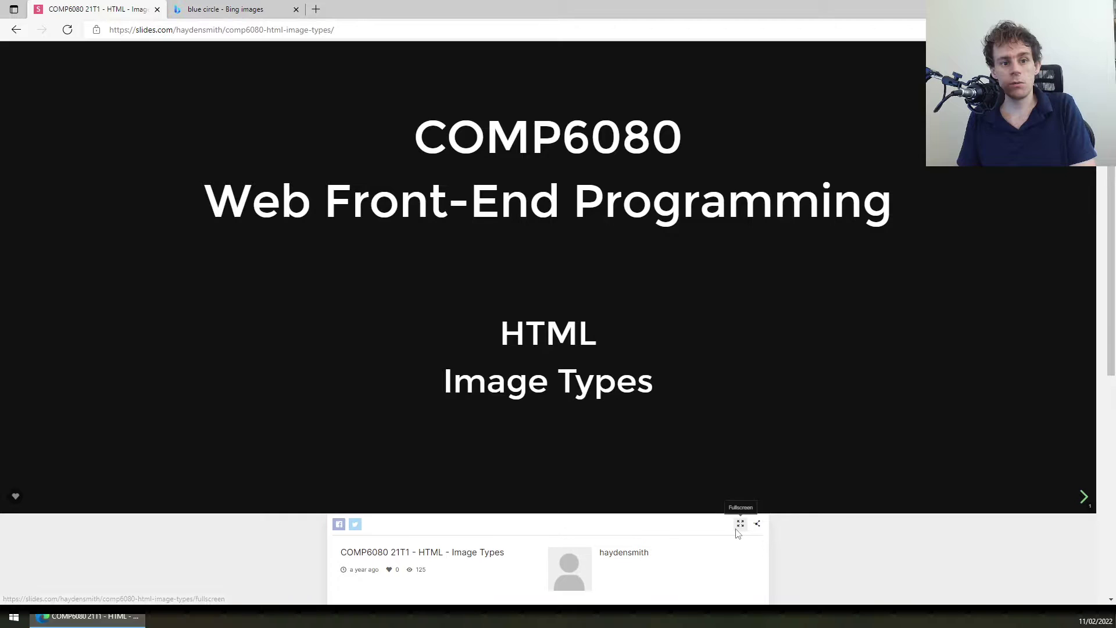
key("Right")
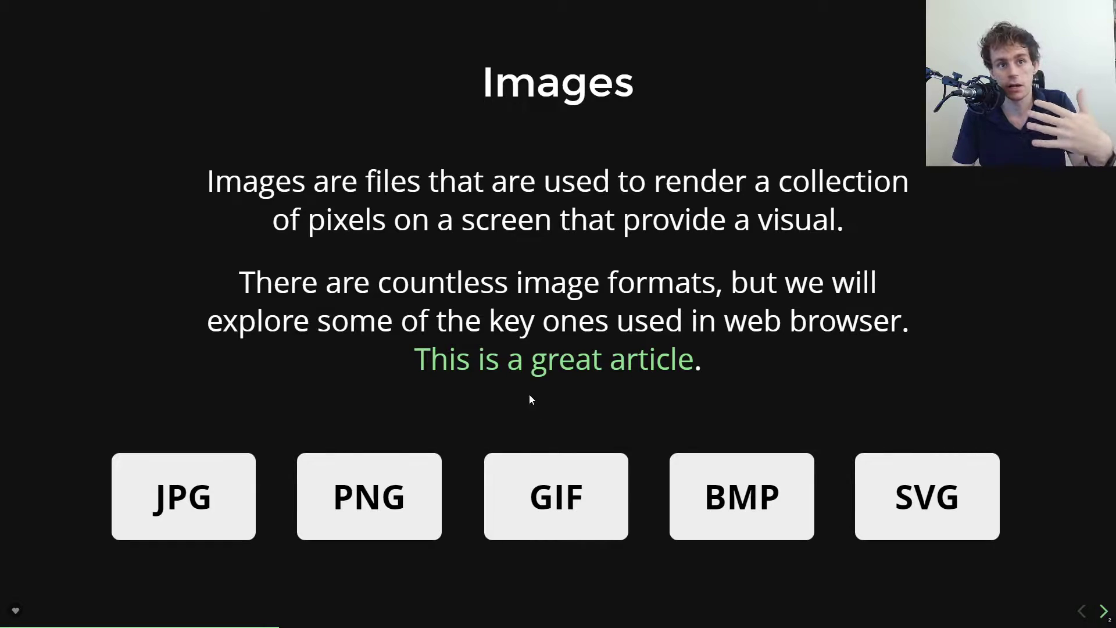
mouse_move(558, 3)
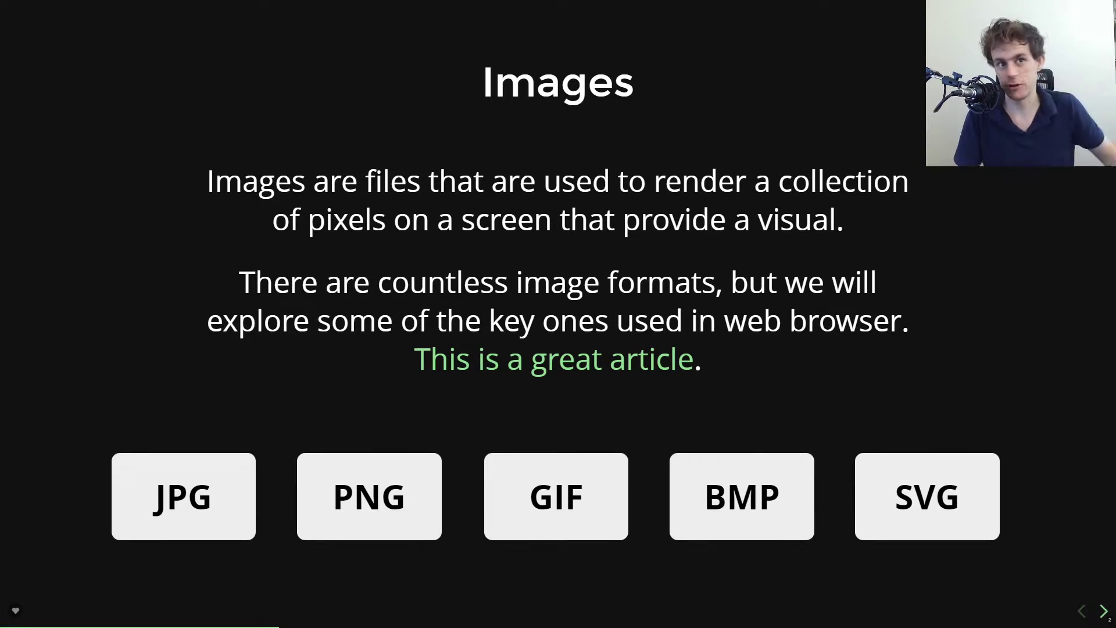
Read the Kinsta '15 Best Image File Types' article down to vector formats, then close it
left_click(583, 364)
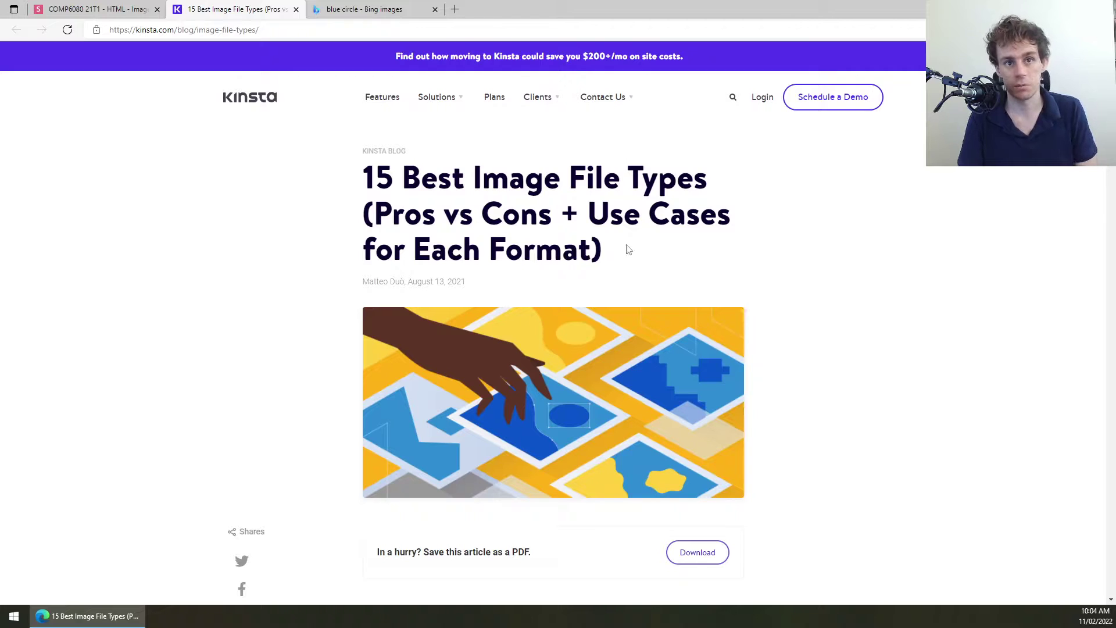
scroll(570, 248, "down", 10)
scroll(570, 248, "down", 10)
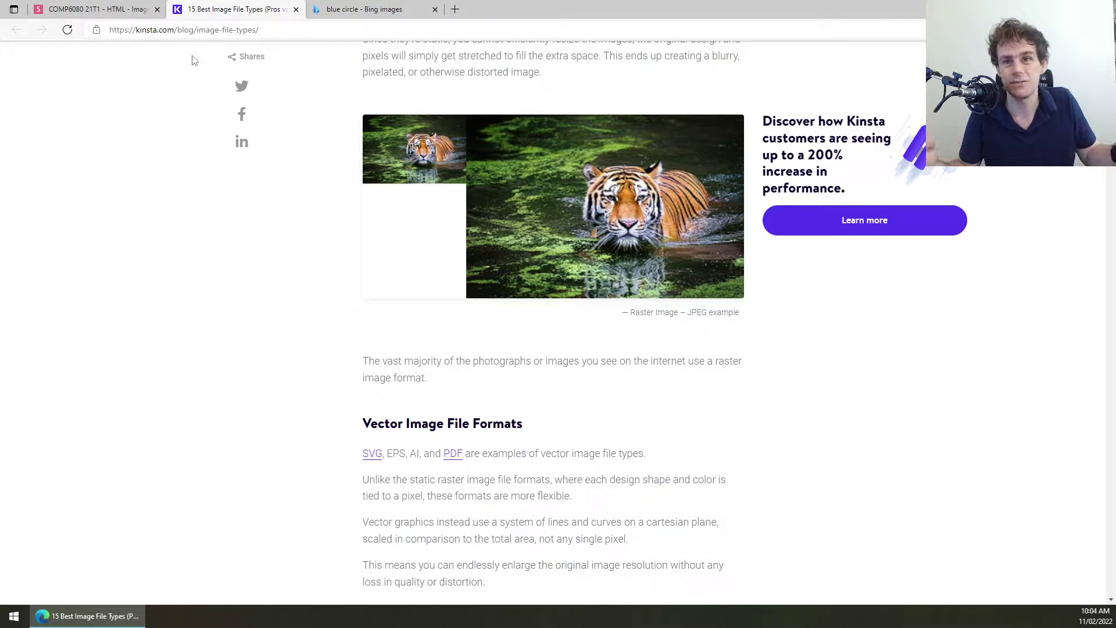
middle_click(227, 14)
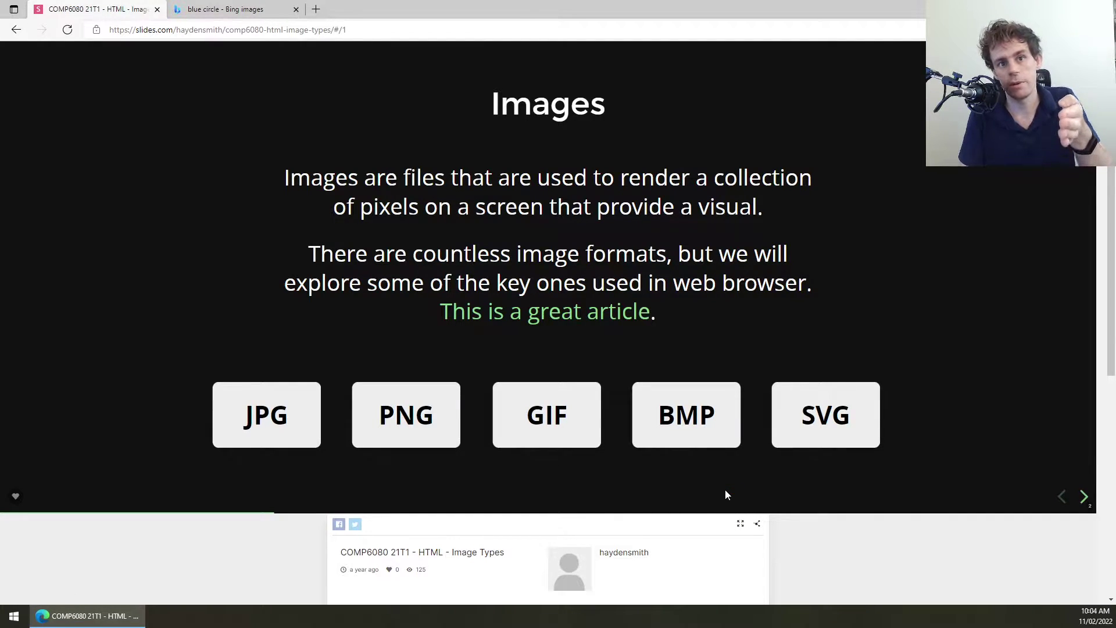
Advance to the 'Two Key Categories' slide on vector versus raster images
key("Right")
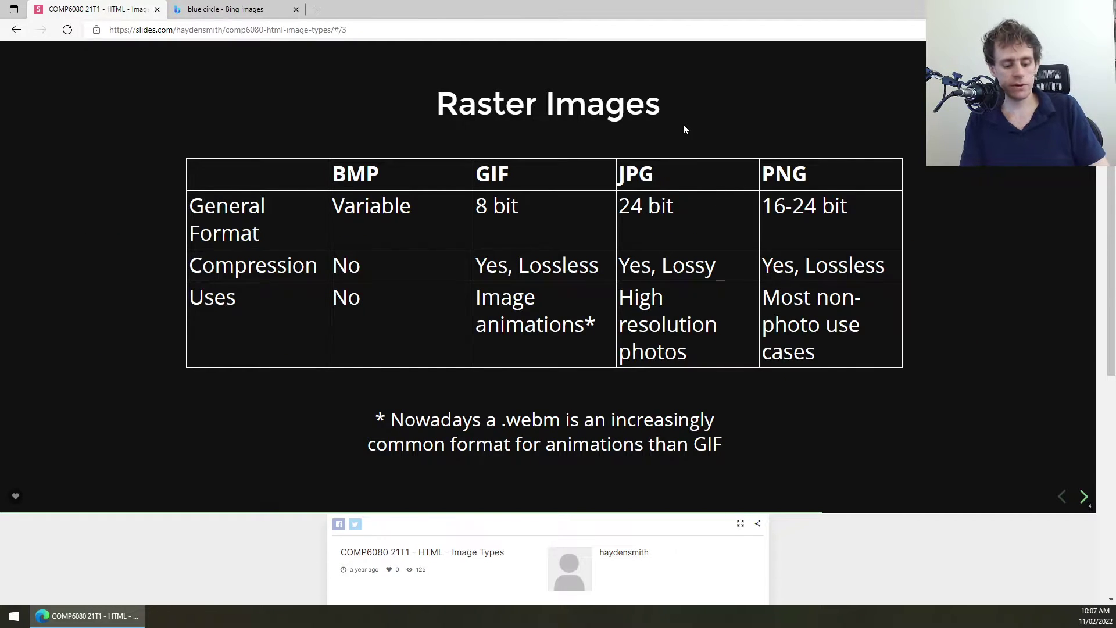
Search Bing Images for '8 bit vs 24 bit image' in a new tab
key("ctrl+t")
type("8 bit ")
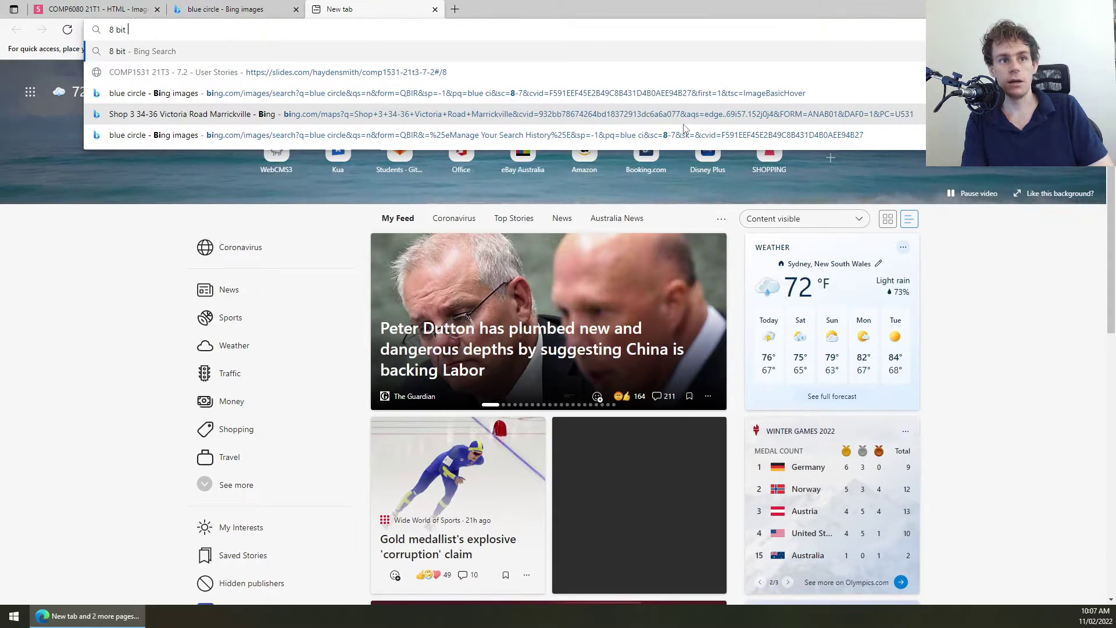
type("vs 24 bit image")
key("Return")
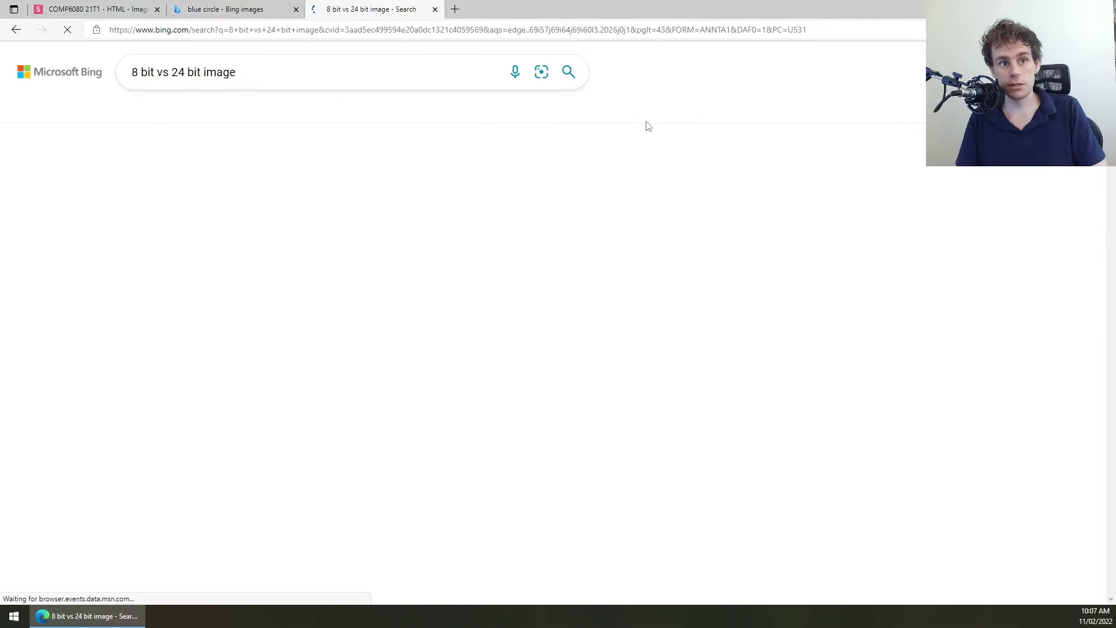
left_click(182, 107)
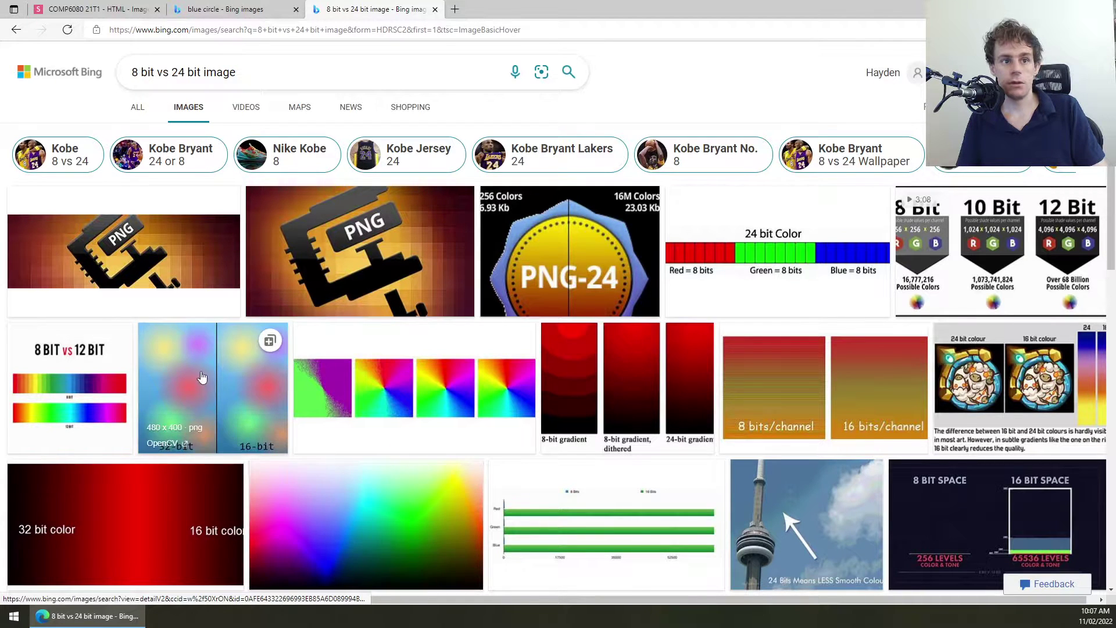
Enlarge the 8 vs 16 bits/channel and 24 vs 48 bit pixel examples, then return to the slides
scroll(254, 360, "down", 3)
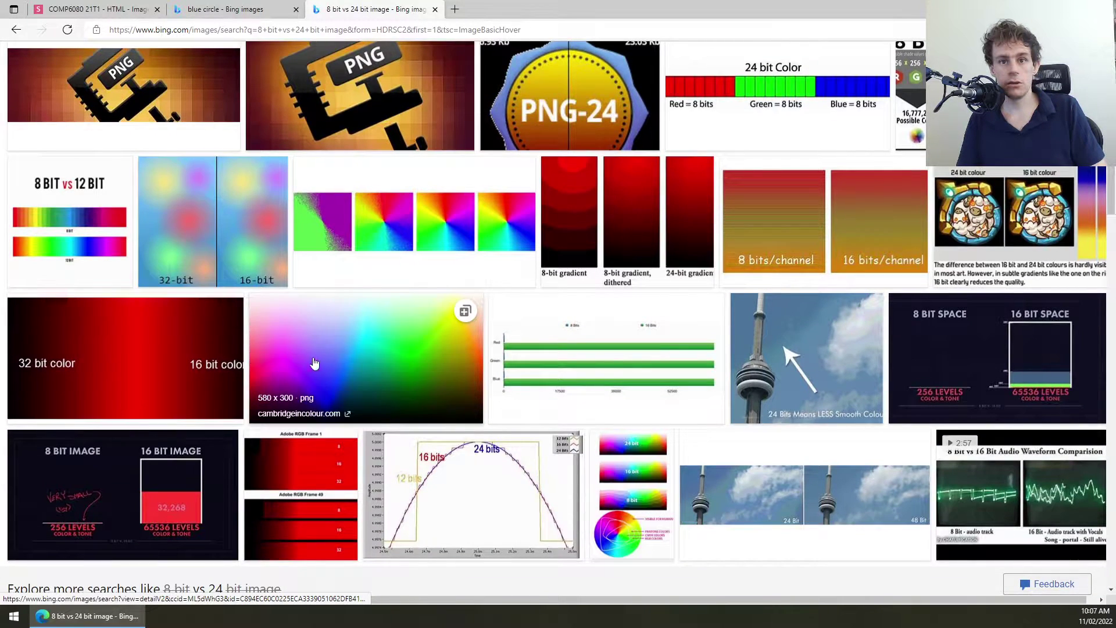
left_click(787, 232)
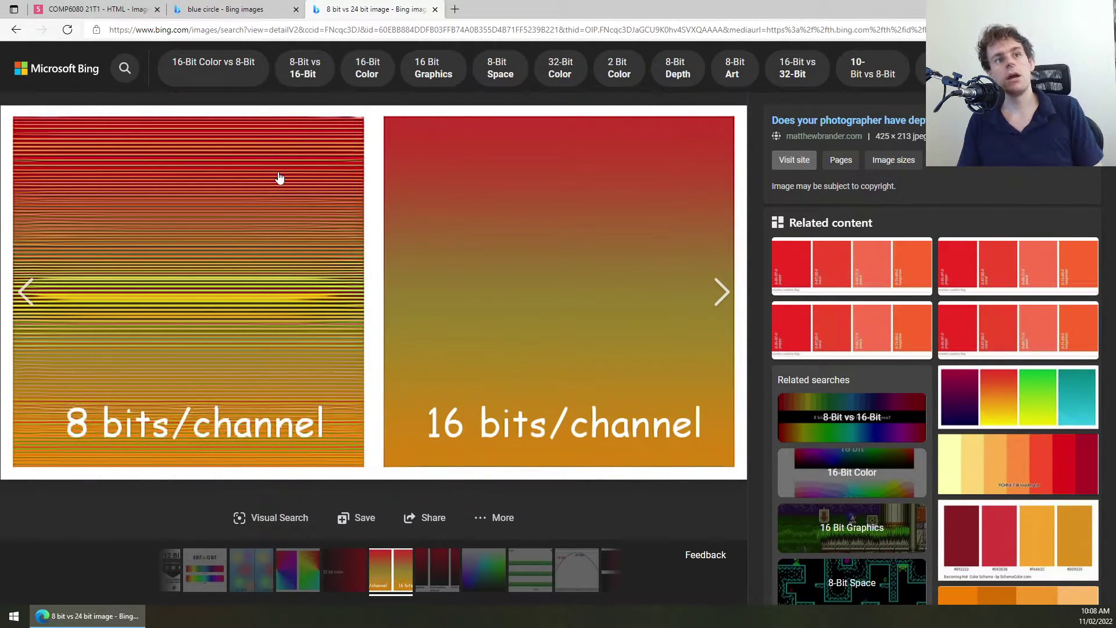
key("Escape")
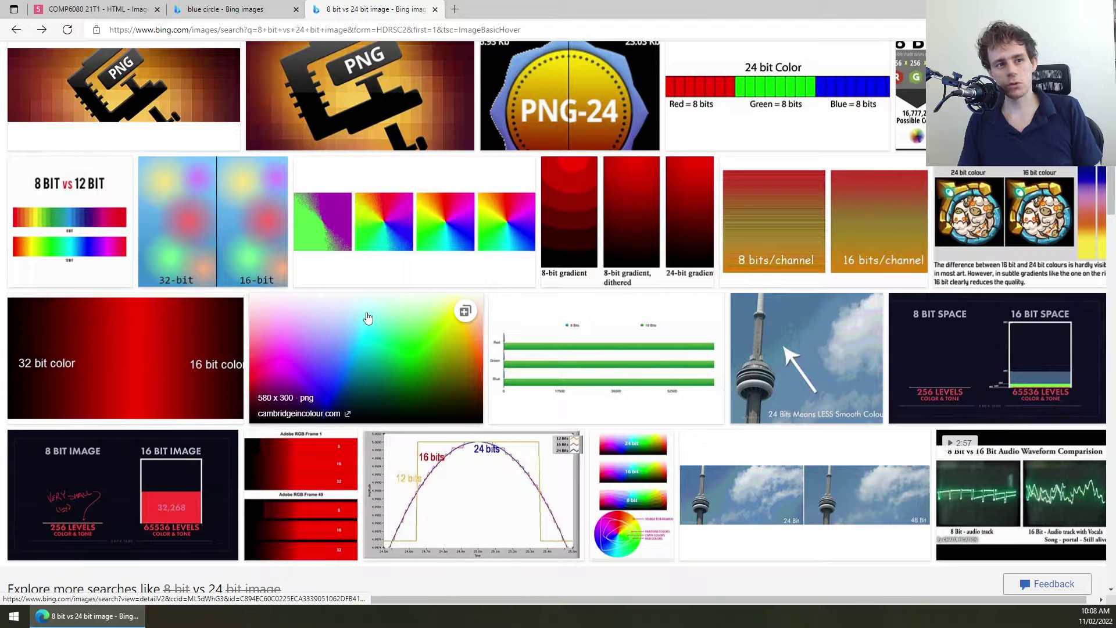
scroll(365, 322, "down", 4)
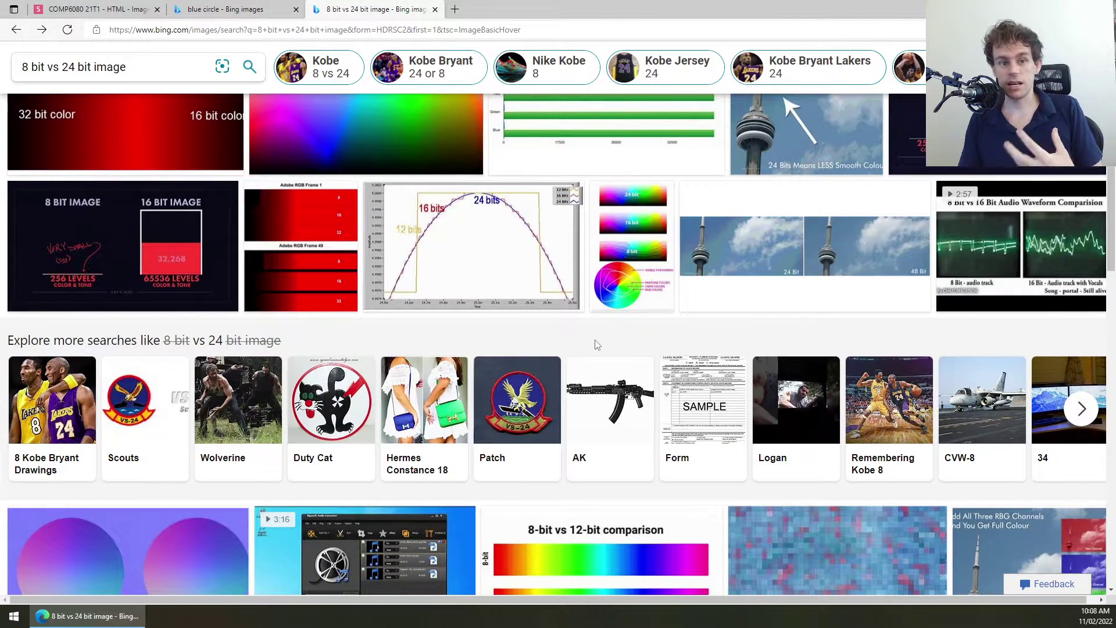
scroll(596, 345, "down", 4)
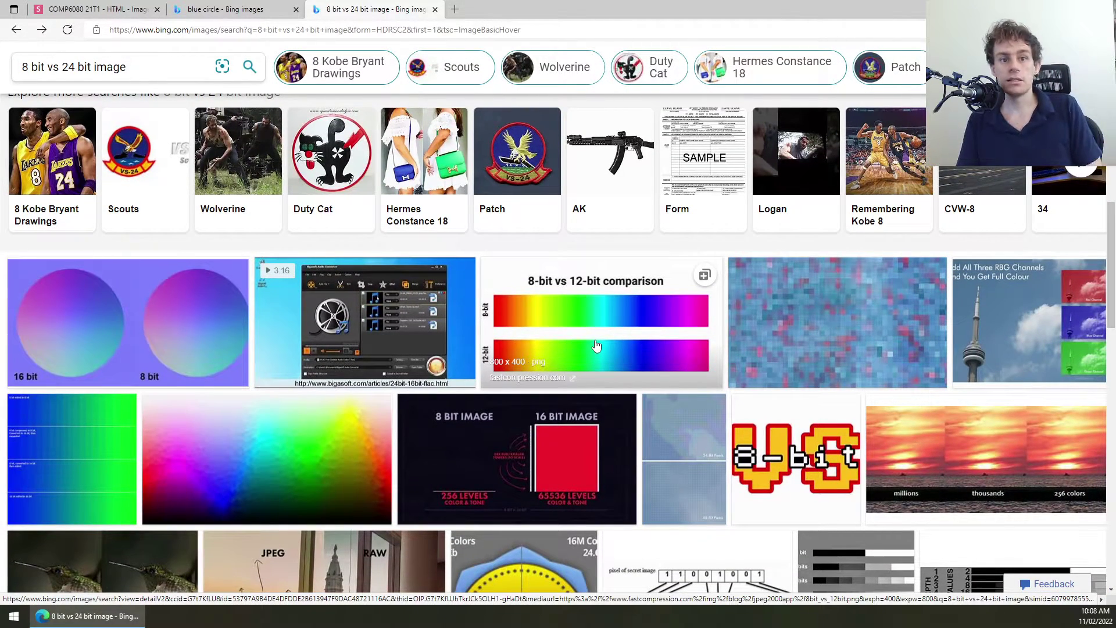
left_click(699, 439)
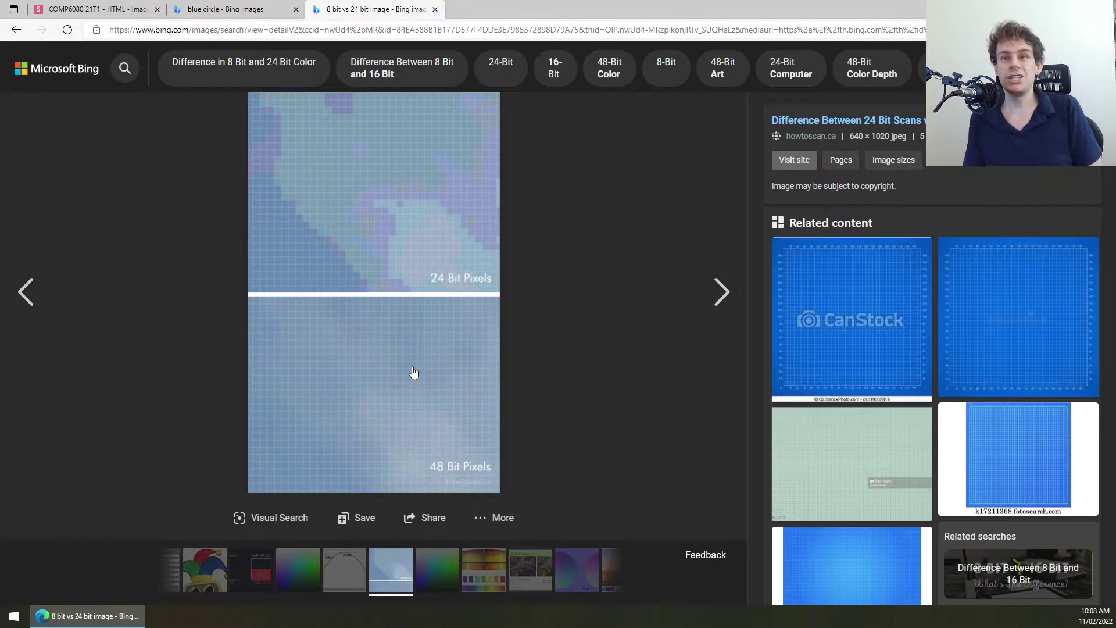
key("ctrl+Tab")
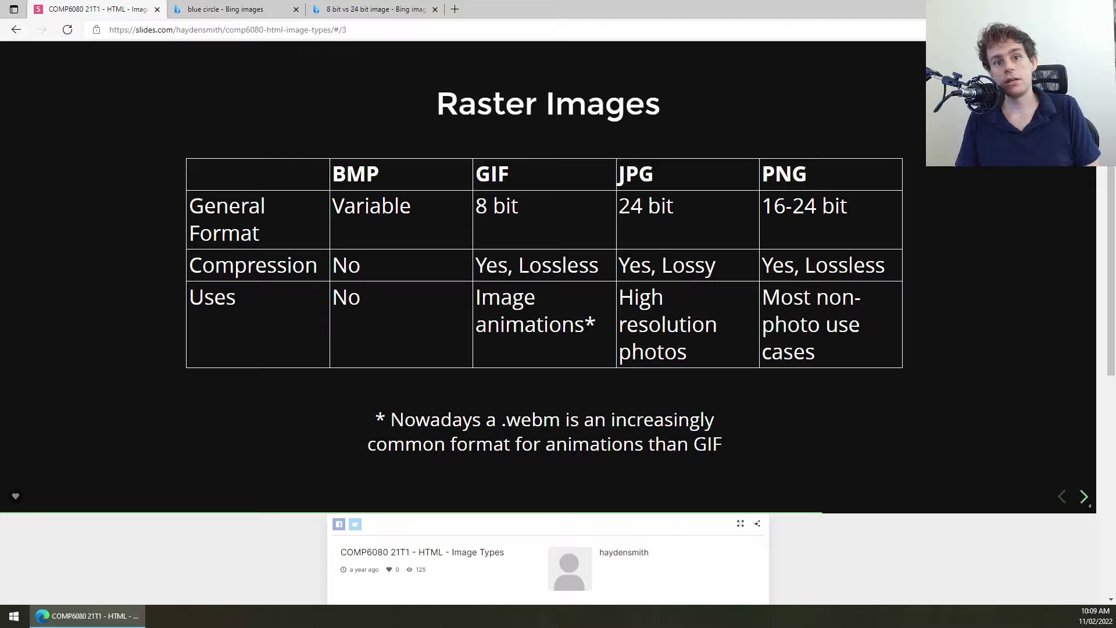
Highlight 'Lossless' in the PNG Compression cell of the Raster Images table, then clear it
double_click(860, 266)
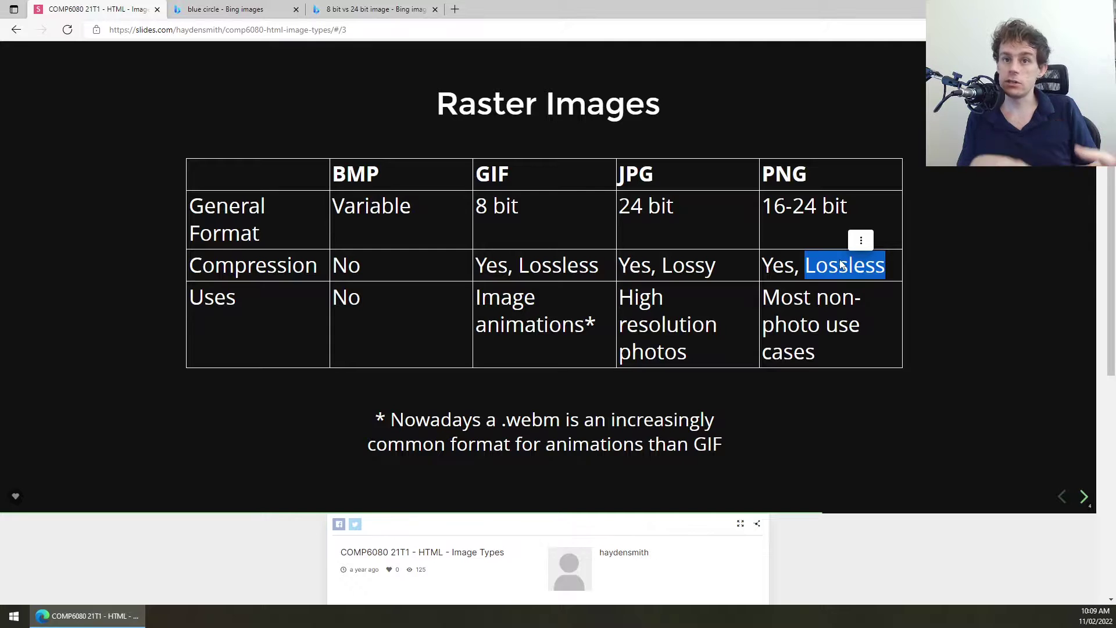
left_click(861, 240)
left_click(700, 256)
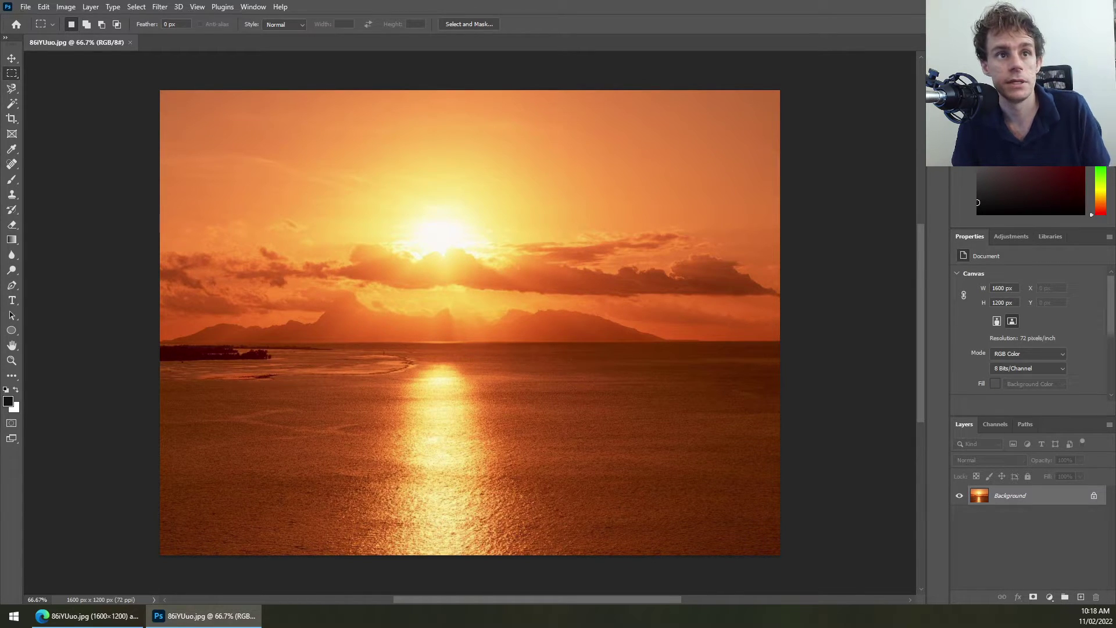
key("ctrl+alt+shift+s")
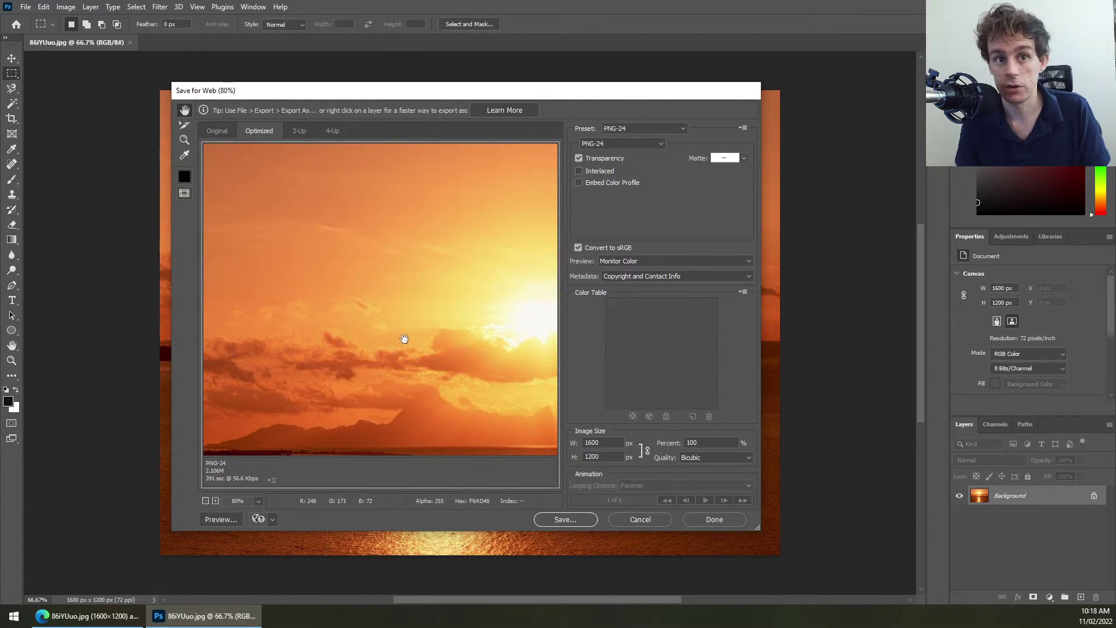
left_click_drag(404, 338, 433, 174)
left_click_drag(428, 316, 359, 198)
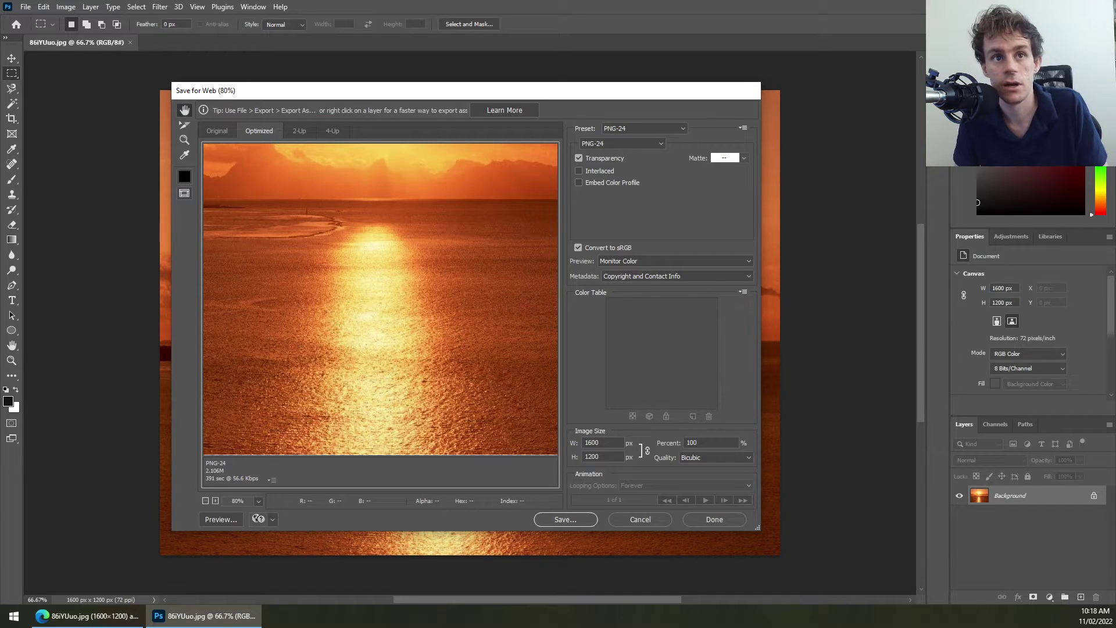
key("Return")
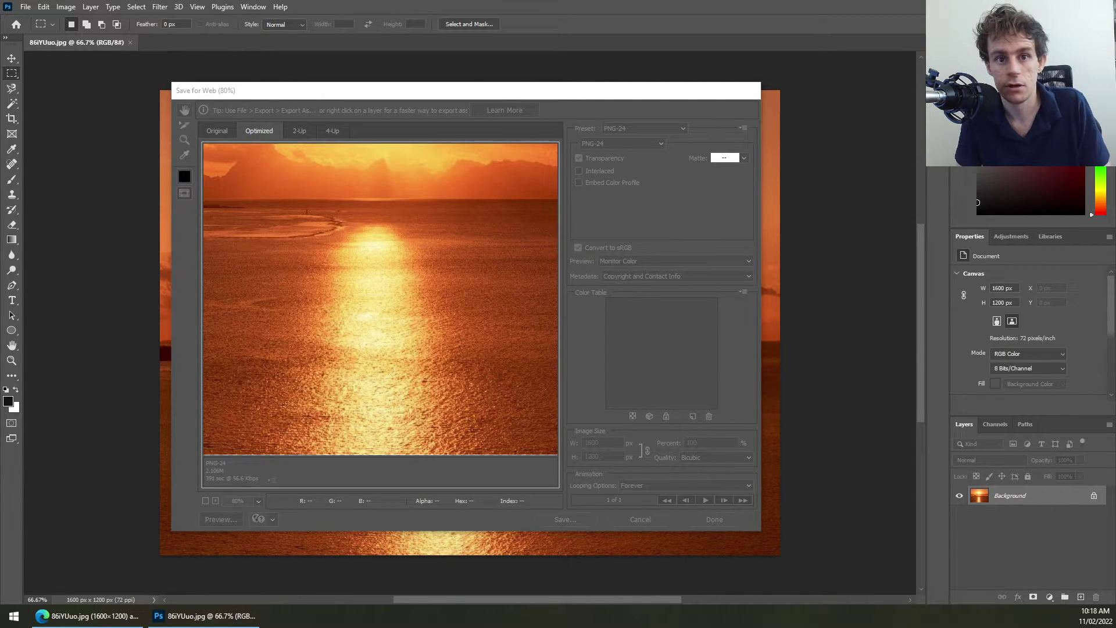
key("Escape")
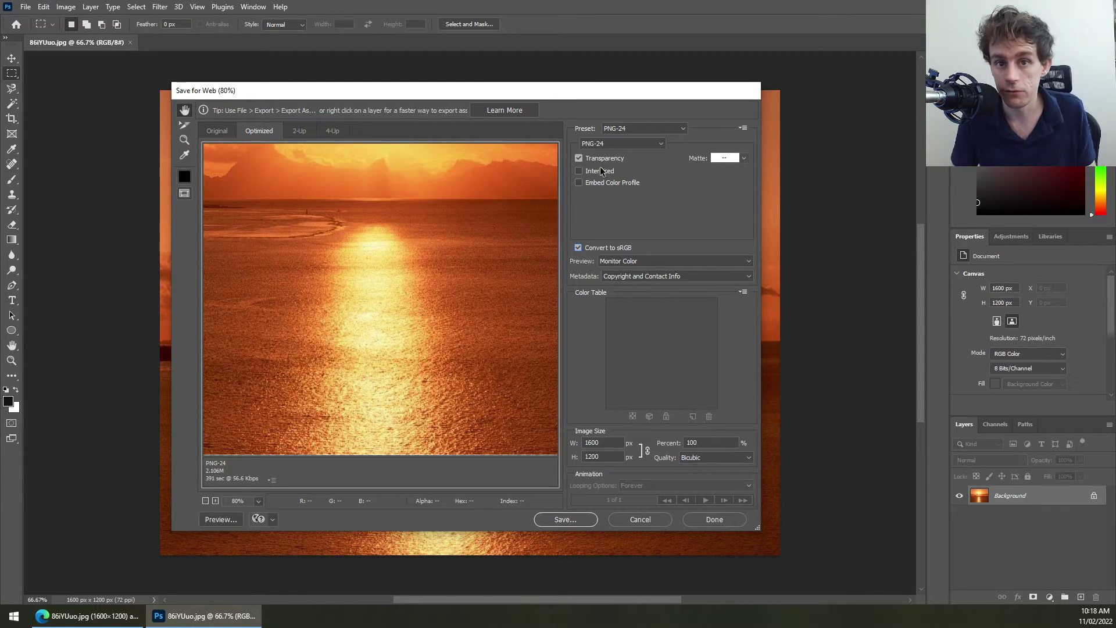
Set the Save for Web format to PNG-8 and zoom the preview to 600% on the trees
left_click(604, 145)
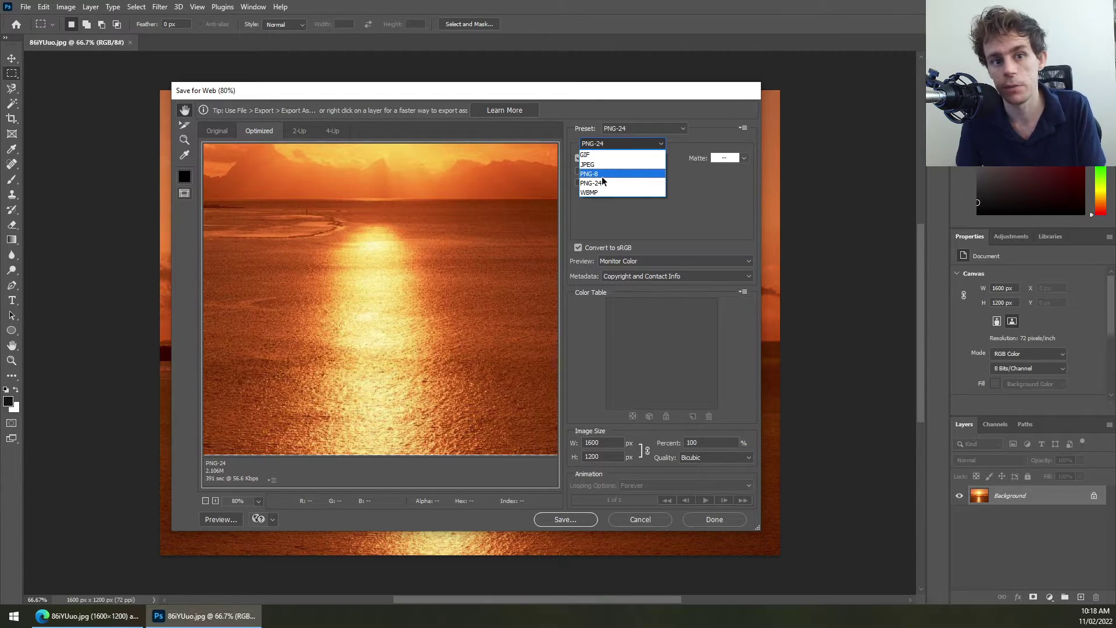
left_click(602, 176)
left_click_drag(301, 300, 452, 378)
left_click(244, 503)
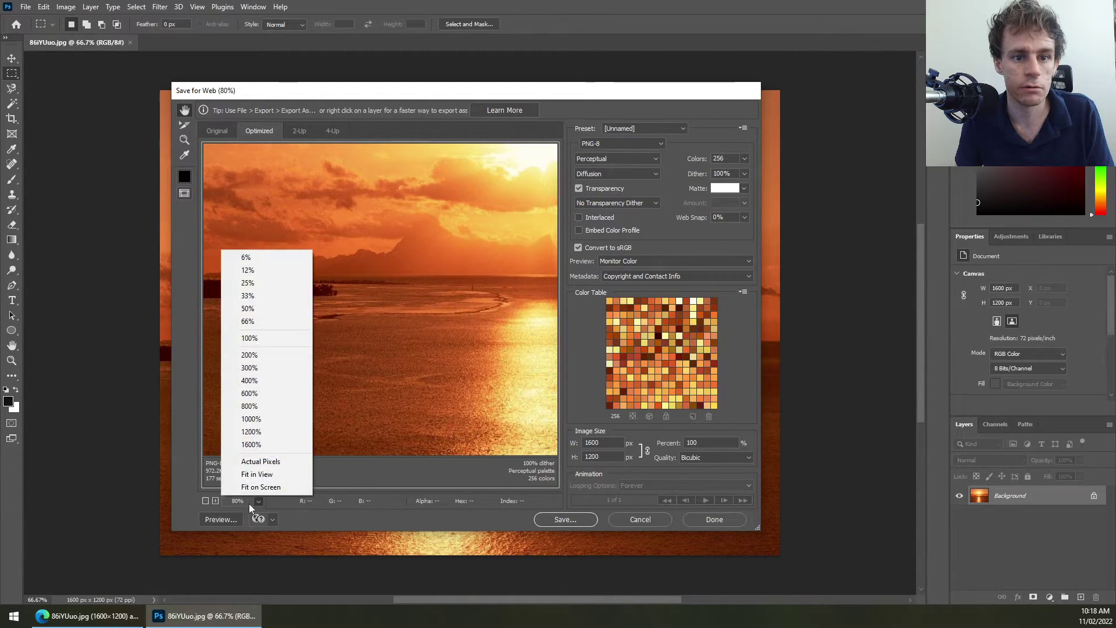
left_click(255, 418)
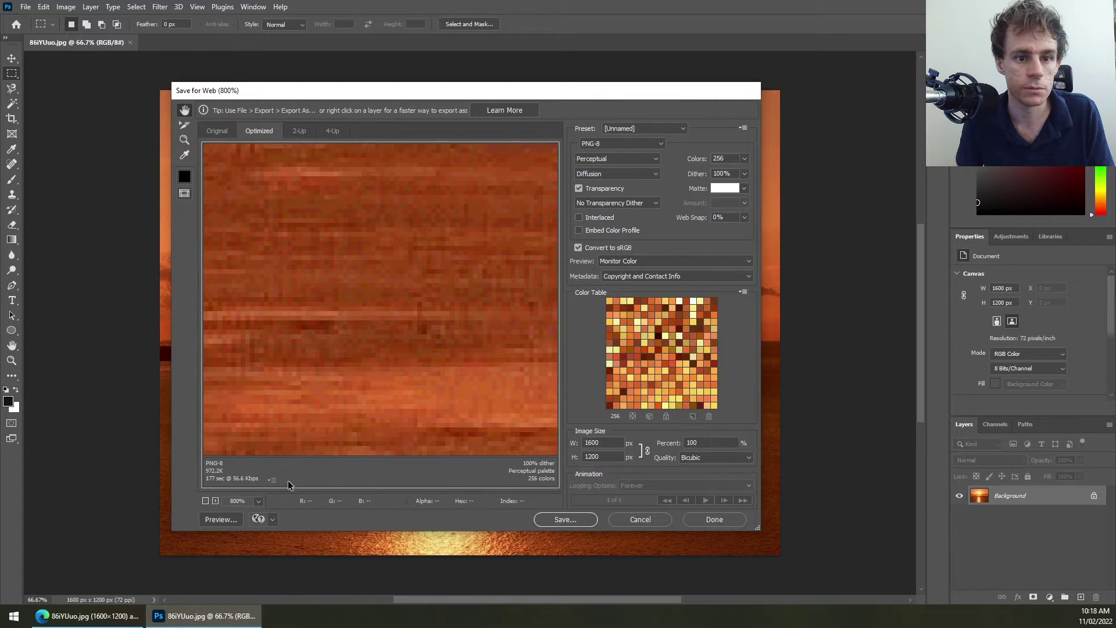
left_click(247, 501)
left_click(260, 395)
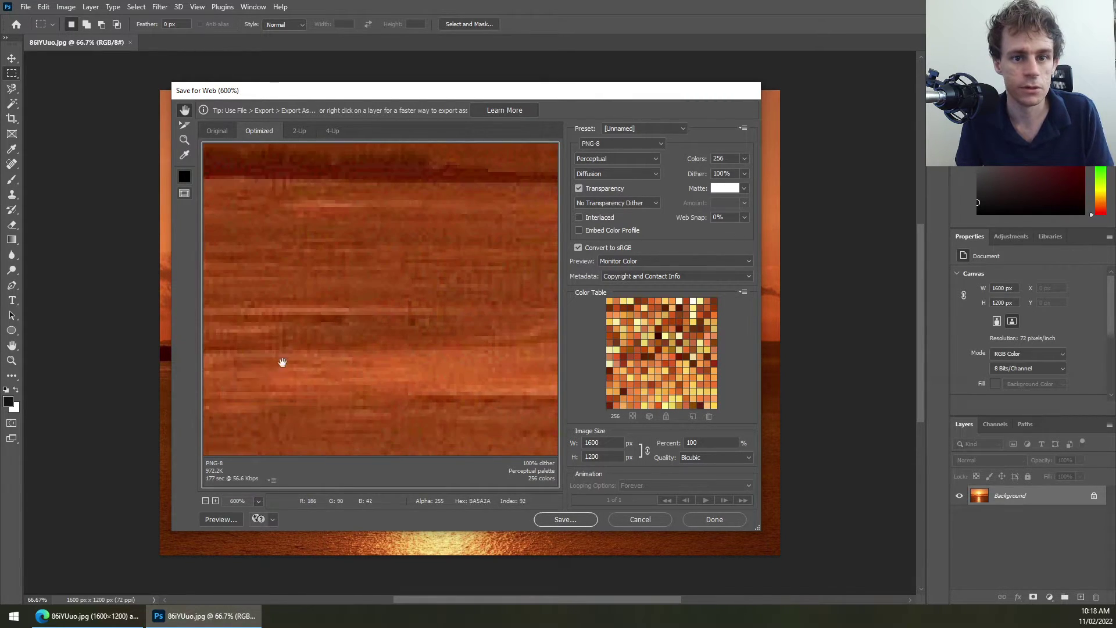
left_click_drag(288, 352, 525, 336)
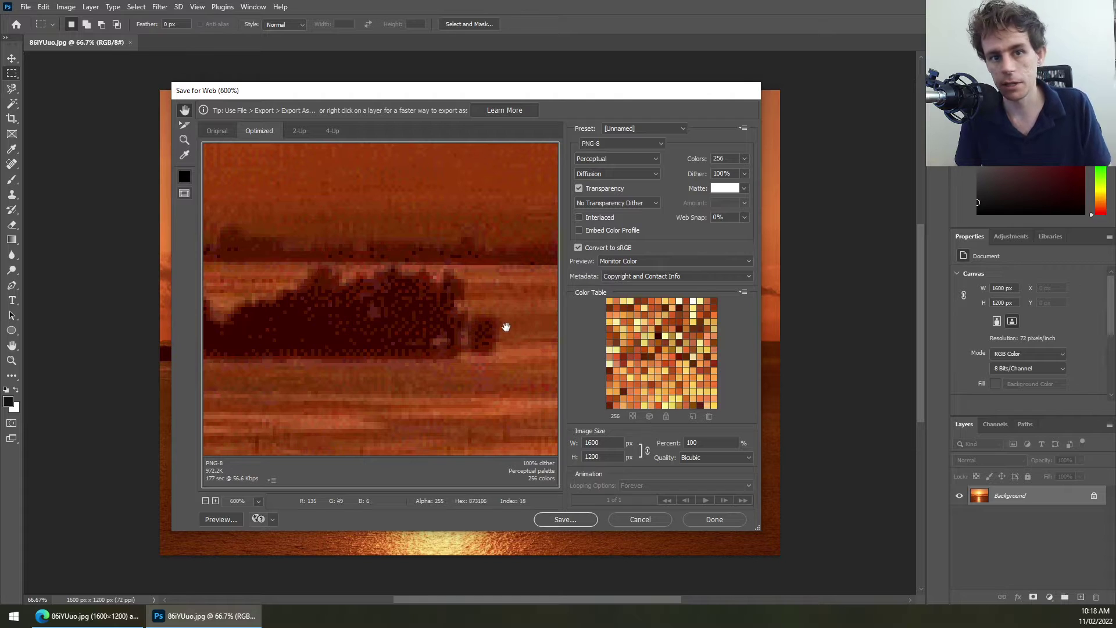
Compare PNG-24 and PNG-8, then settle on GIF with a 256-colour palette
left_click(610, 145)
left_click(612, 177)
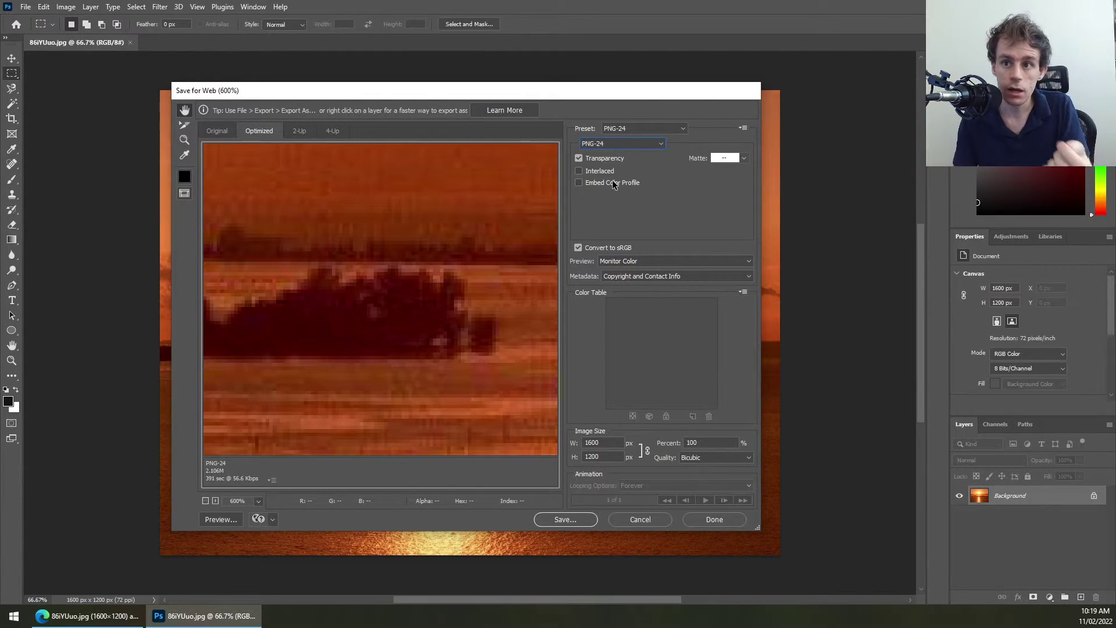
left_click(622, 145)
left_click(618, 172)
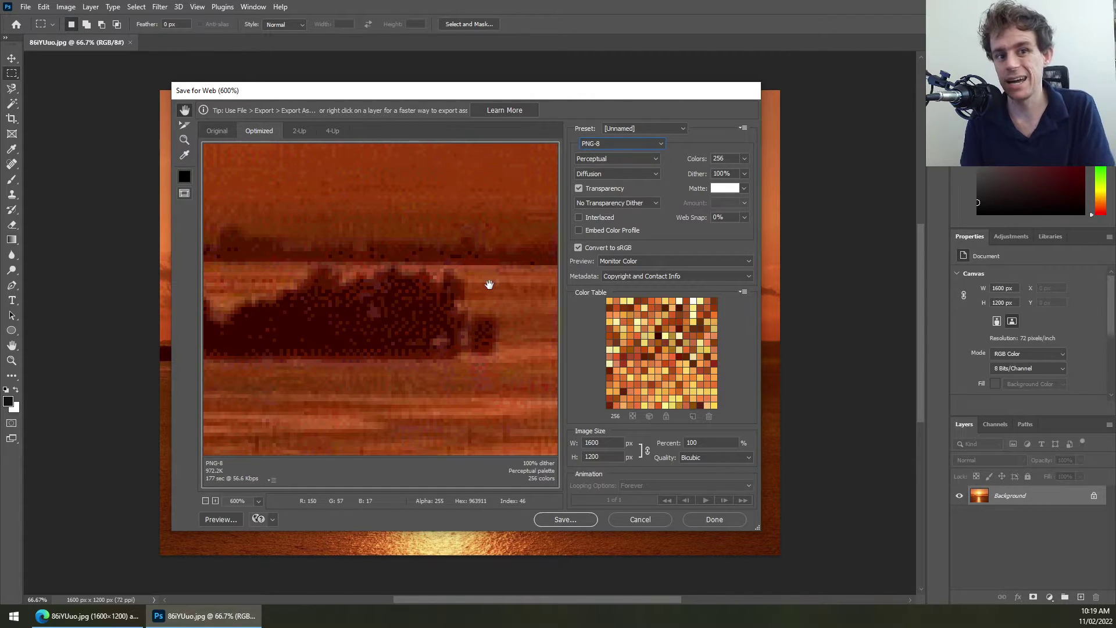
left_click(632, 146)
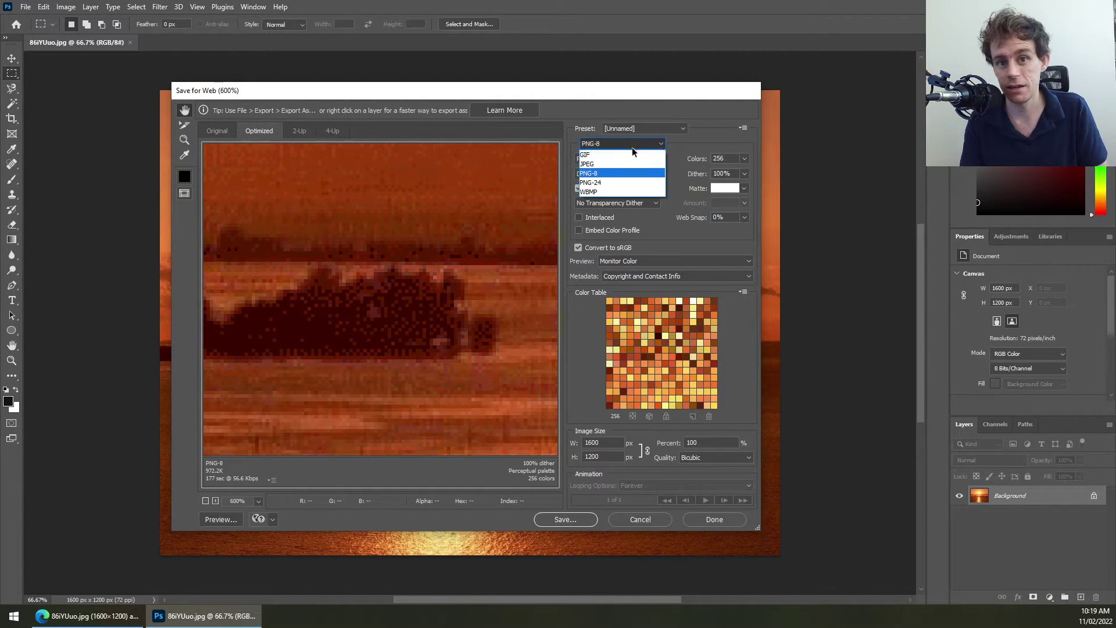
left_click(633, 156)
left_click_drag(494, 259, 395, 213)
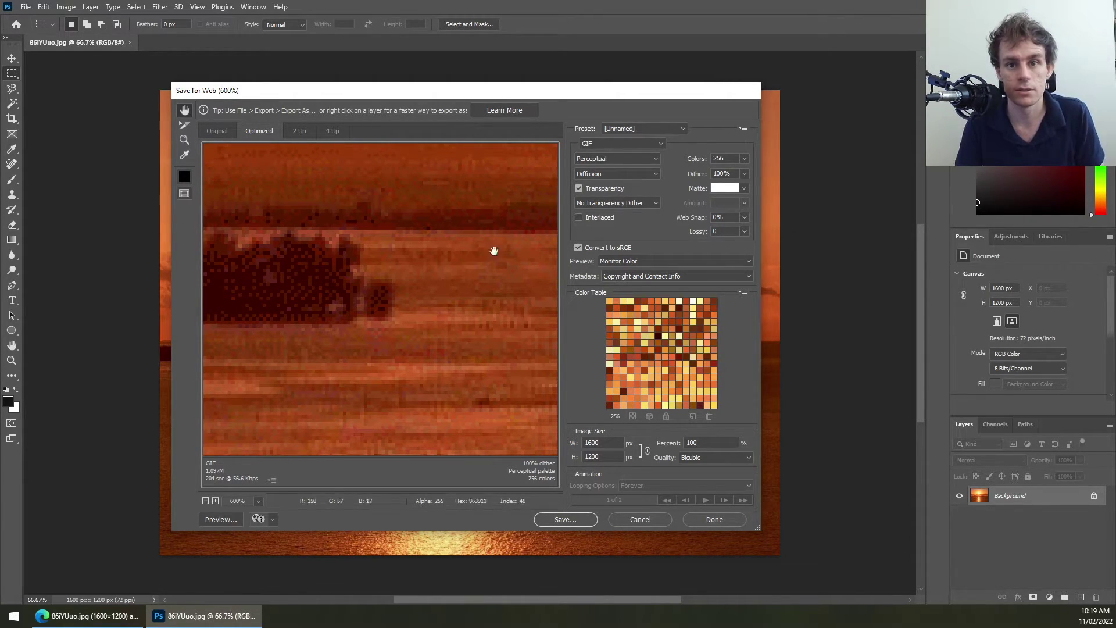
Switch the format to PNG-24 and view the sun and bright sea at 100%
left_click(622, 143)
left_click(616, 179)
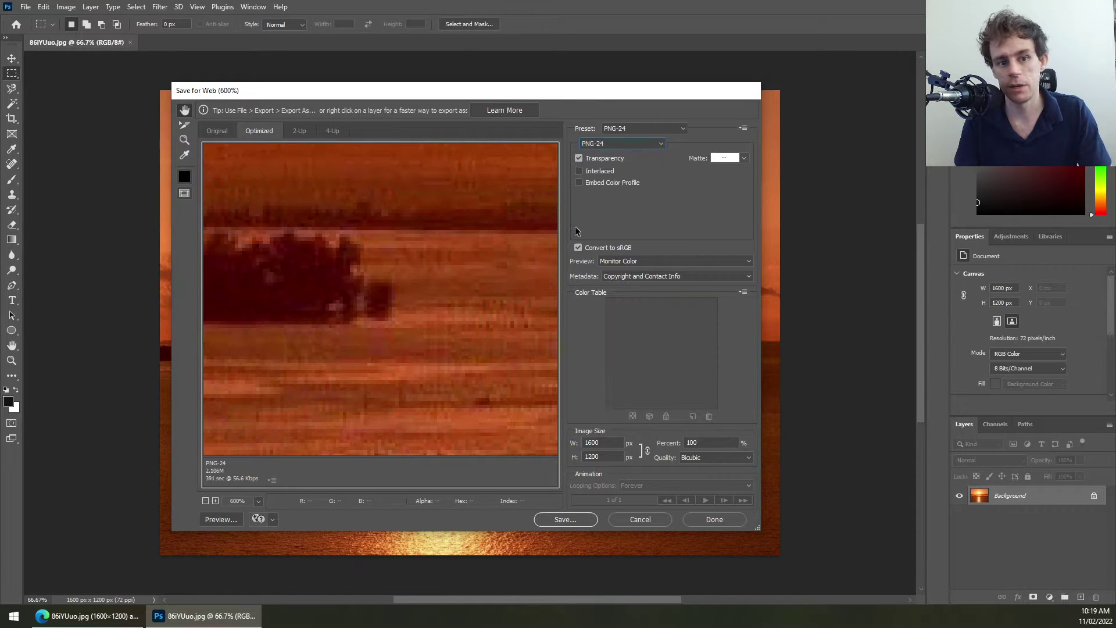
left_click(235, 500)
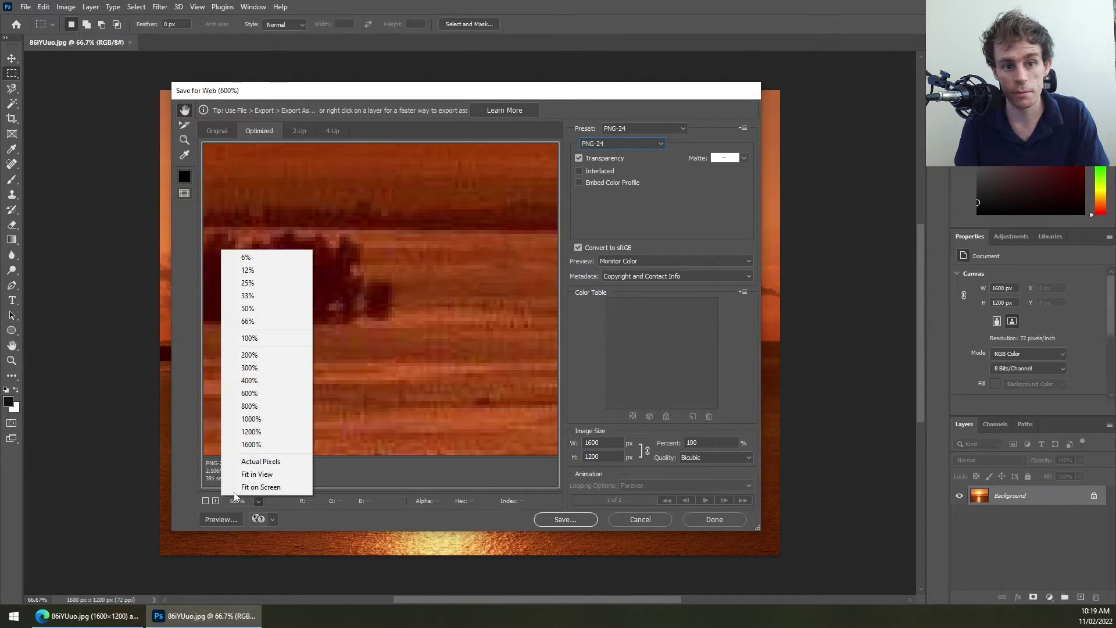
left_click(250, 338)
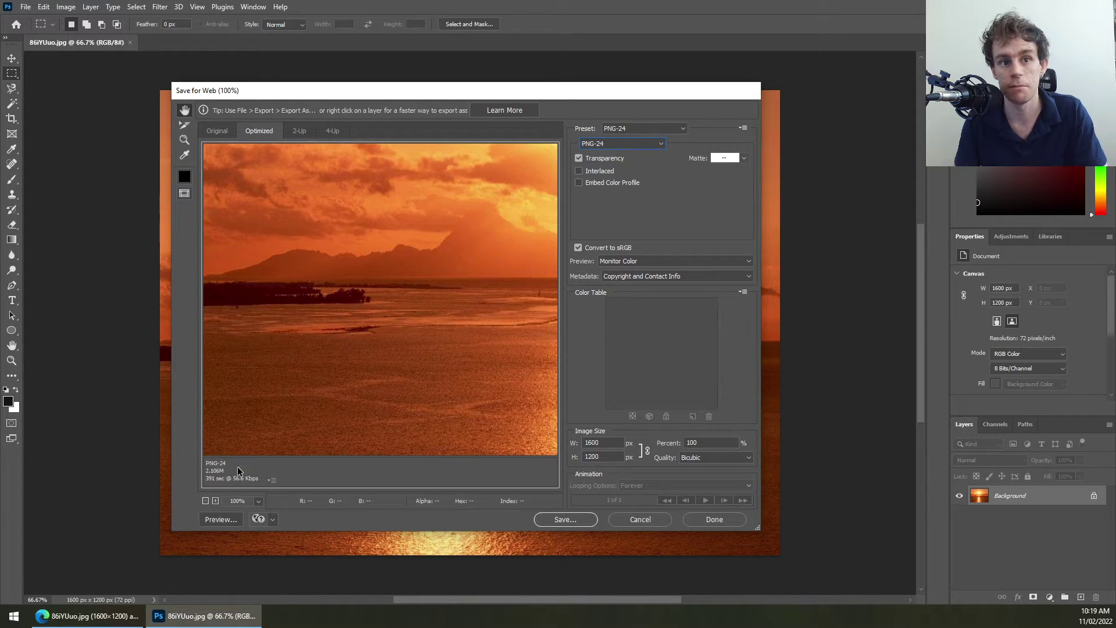
left_click_drag(341, 326, 257, 319)
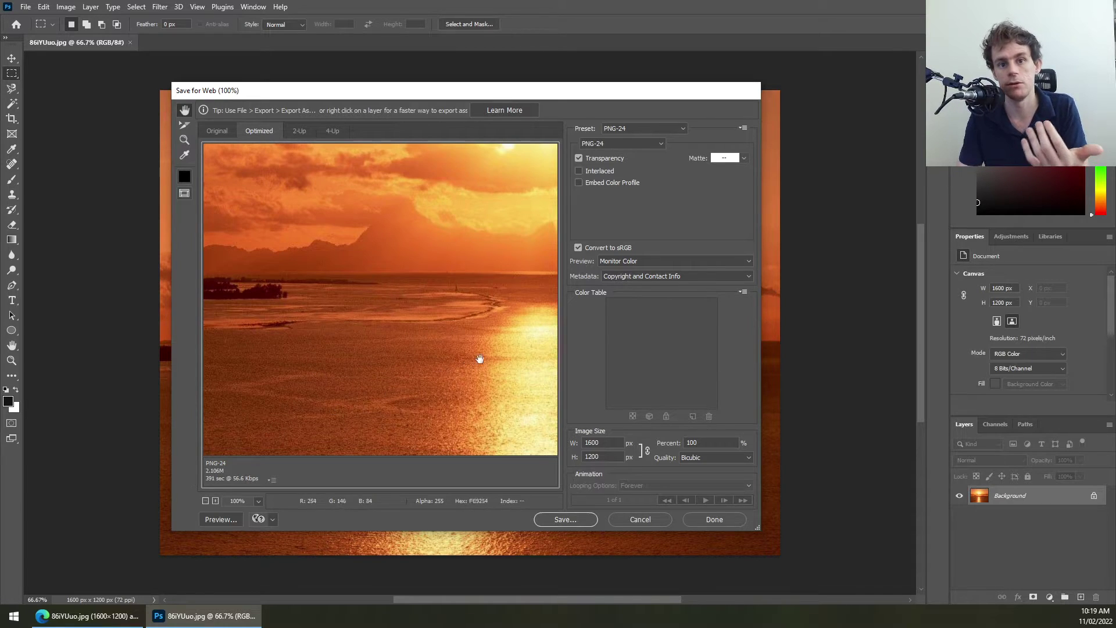
Change the export format to JPEG with quality 100
left_click(622, 143)
left_click(615, 162)
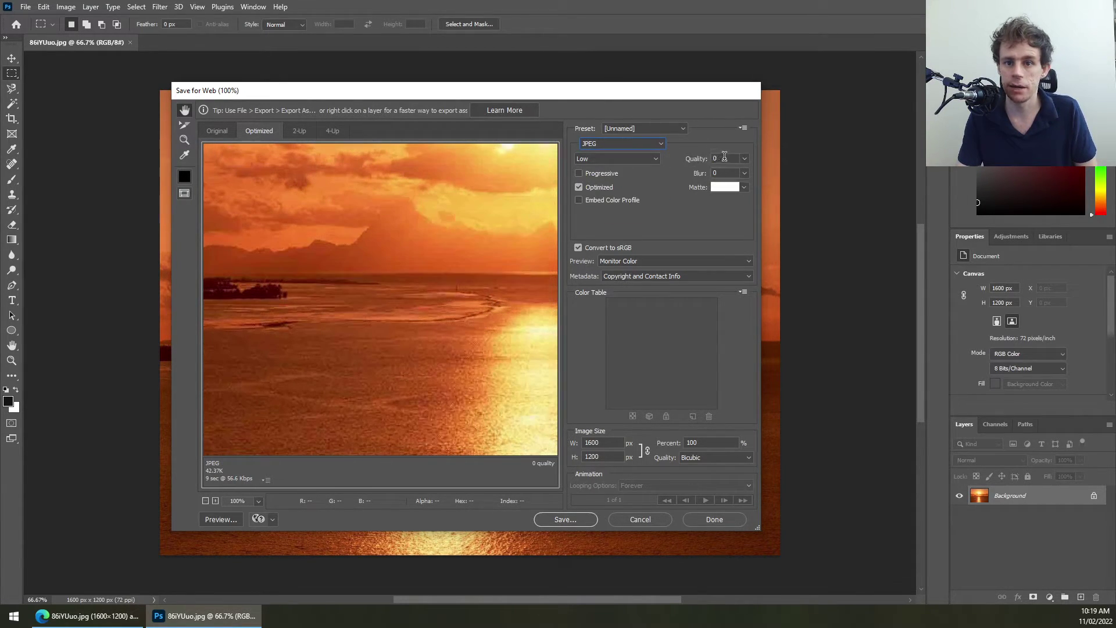
left_click(745, 159)
left_click_drag(718, 174, 748, 172)
left_click(704, 242)
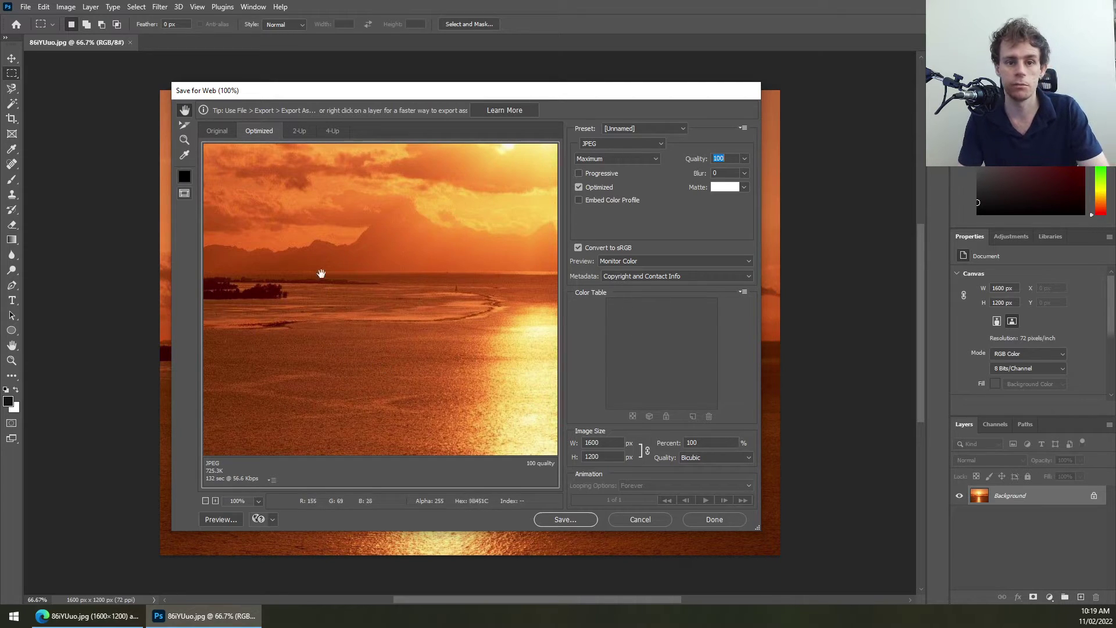
Inspect a darker, redder area of the JPEG preview at 400% then 600%
left_click_drag(282, 294, 273, 404)
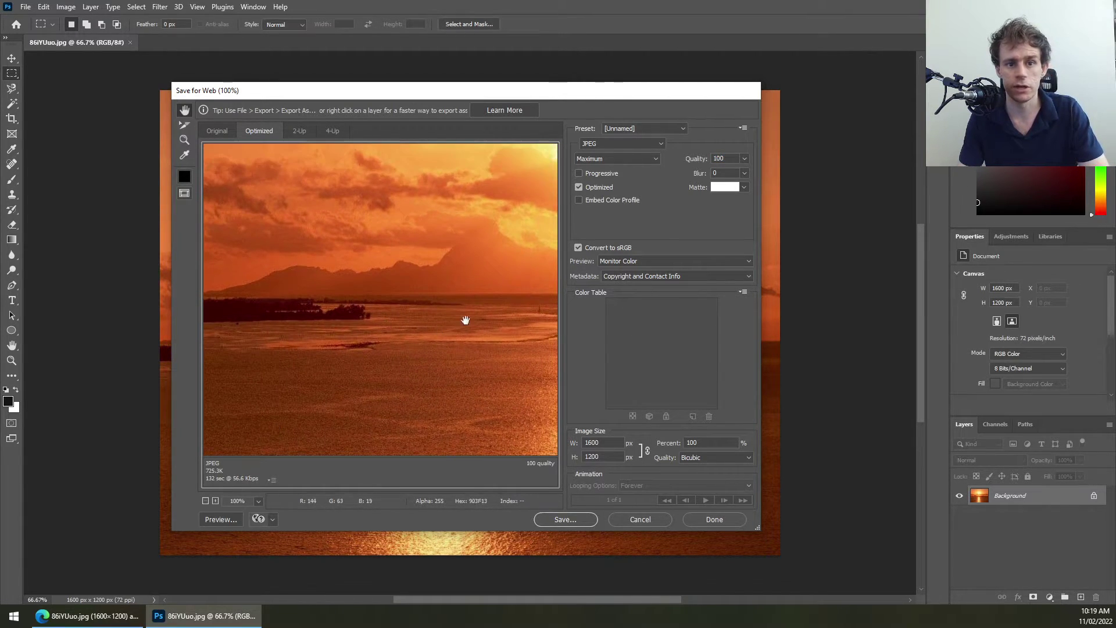
left_click(258, 500)
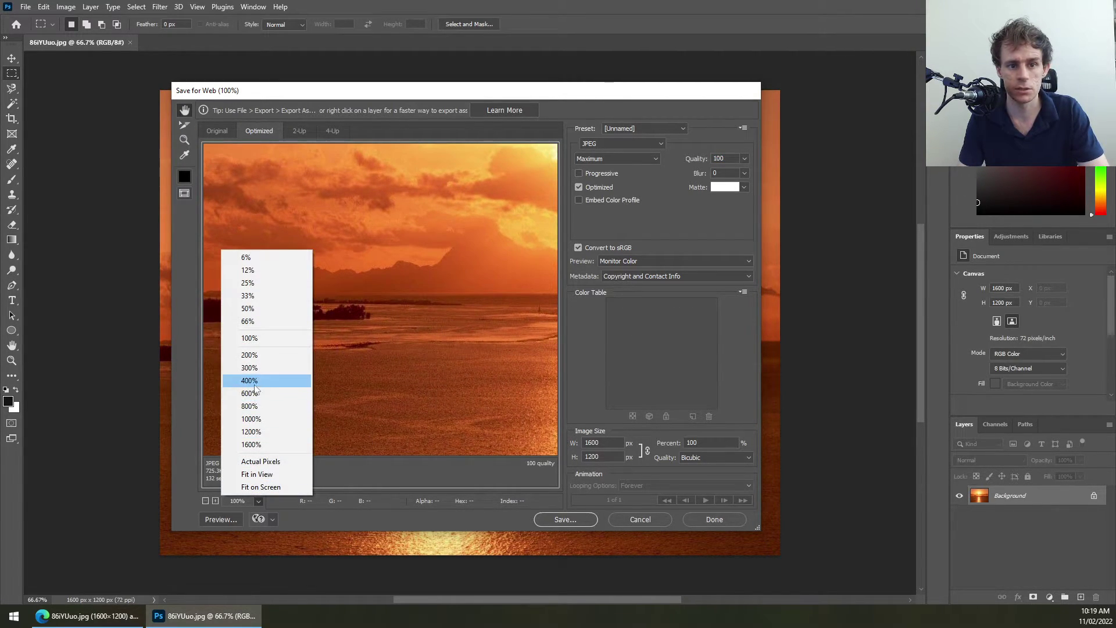
left_click(249, 380)
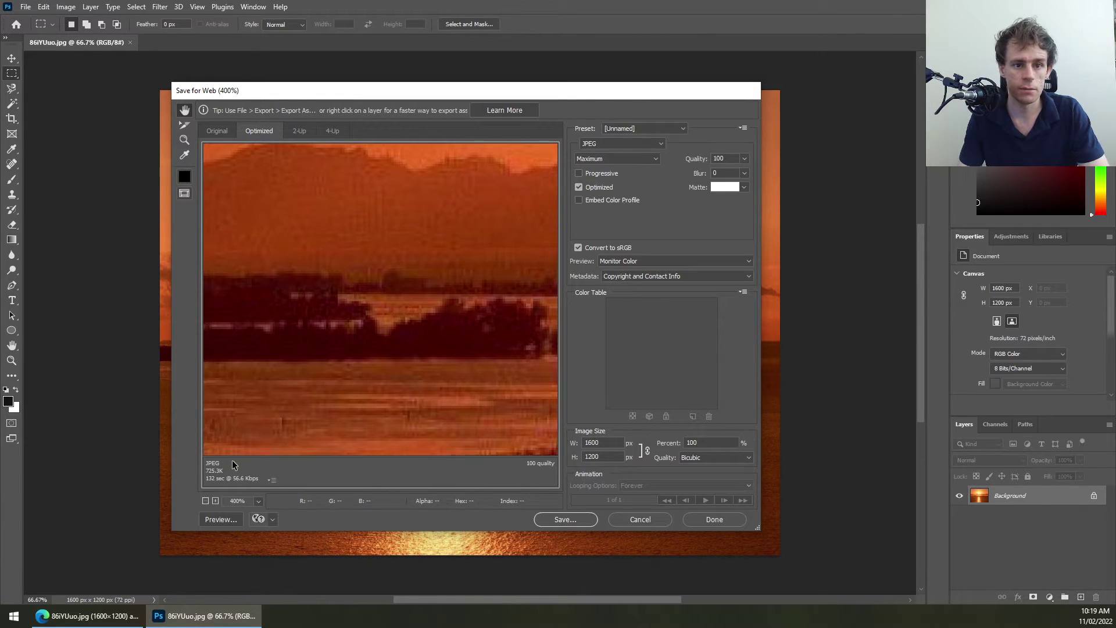
left_click(258, 501)
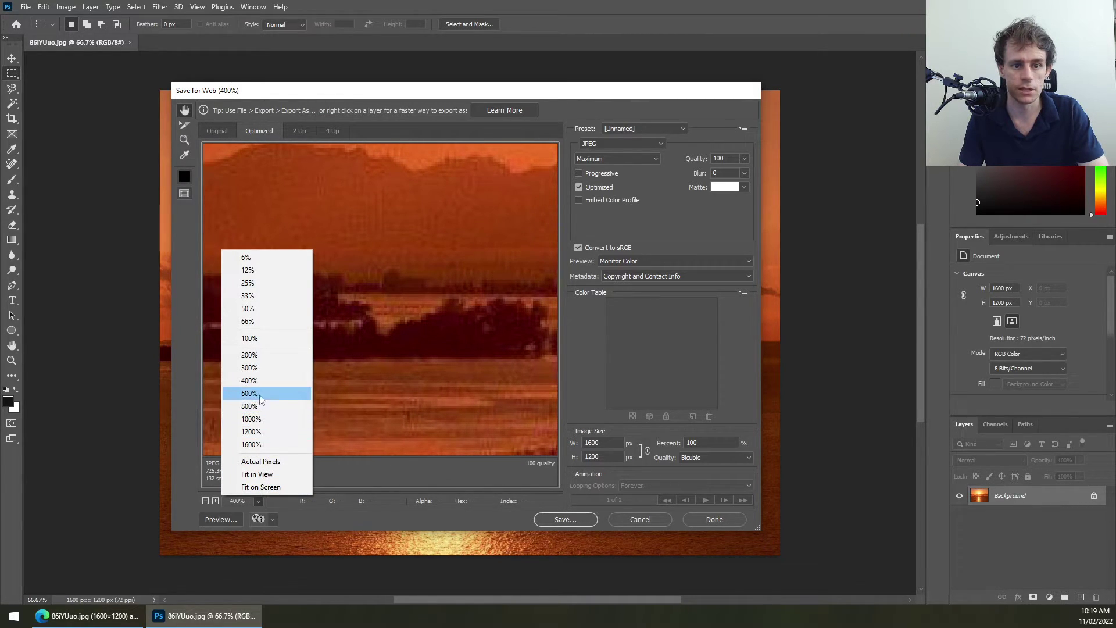
left_click(249, 395)
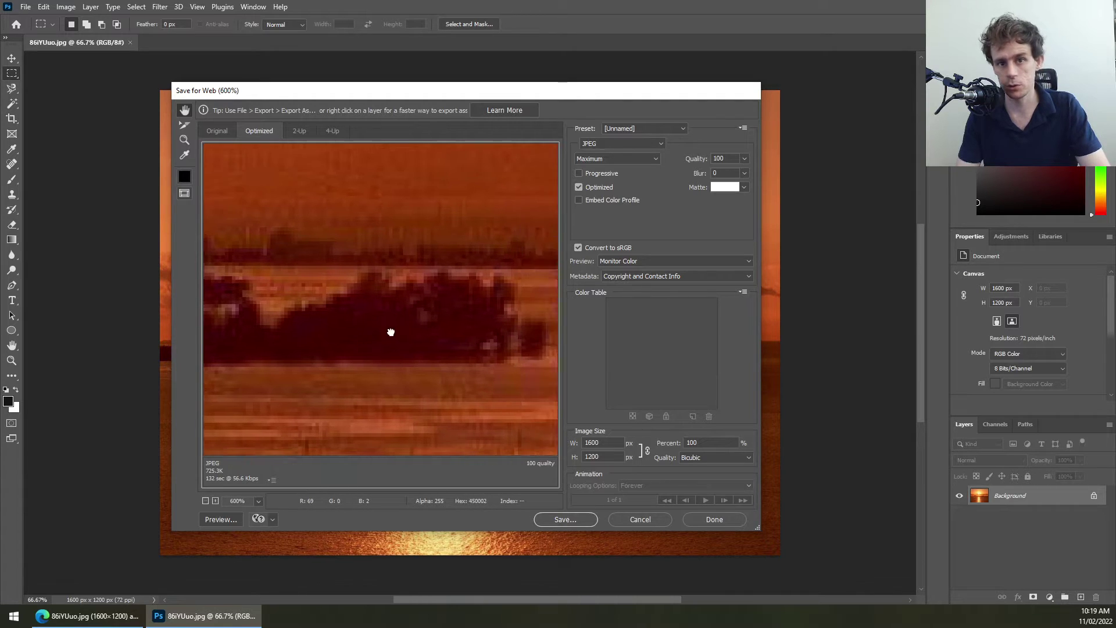
Toggle between PNG-24 and JPEG to compare file sizes, ending on JPEG
left_click(657, 150)
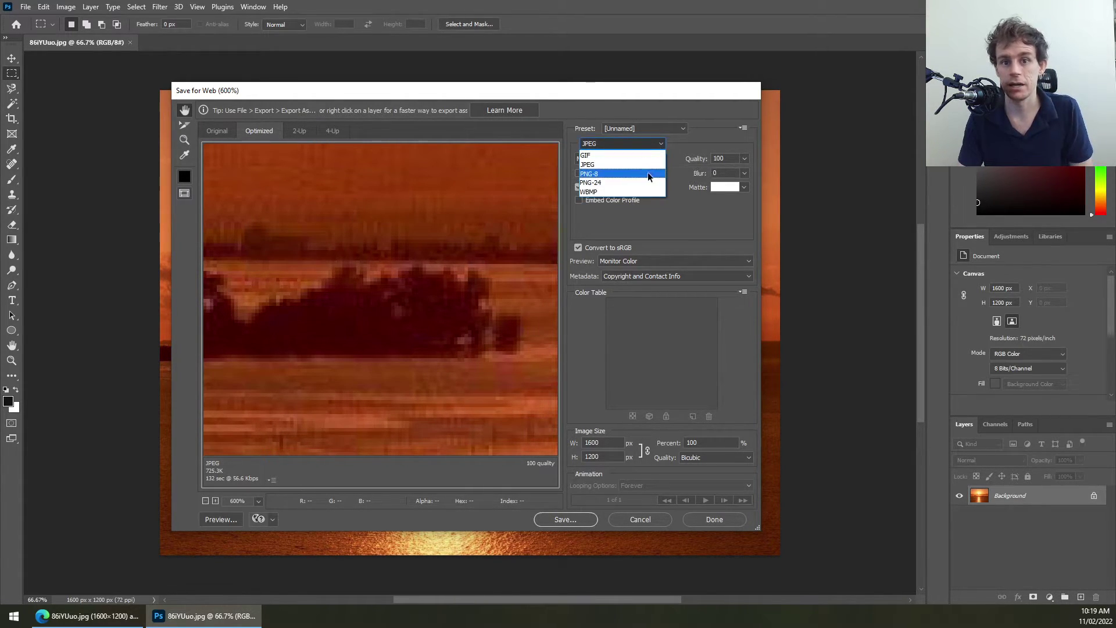
left_click(636, 181)
left_click(639, 150)
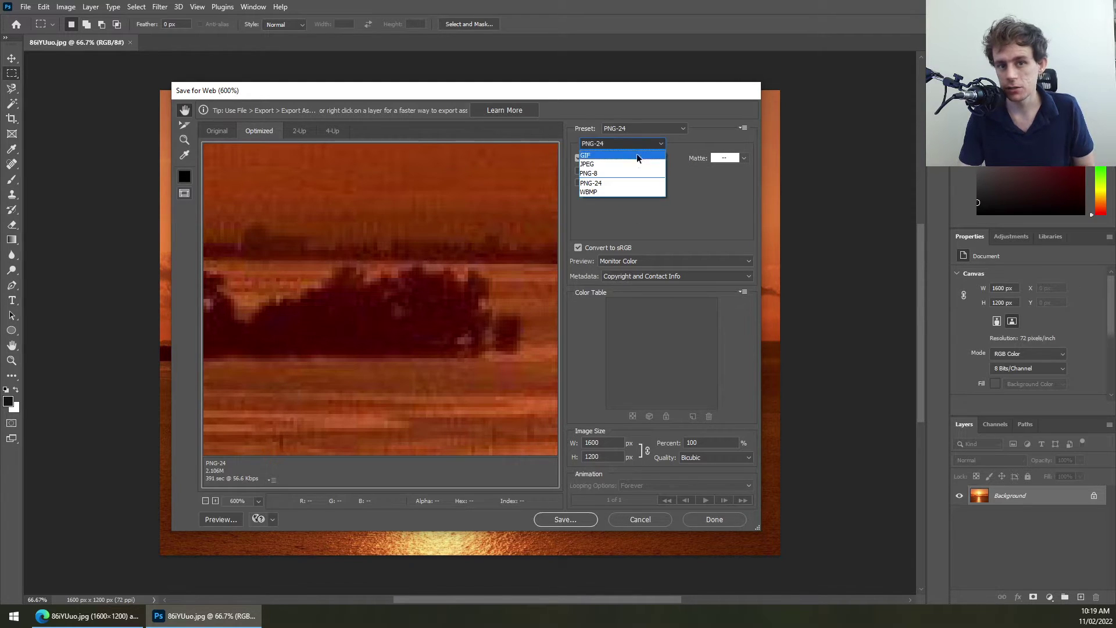
left_click(633, 159)
left_click(643, 143)
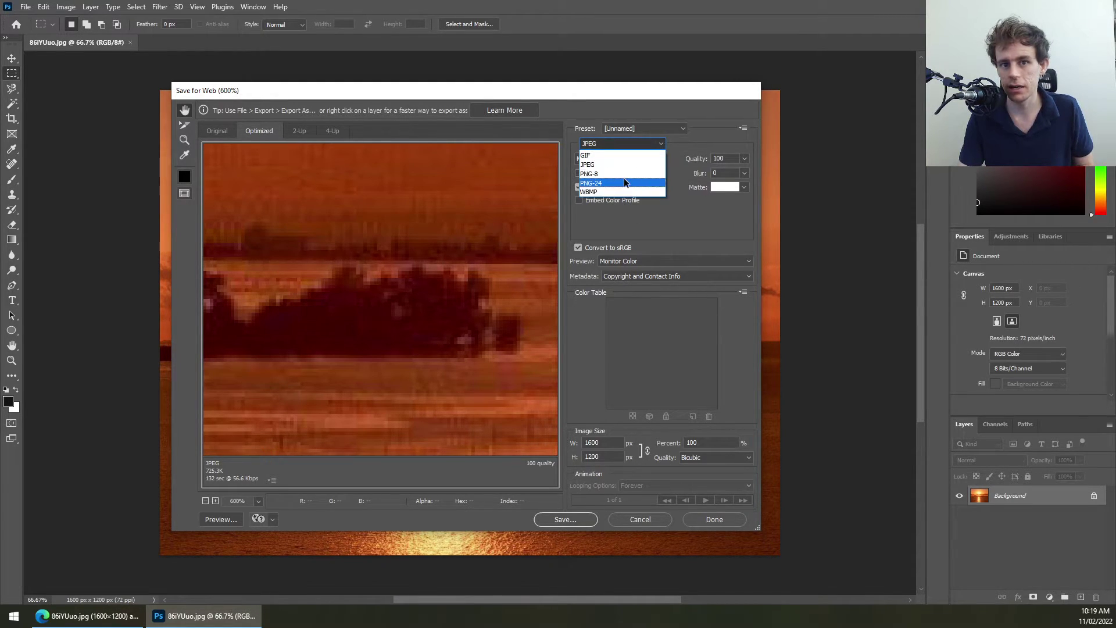
left_click(623, 178)
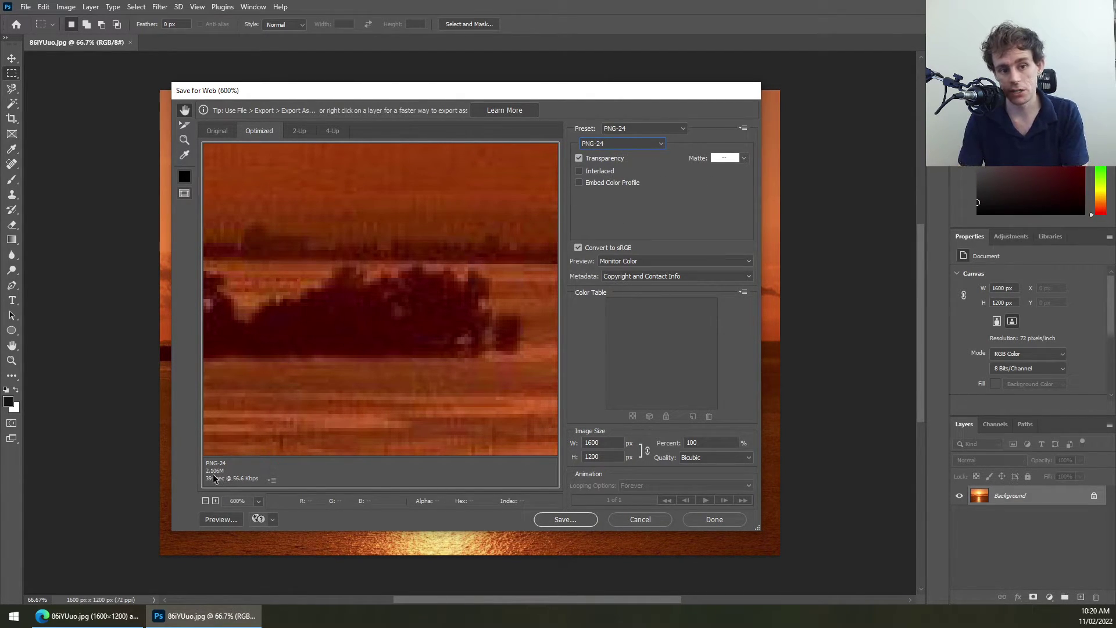
left_click(625, 144)
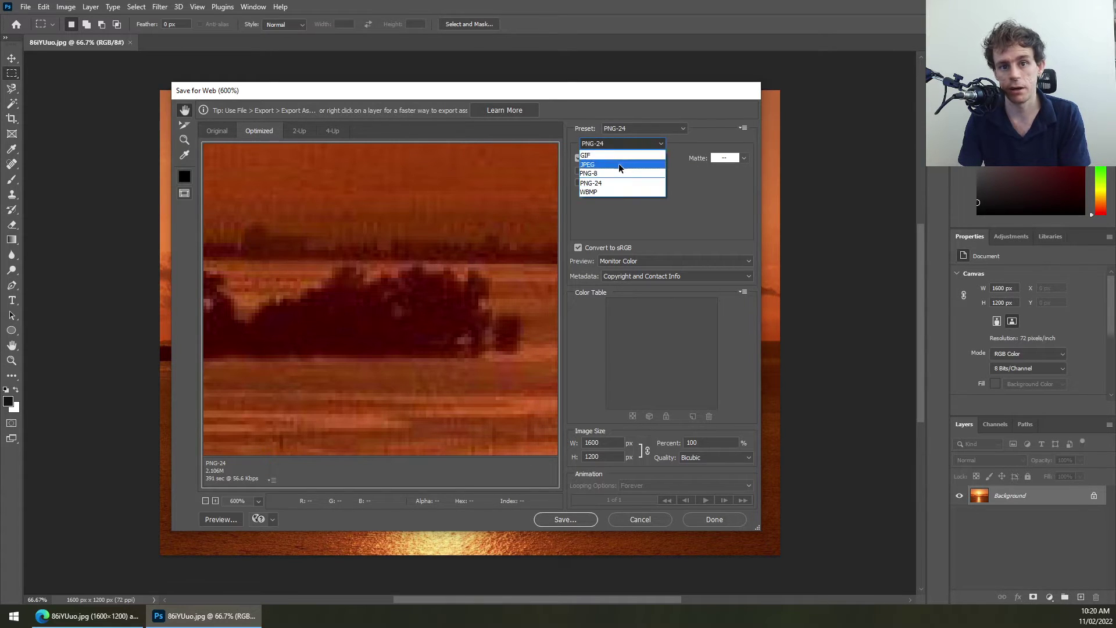
left_click(618, 164)
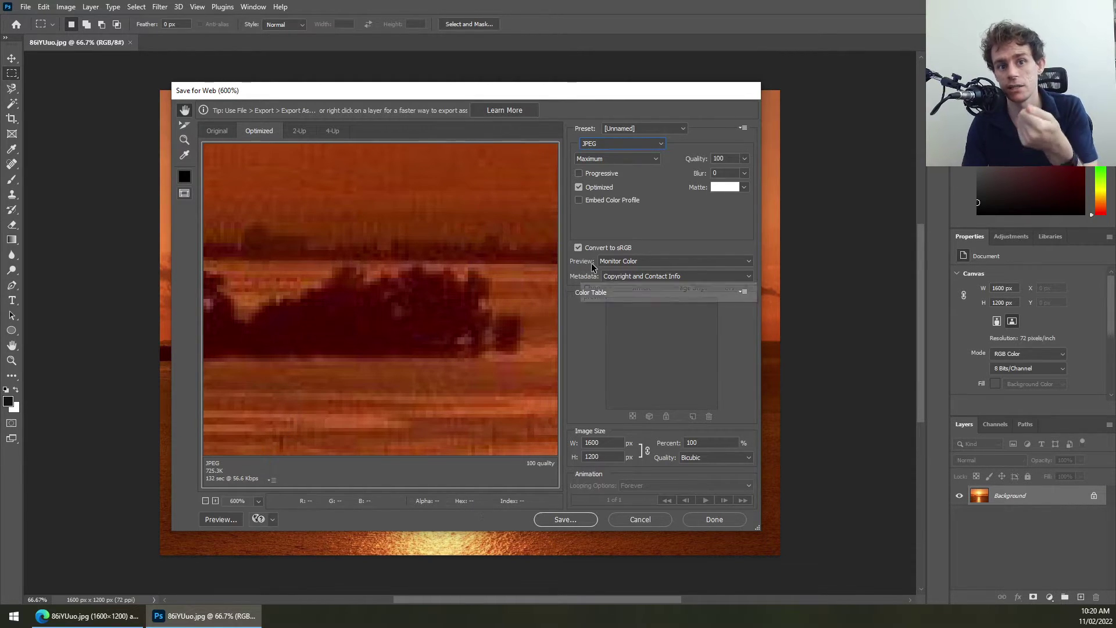
Drop JPEG quality to 0 and inspect the mountains at 200% zoom
left_click(744, 173)
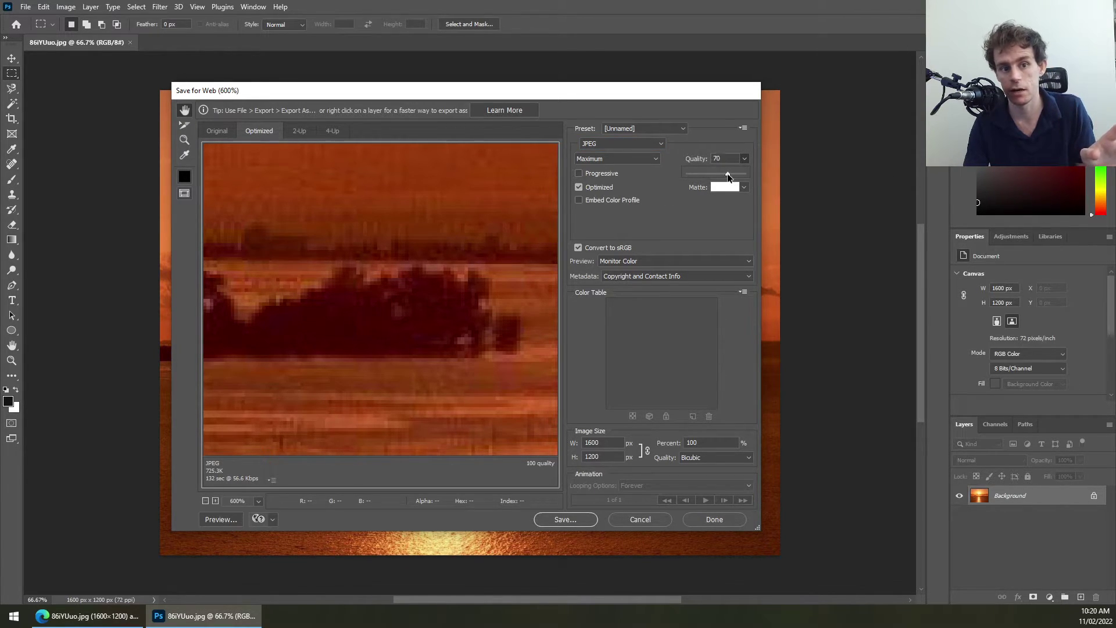
left_click_drag(728, 173, 629, 174)
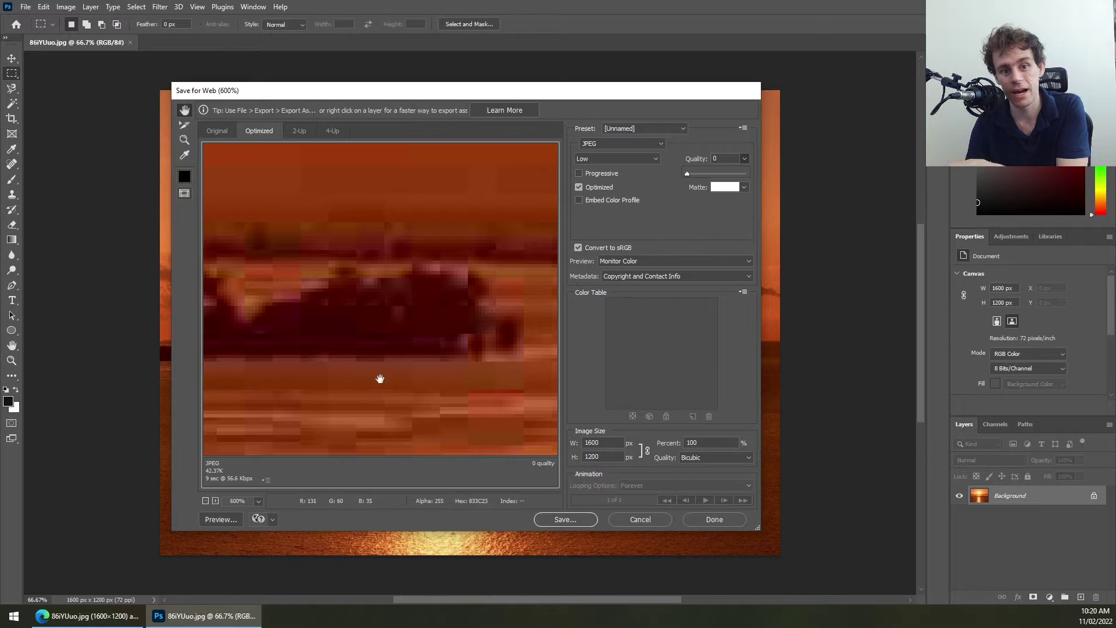
left_click(258, 500)
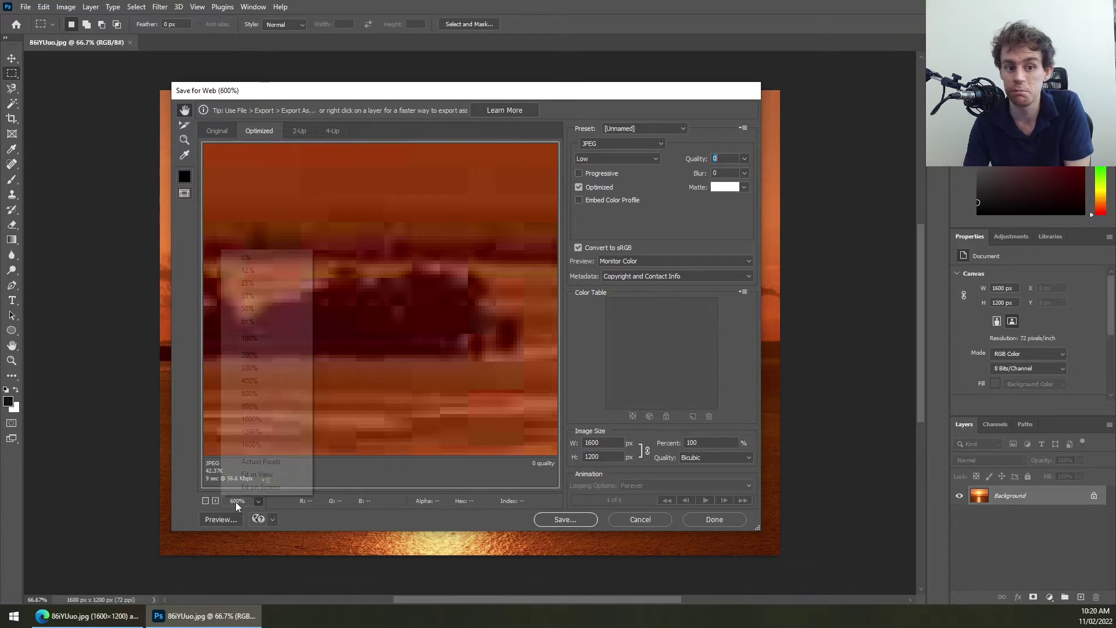
left_click(249, 354)
left_click_drag(262, 356, 323, 324)
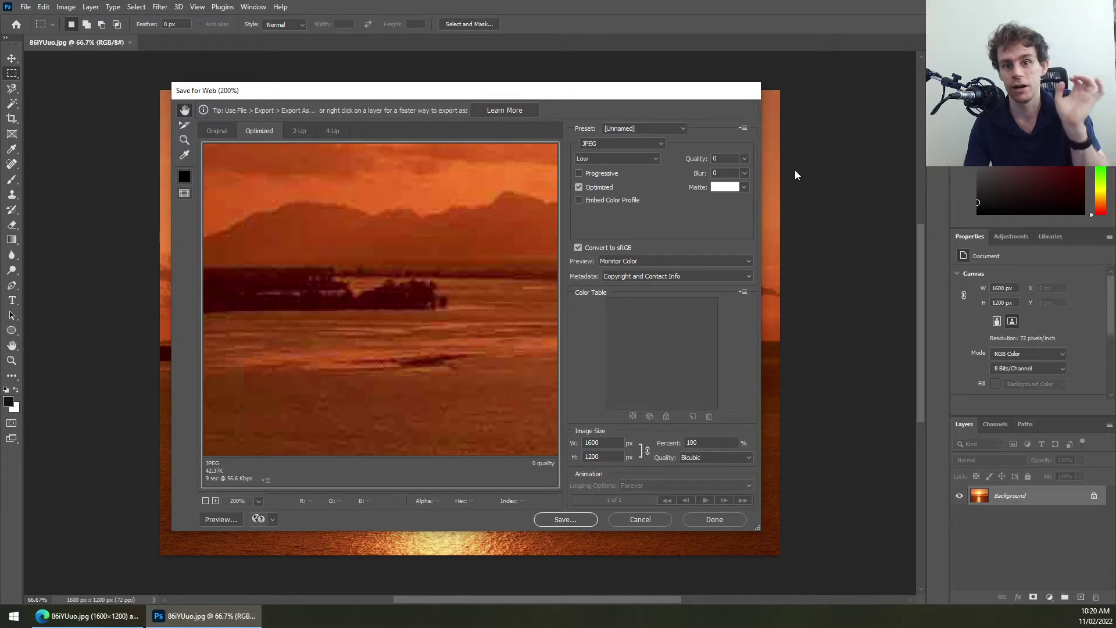
Set JPEG quality to 60 (High) and return the preview to 100%
left_click(745, 173)
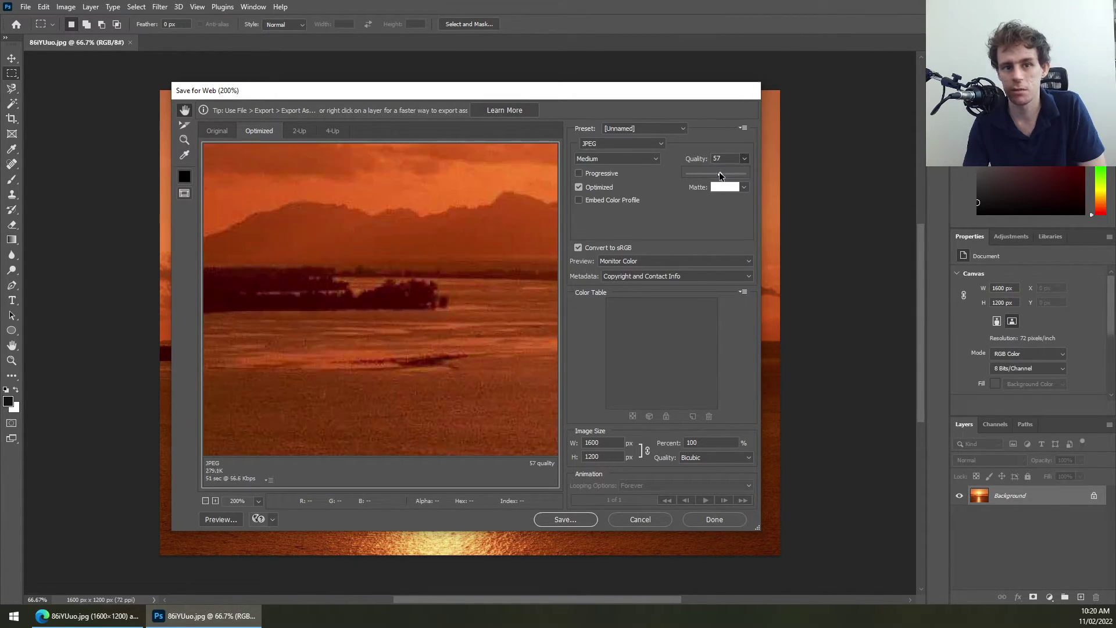
left_click(236, 501)
left_click(249, 338)
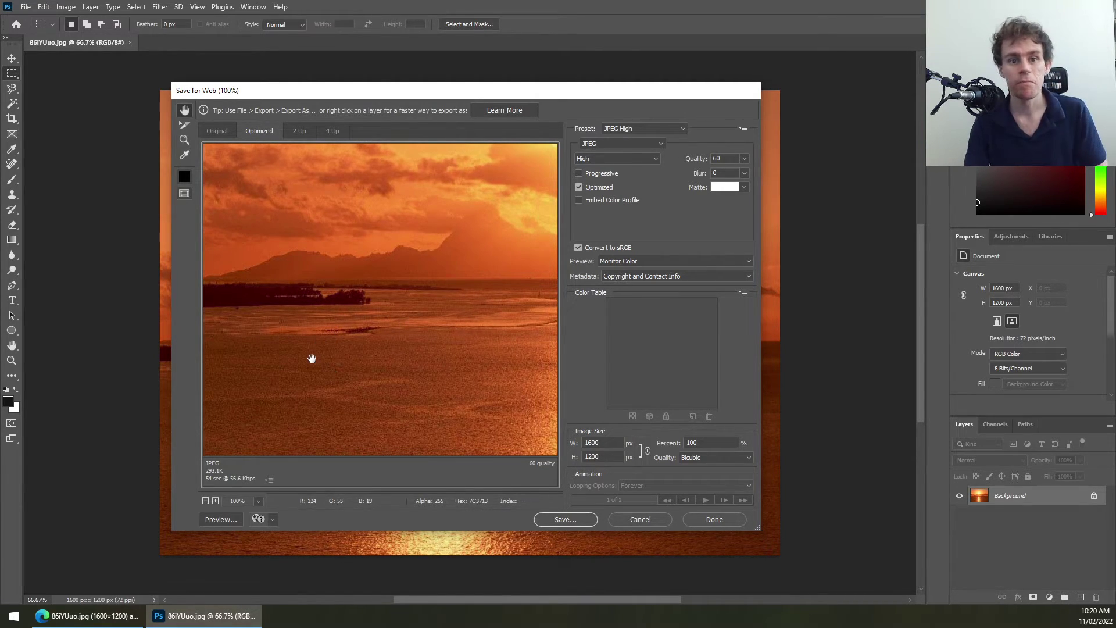
Flip between PNG-24 and JPEG, then zoom to 800% on the dark tree line
left_click(618, 144)
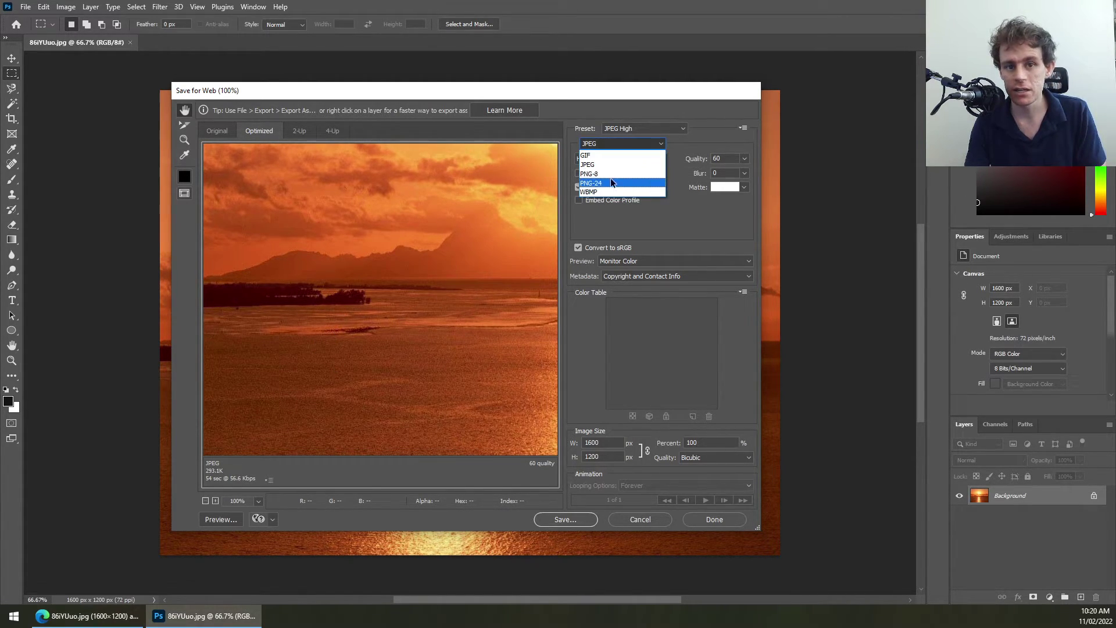
left_click(611, 183)
left_click(615, 143)
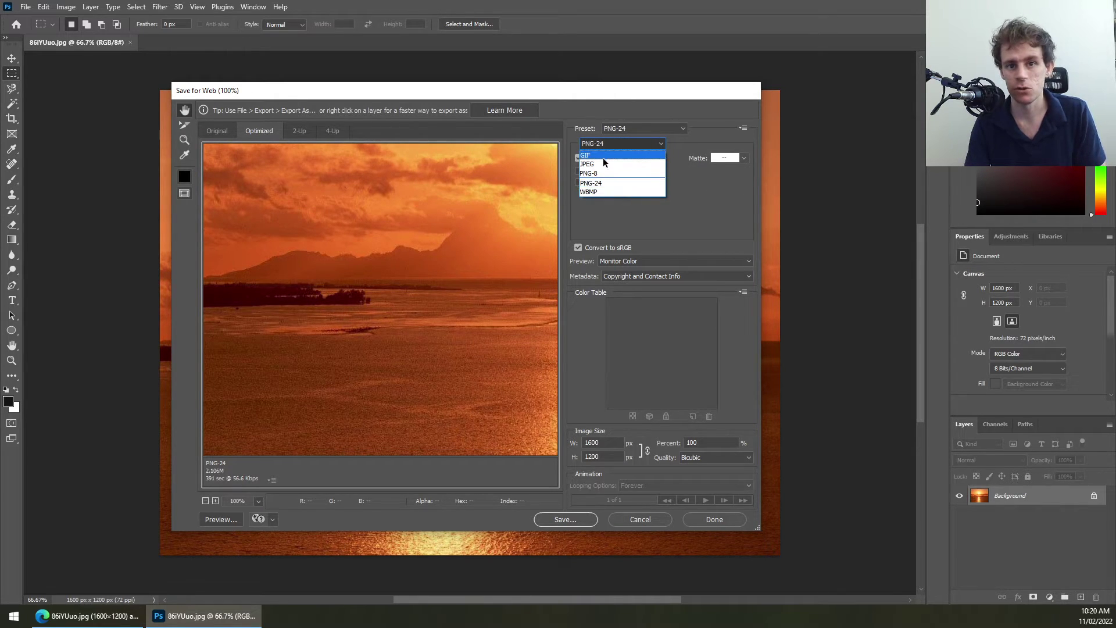
left_click(602, 164)
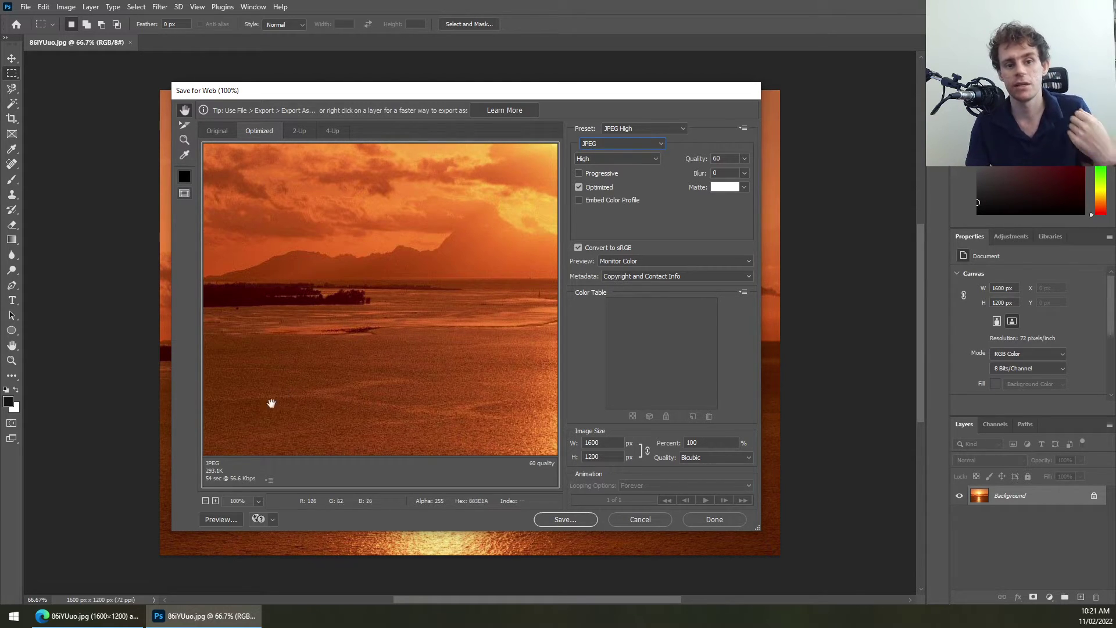
left_click(245, 502)
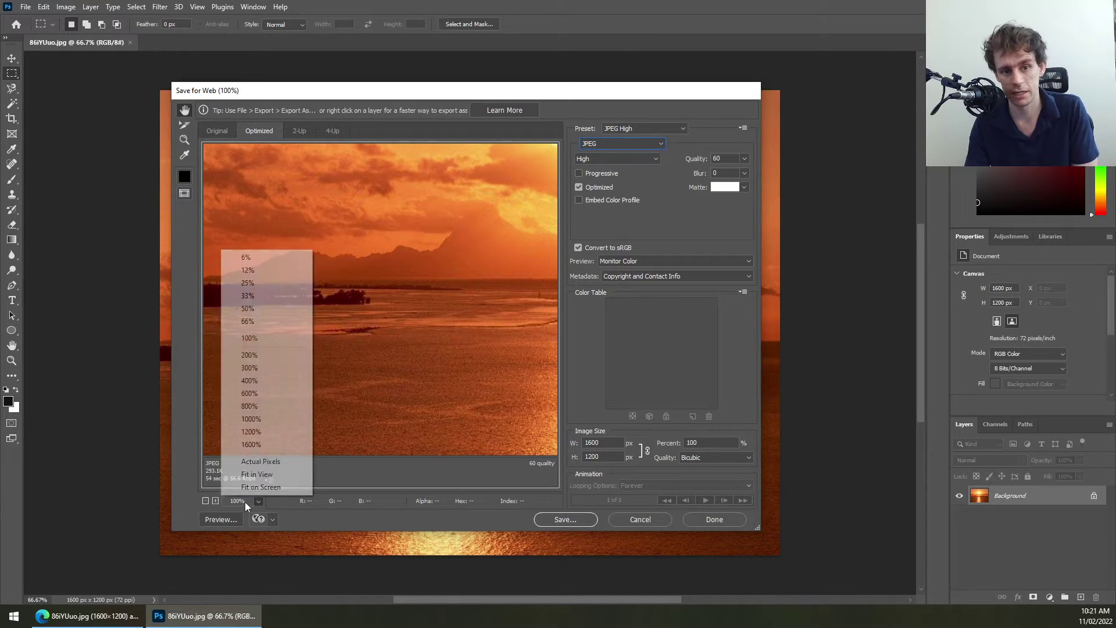
left_click(261, 406)
left_click_drag(266, 386, 424, 381)
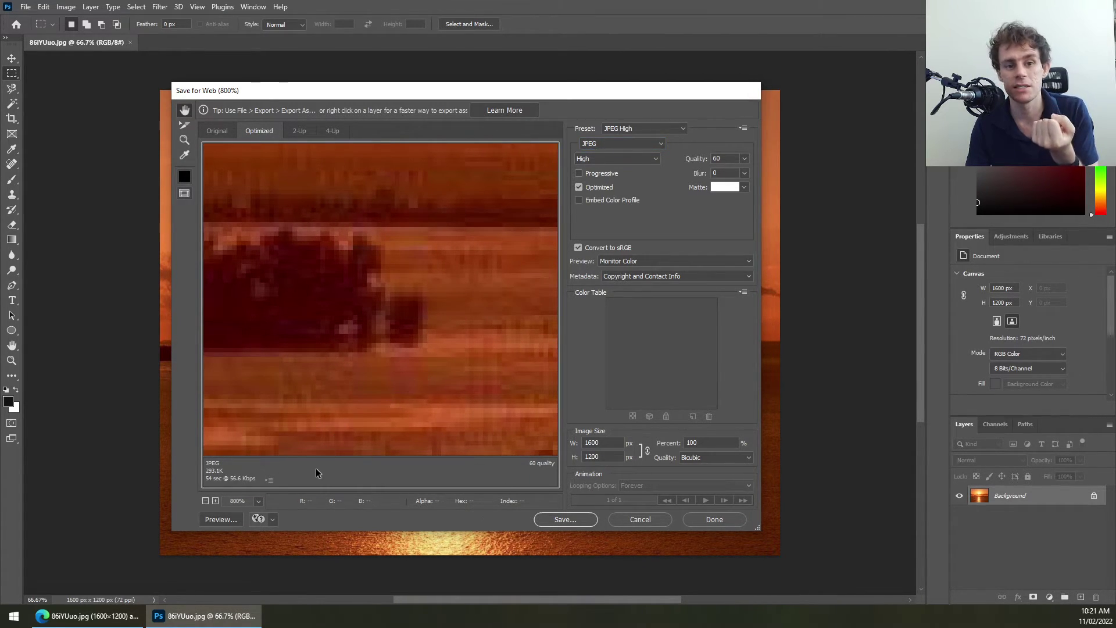
Switch to PNG-24 and pan around the dark trees to compare detail
left_click(639, 143)
left_click(620, 183)
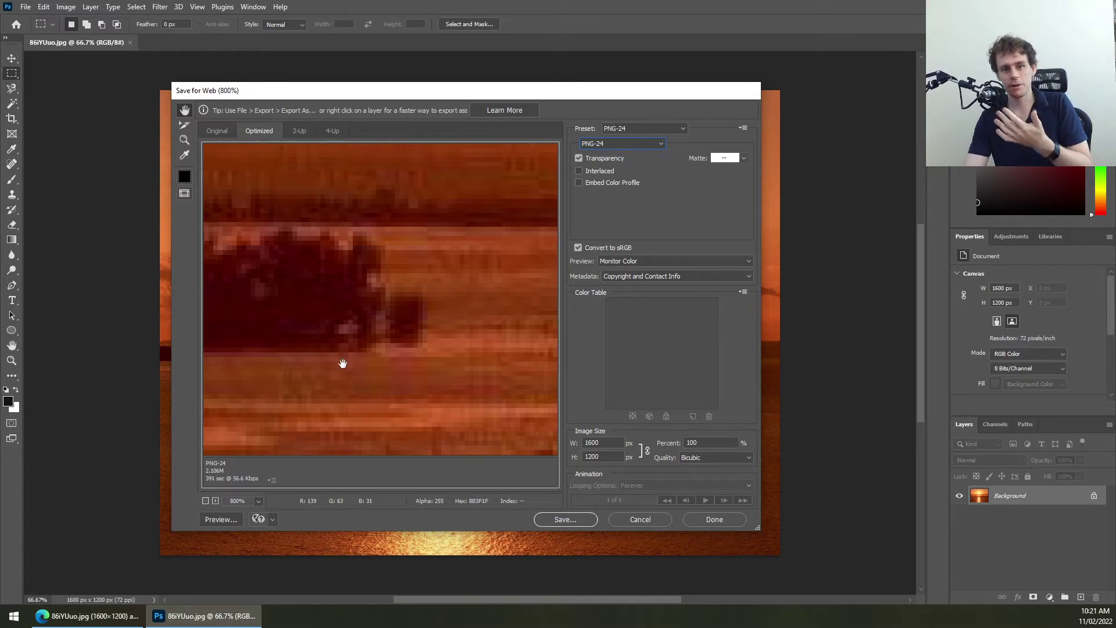
left_click_drag(399, 286, 498, 319)
left_click_drag(351, 309, 551, 272)
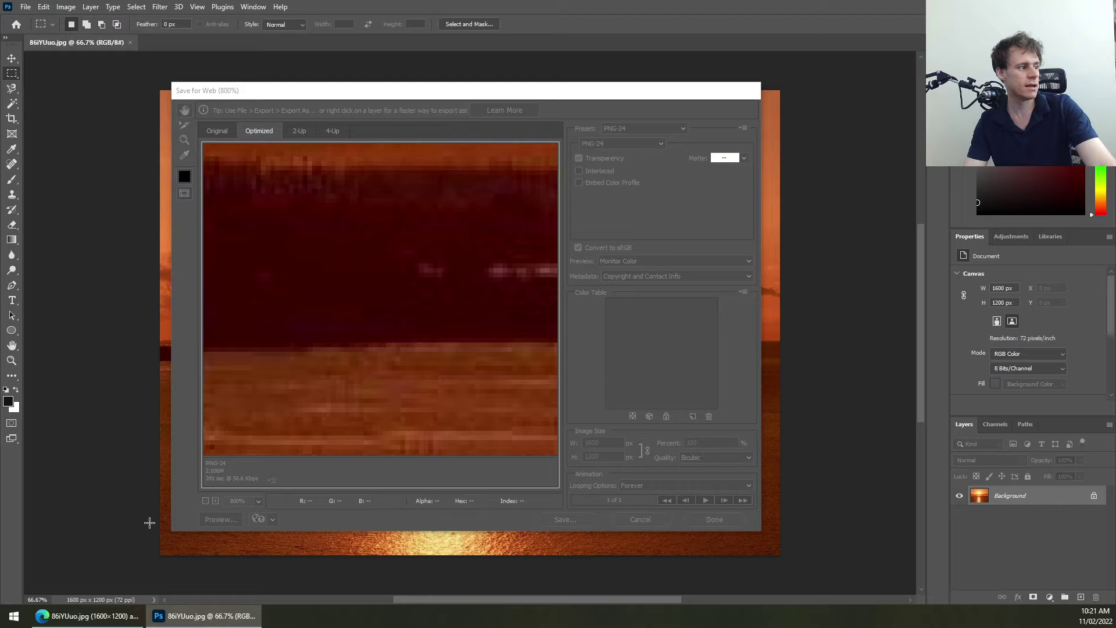
Return from Photoshop to the Bing image search results in Edge
key("alt+Tab")
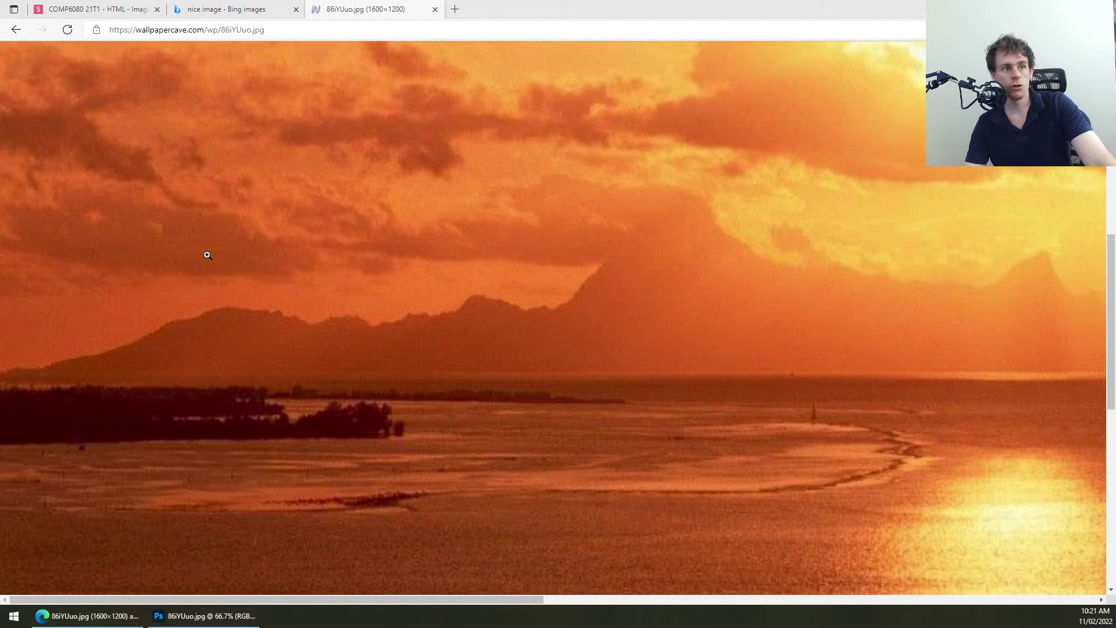
scroll(342, 232, "up", 5)
scroll(337, 163, "down", 2)
key("ctrl+shift+Tab")
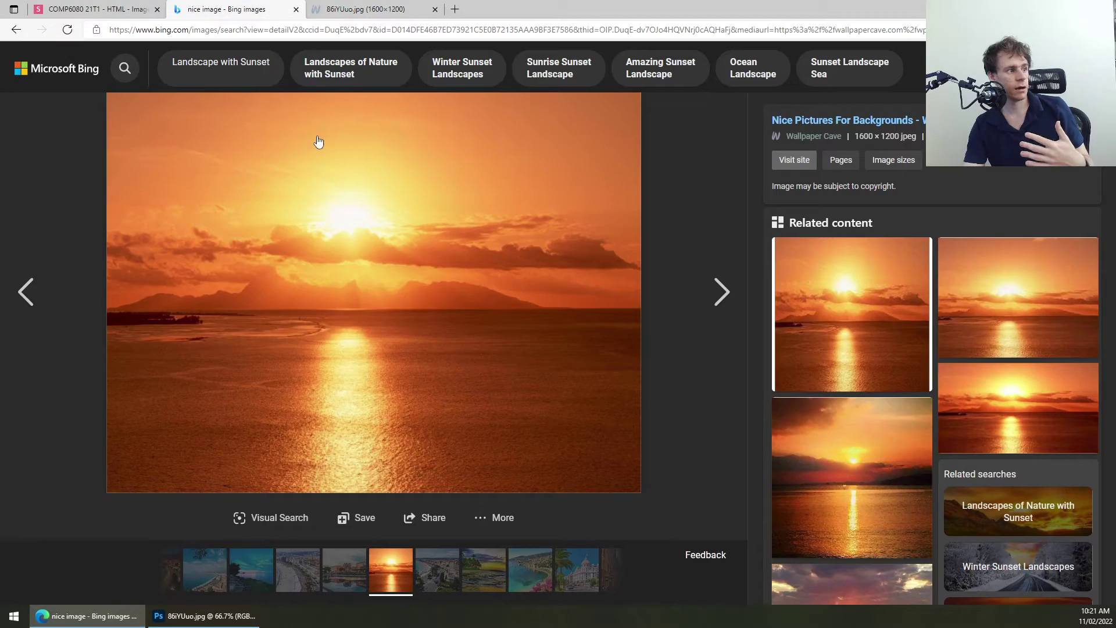
key("alt+Left")
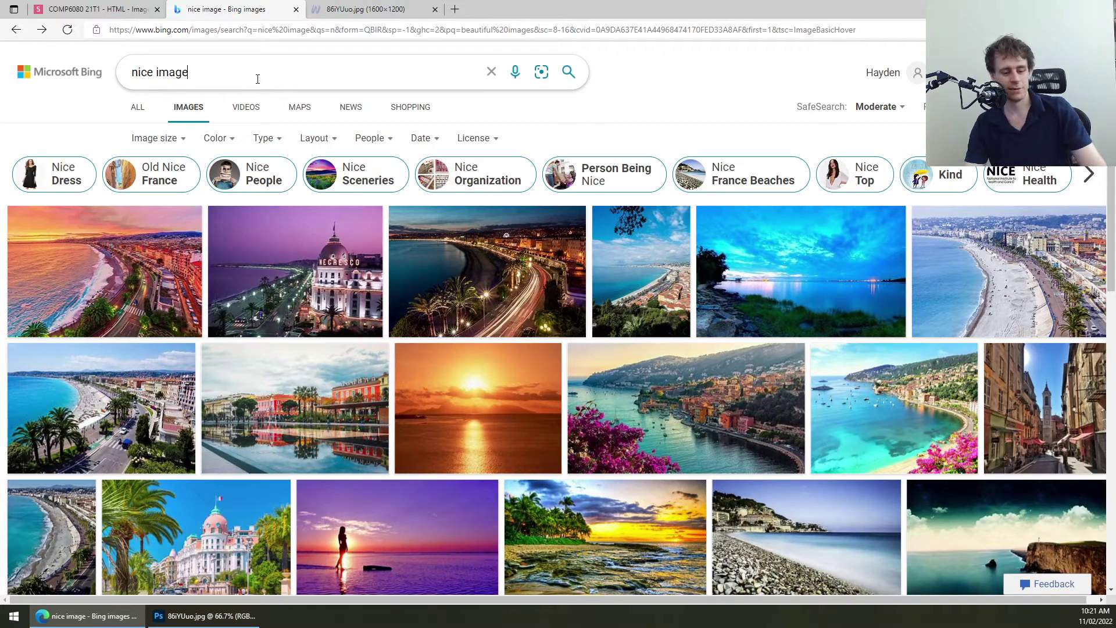
Search Bing Images for 'icon', view the arrow-chart icon, and return to the slides
left_click(257, 79)
type("icon")
key("Return")
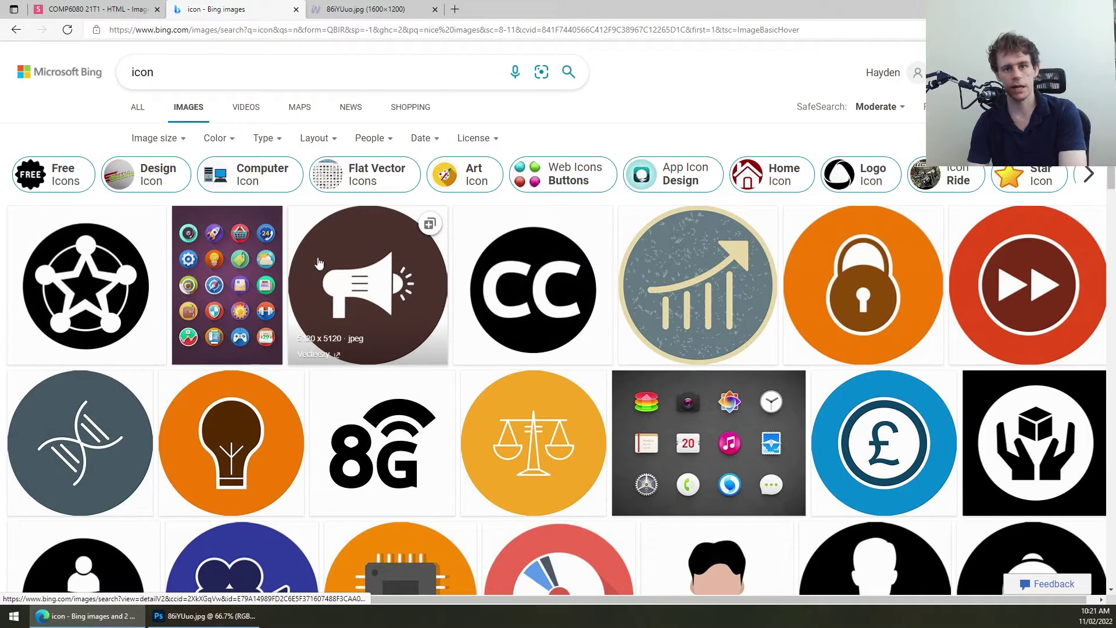
left_click(669, 291)
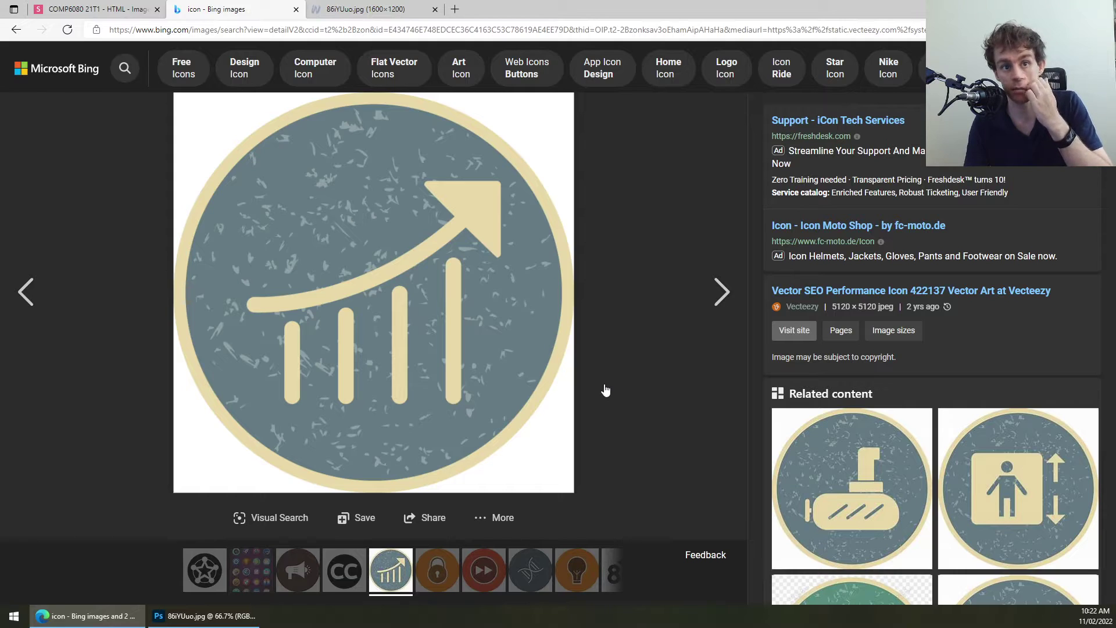
left_click(96, 10)
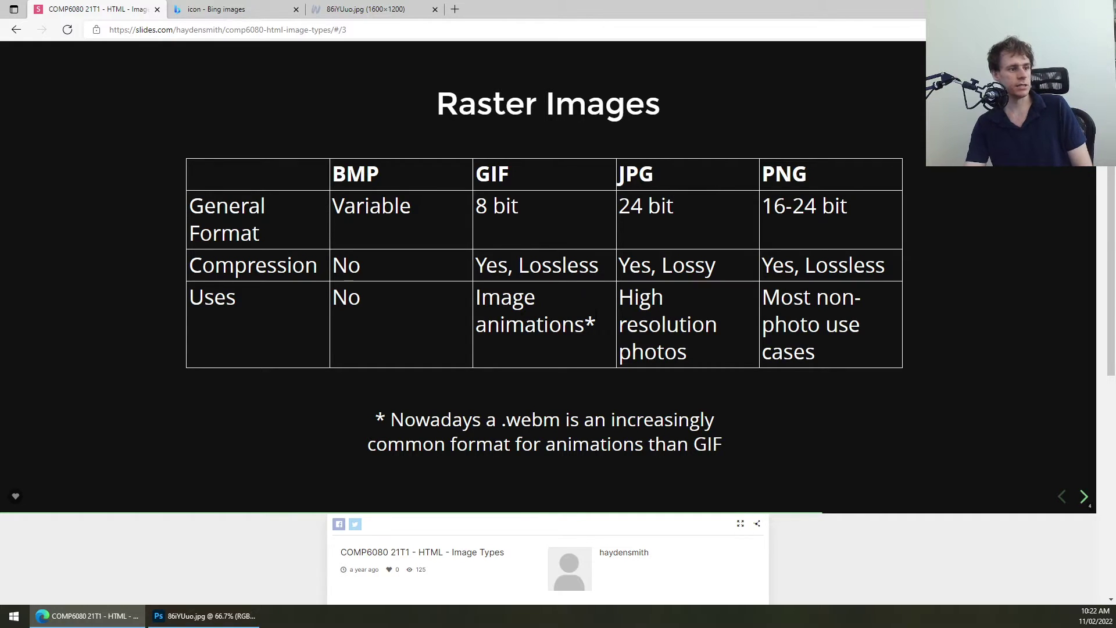
Advance from the Raster Images slide to the Base64 Encoding slide
key("Right")
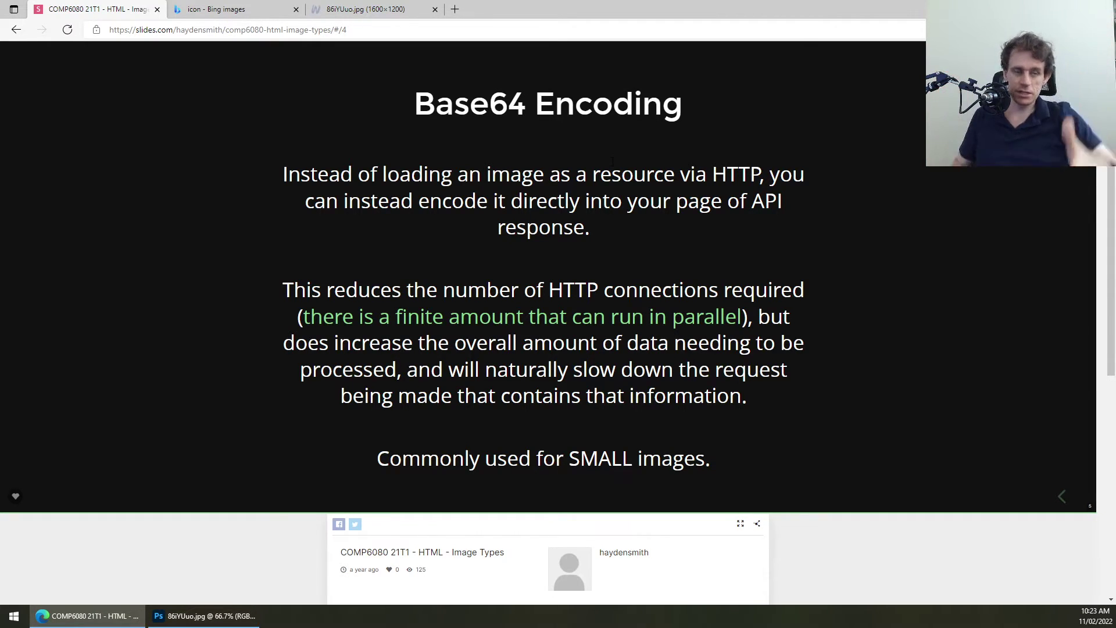
key("ctrl+Tab")
key("ctrl+Tab")
Web-search 'airbnb', open the Airbnb website, then return to the Base64 Encoding slide
key("ctrl+l")
type("airbnb")
key("alt+Return")
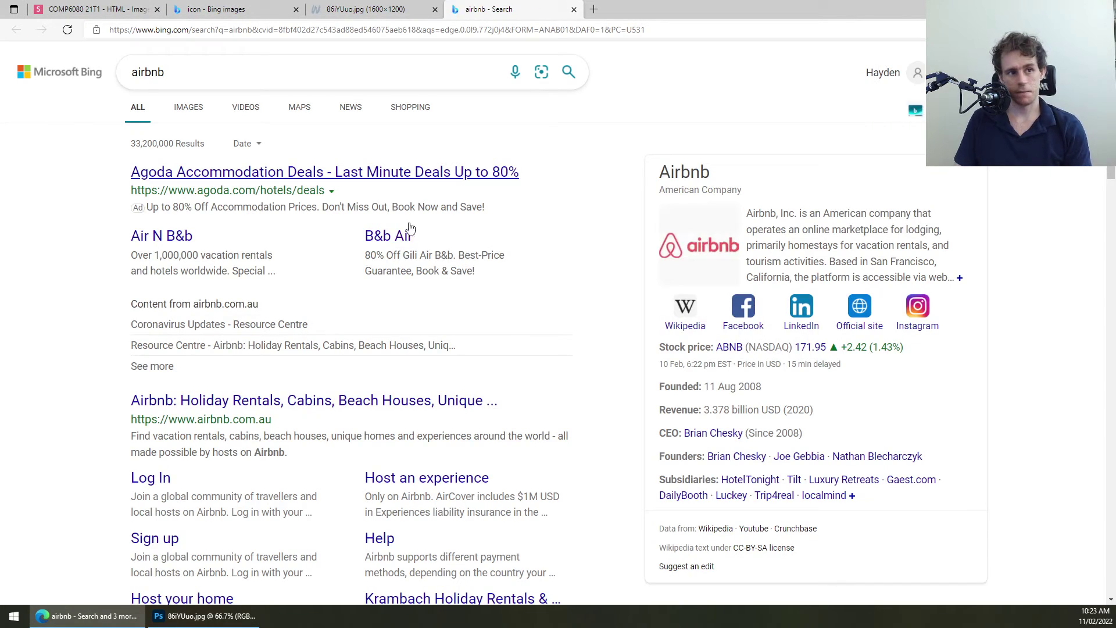
left_click(211, 401)
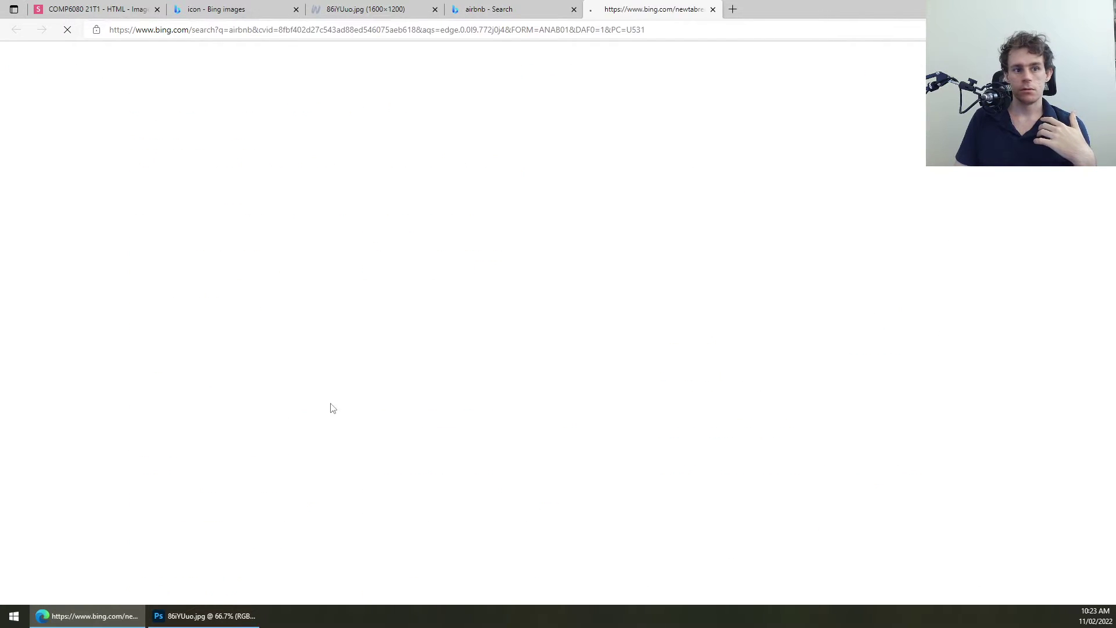
scroll(487, 355, "down", 5)
scroll(491, 360, "down", 15)
key("ctrl+shift+Tab")
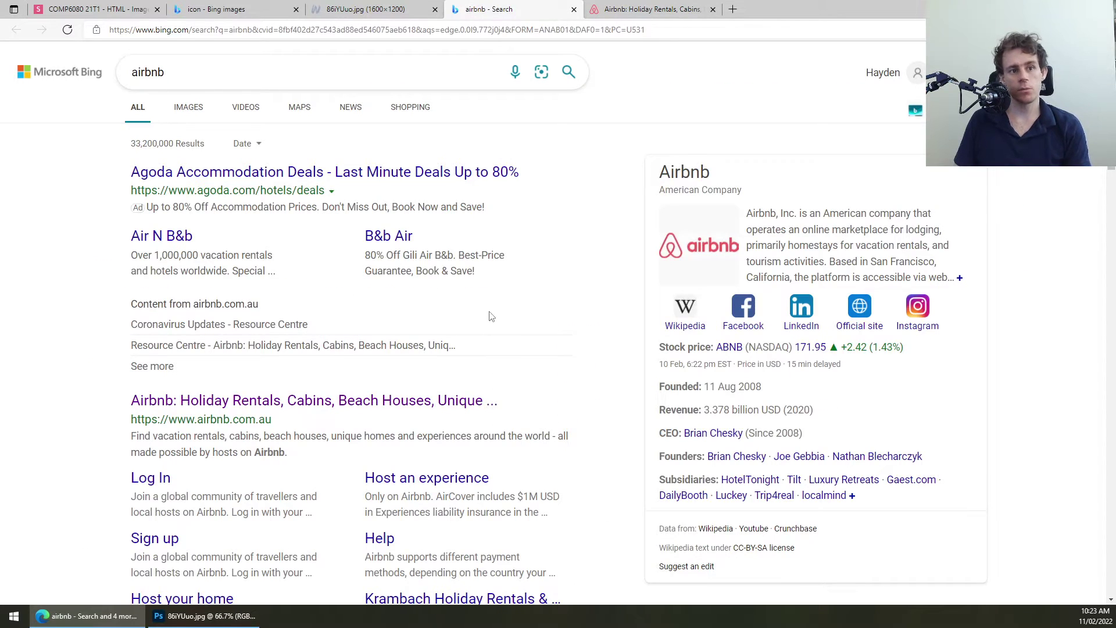
key("ctrl+shift+Tab")
key("ctrl+shift+Tab")
key("ctrl+shift+Tab")
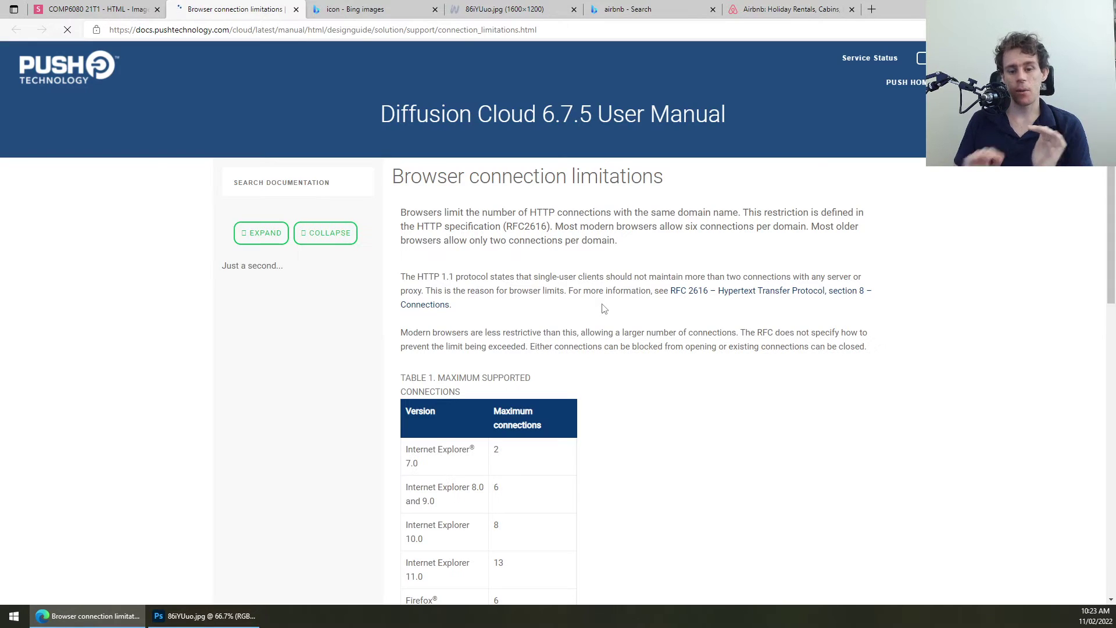
scroll(605, 308, "down", 4)
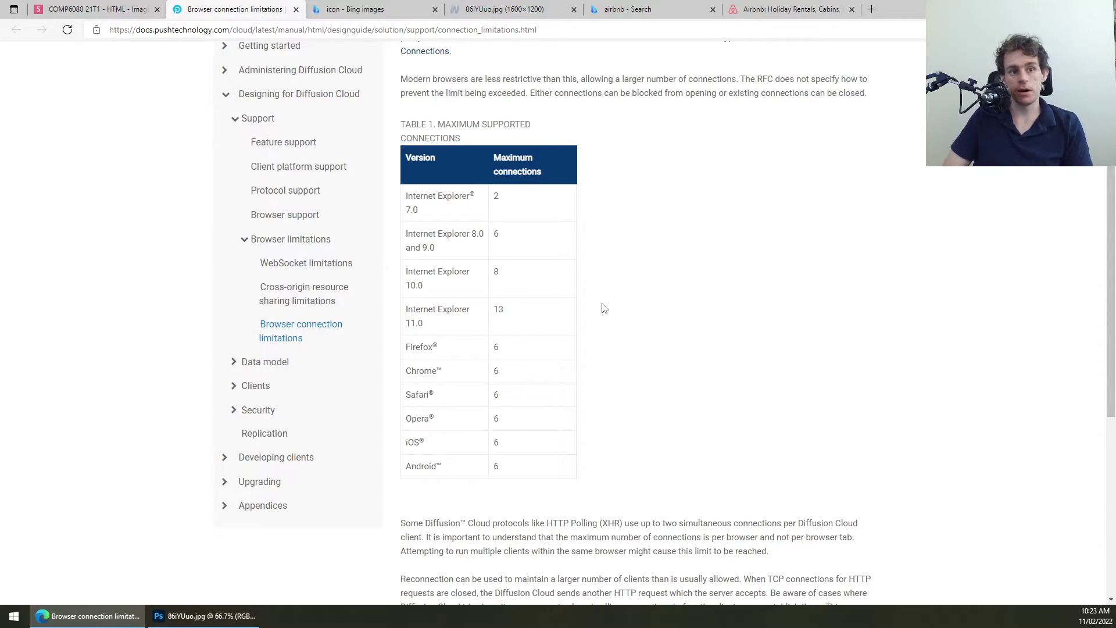
Browse the Airbnb homepage, briefly check the slides tab, and come back to Airbnb
key("ctrl+9")
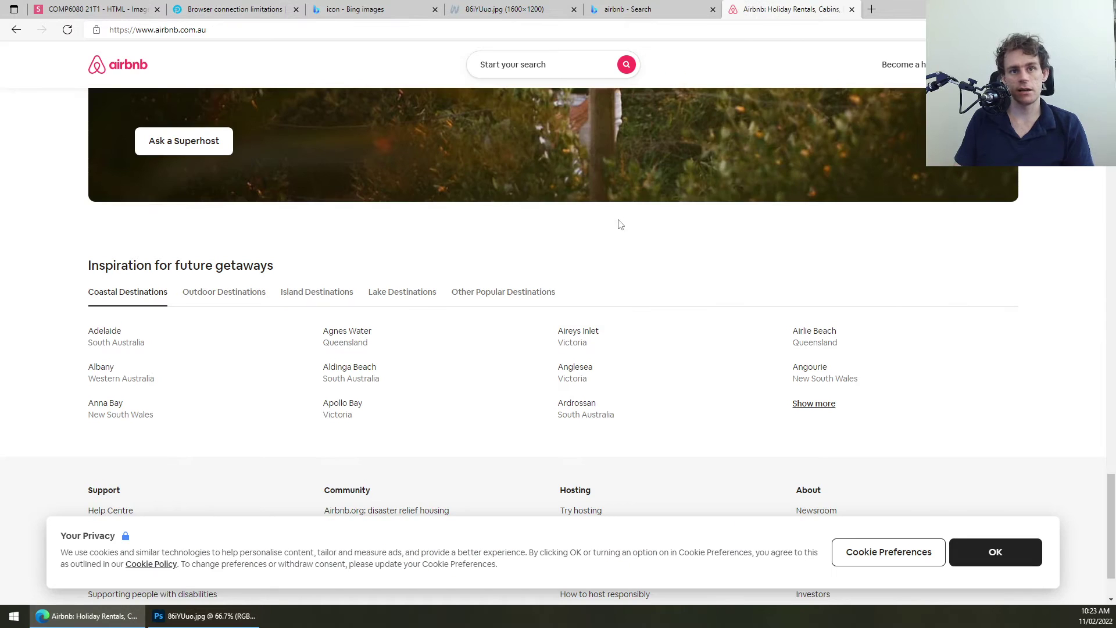
scroll(622, 233, "up", 10)
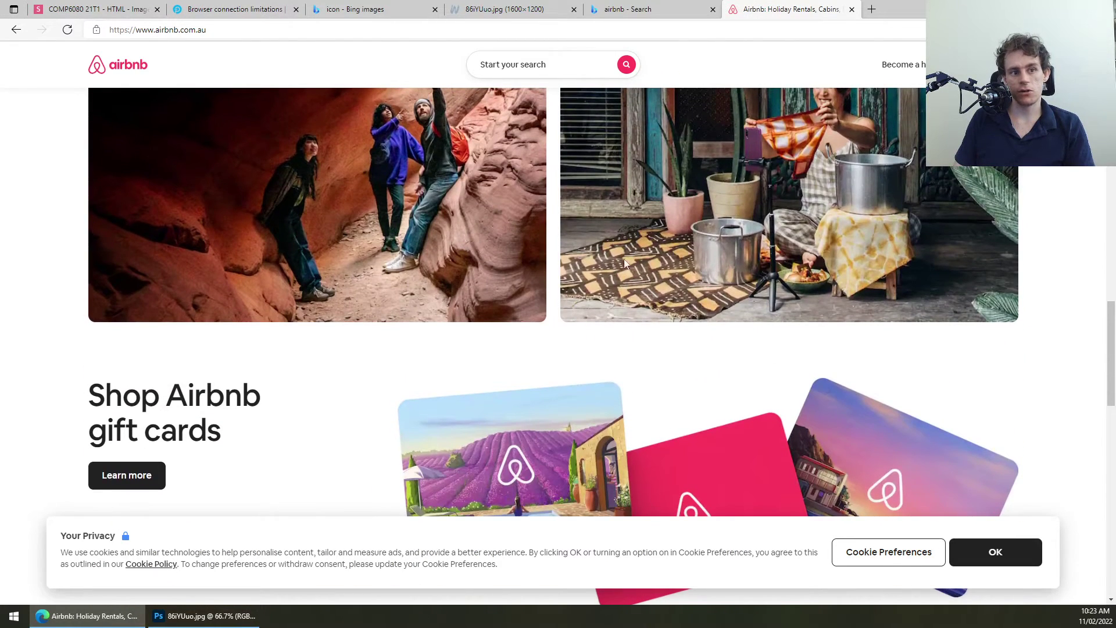
scroll(610, 370, "down", 3)
scroll(610, 370, "up", 3)
scroll(610, 372, "up", 12)
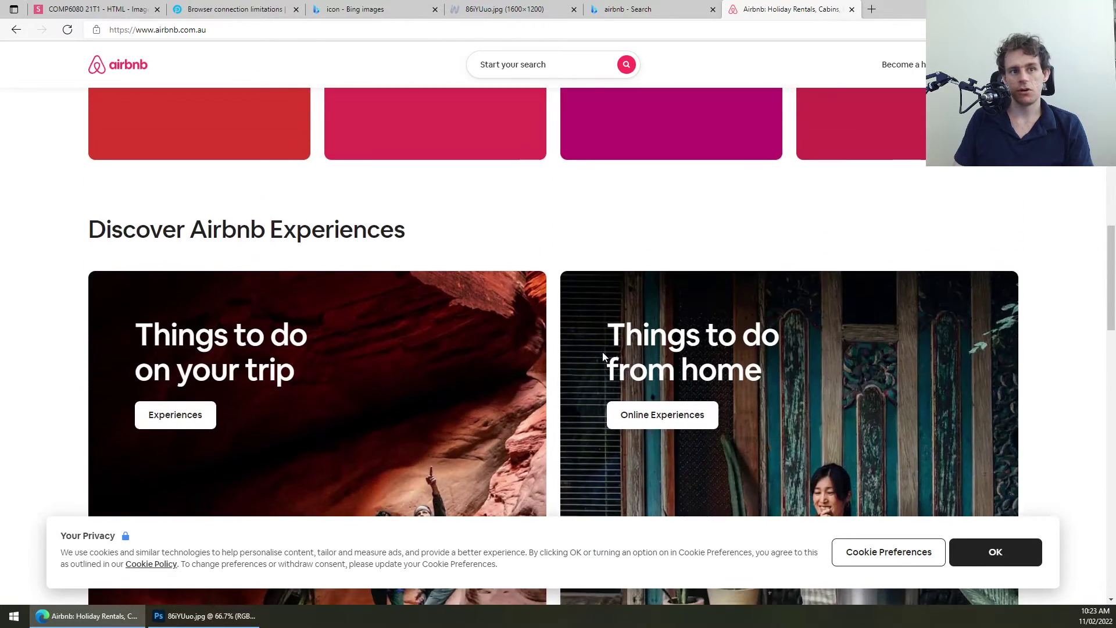
scroll(598, 345, "up", 3)
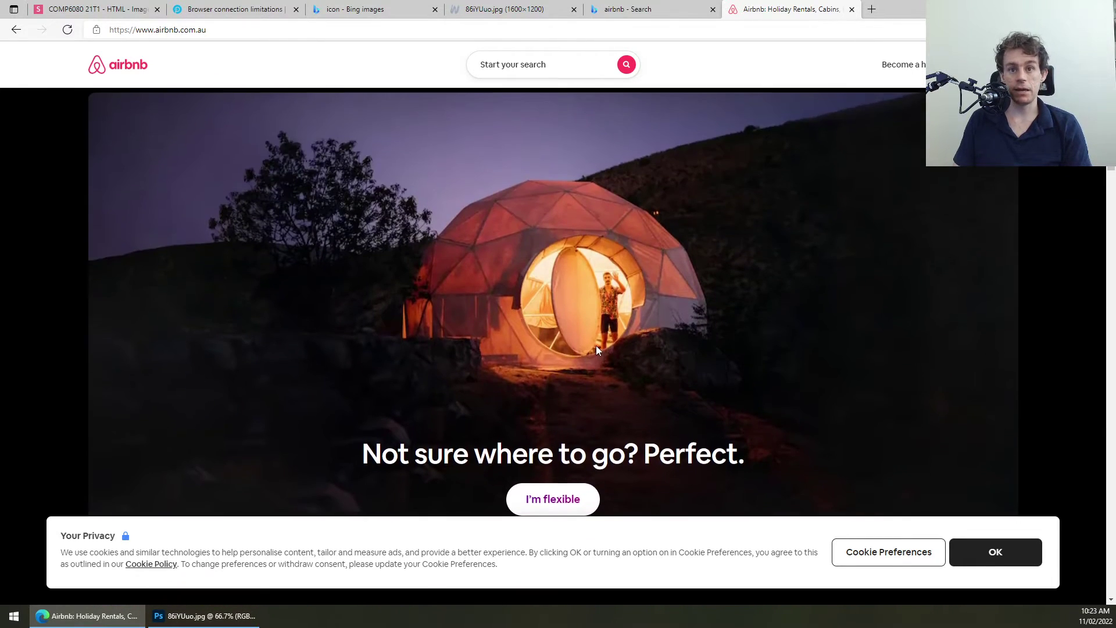
scroll(596, 348, "down", 1)
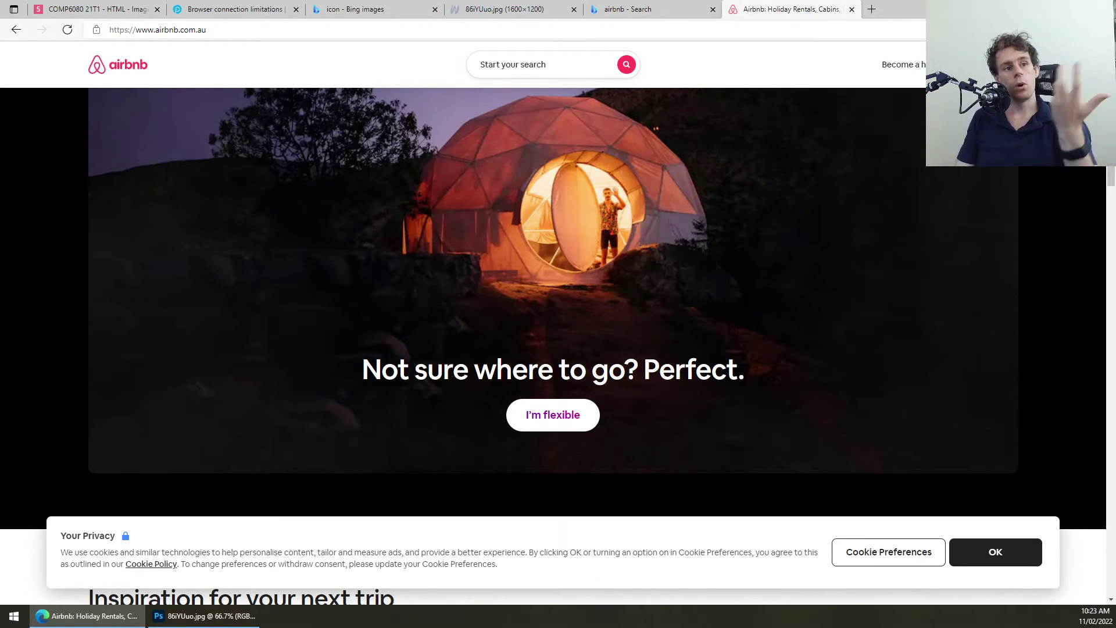
key("ctrl+Tab")
key("ctrl+shift+Tab")
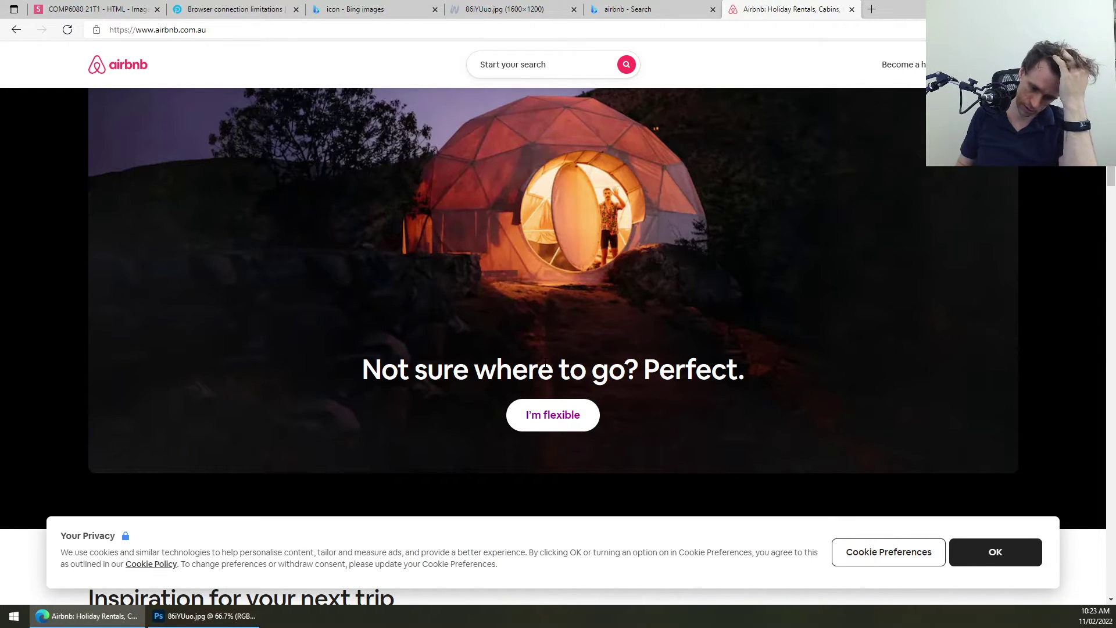
Open Airbnb's page source, enlarge the text, and search it for '<img'
key("ctrl+u")
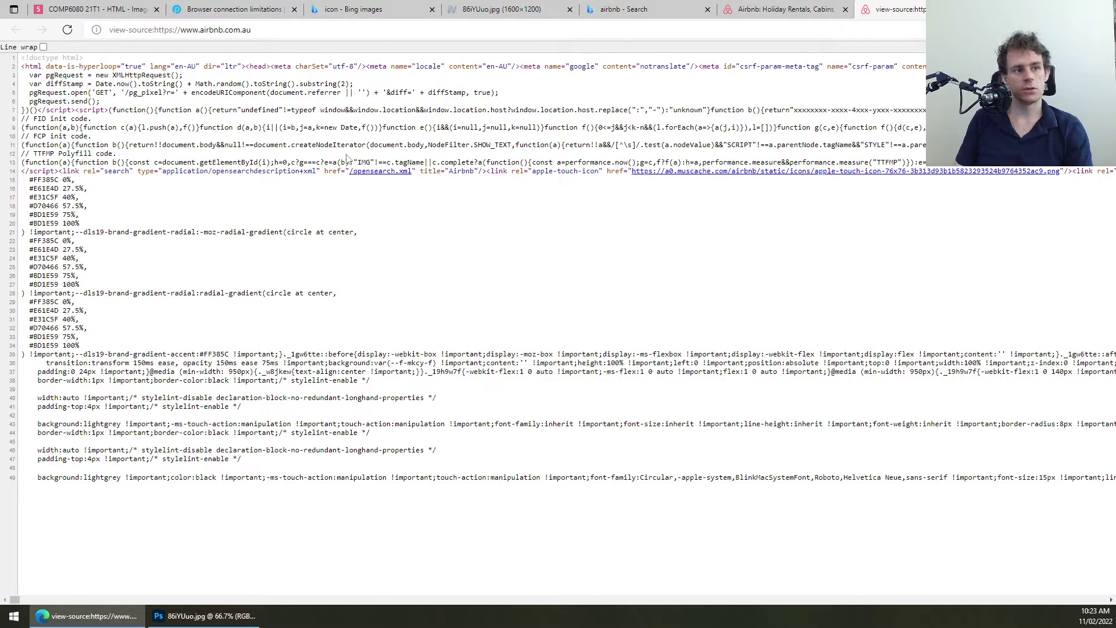
key("ctrl+plus")
key("ctrl+f")
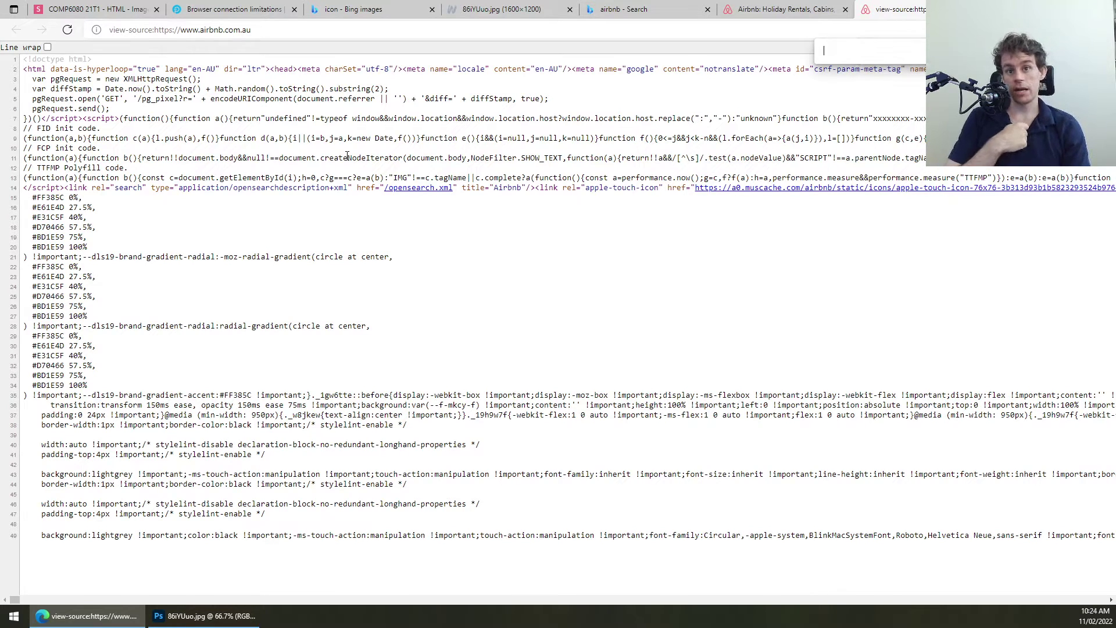
type("<img src")
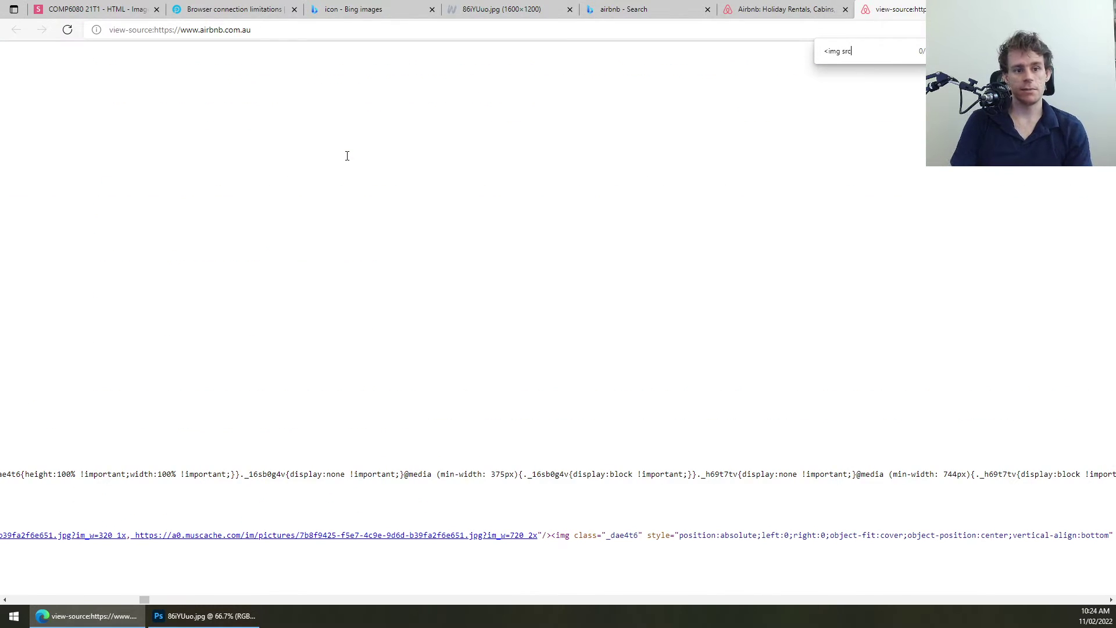
key("ctrl+a")
type("<img")
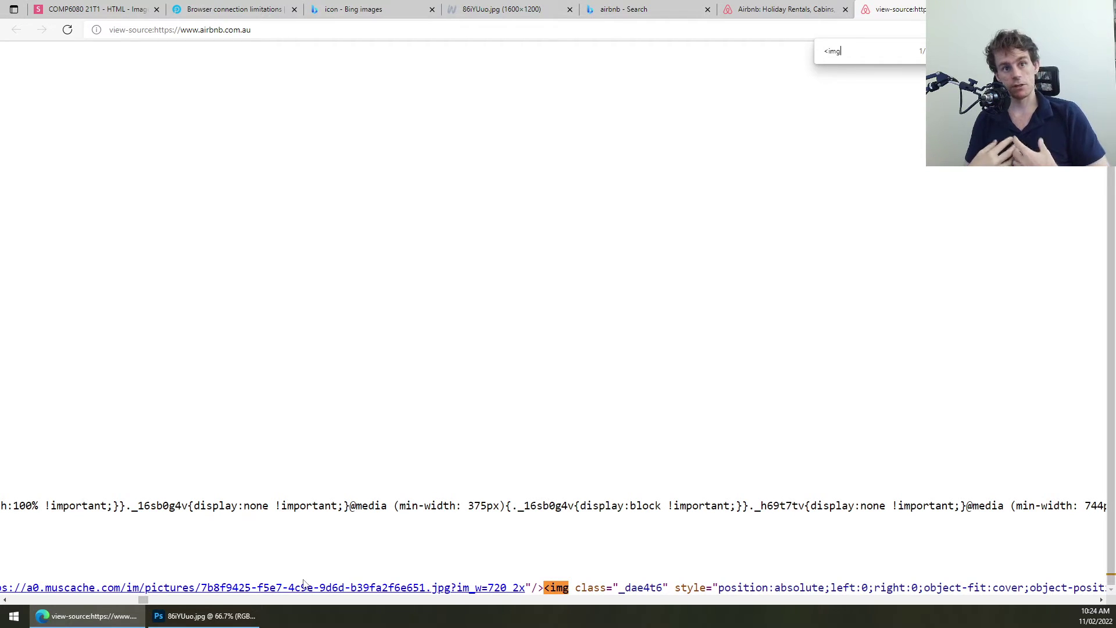
key("ctrl+1")
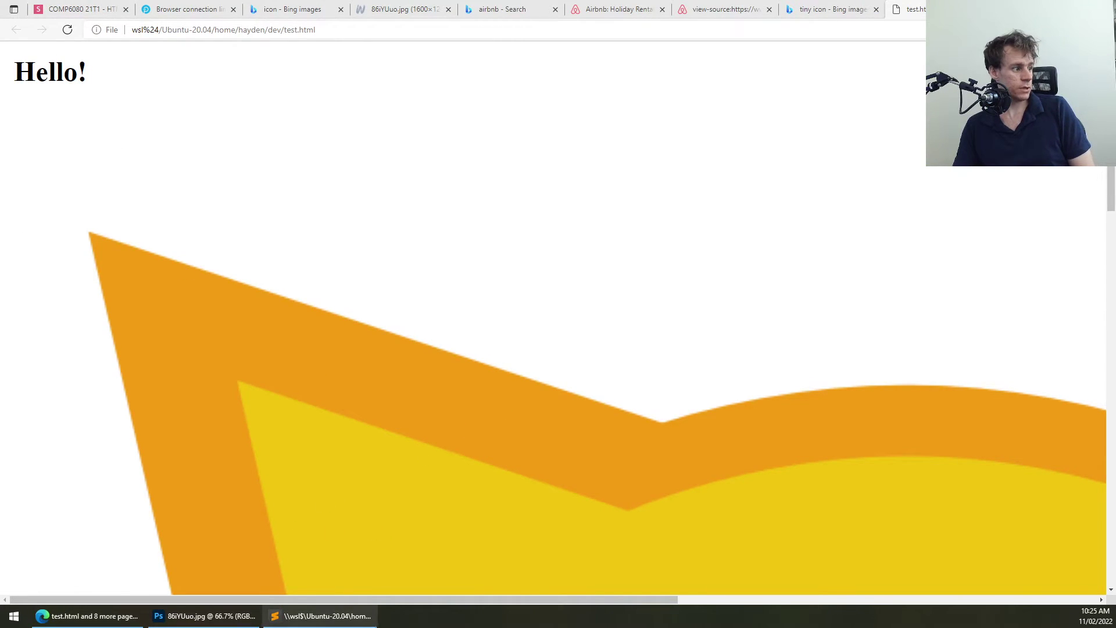
Add width="400" to the img tag in test.html, save, and reload it in Edge
left_click(320, 616)
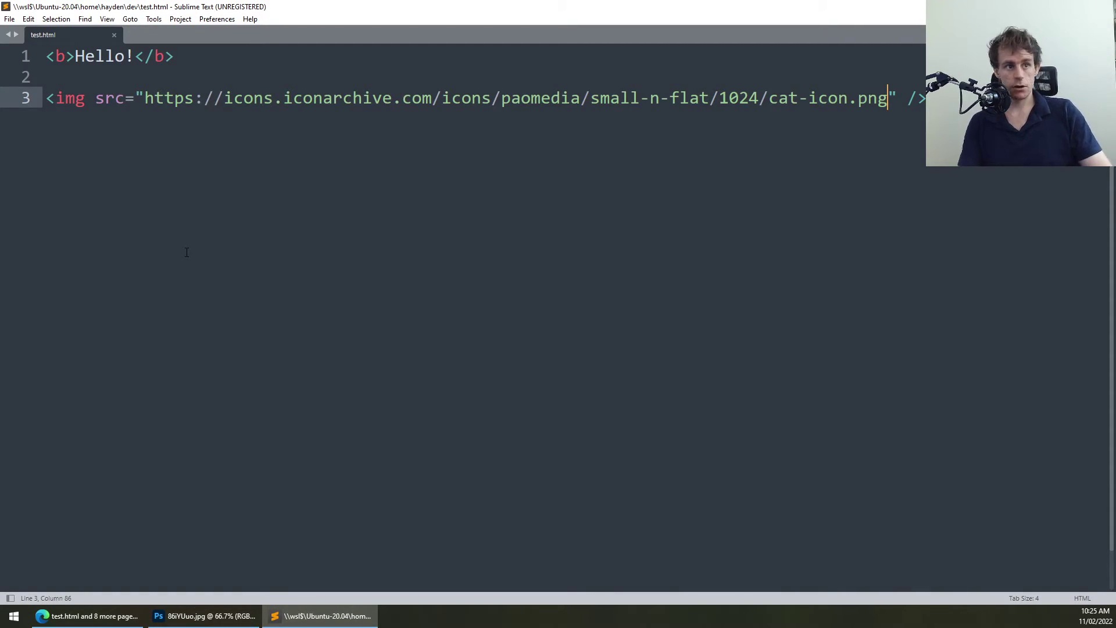
key("Home")
key("Right")
key("Right")
key("Right")
key("Right")
type("sty")
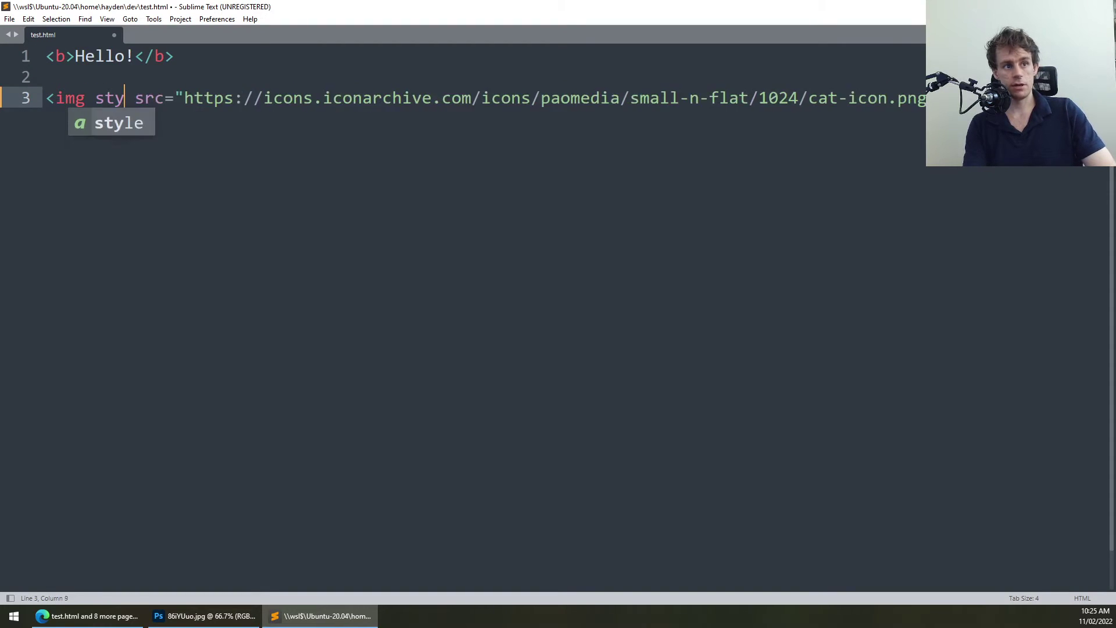
type(";l")
key("BackSpace")
key("BackSpace")
key("BackSpace")
key("BackSpace")
key("BackSpace")
type("width=\"400\"")
key("ctrl+s")
key("alt+Tab")
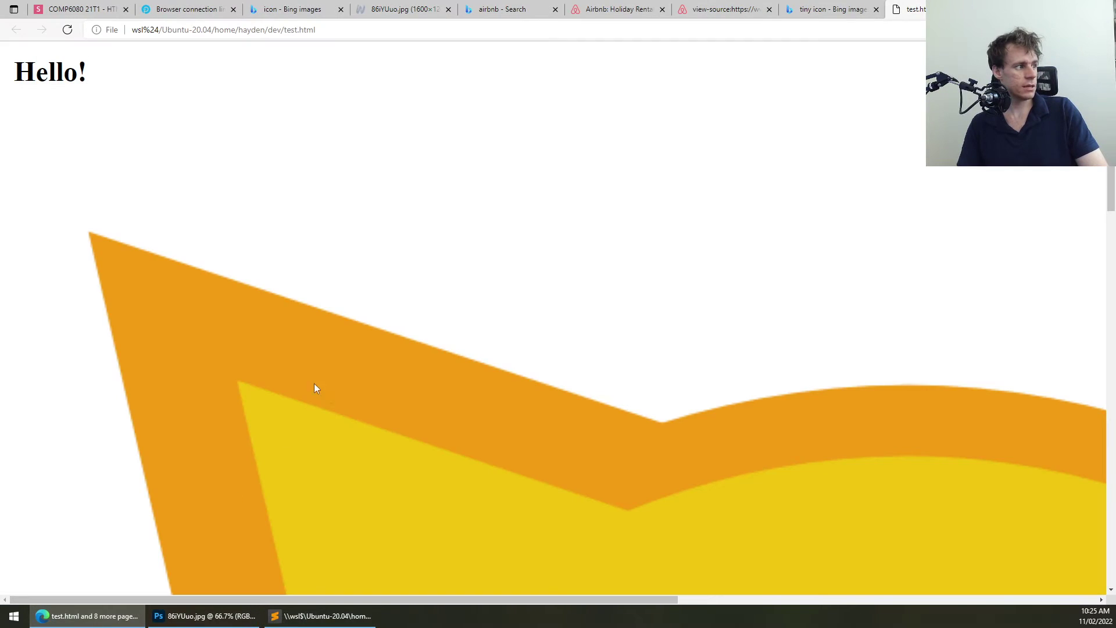
key("ctrl+r")
Change the image width to 200, save, reload, and reset the page zoom to 100%
key("alt+Tab")
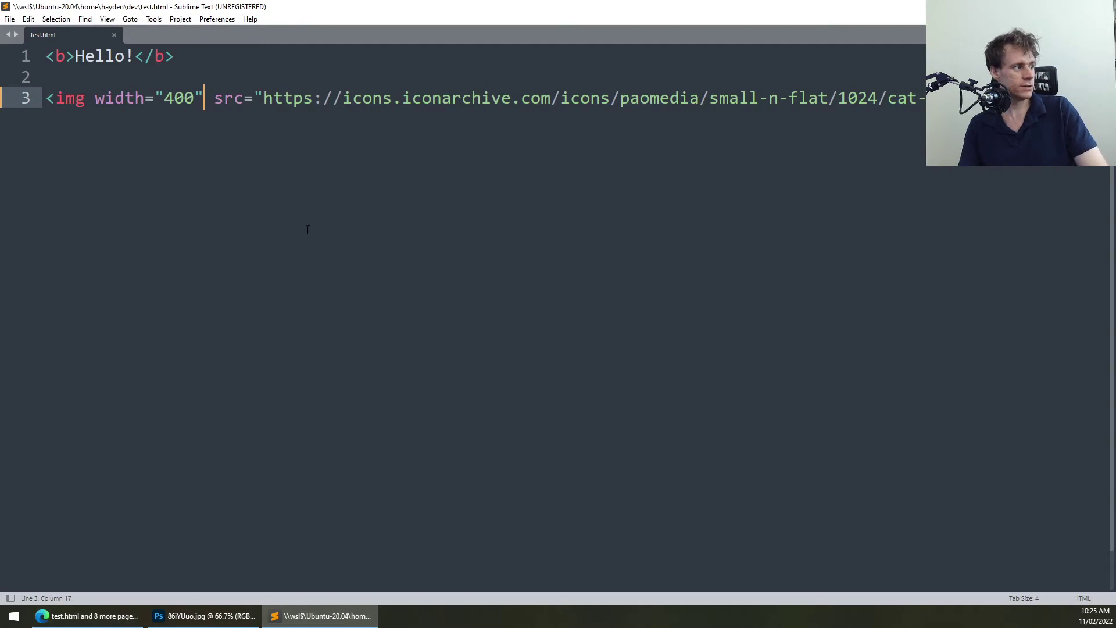
key("Left")
key("shift+Left")
key("shift+Left")
key("shift+Left")
type("200")
key("ctrl+s")
key("alt+Tab")
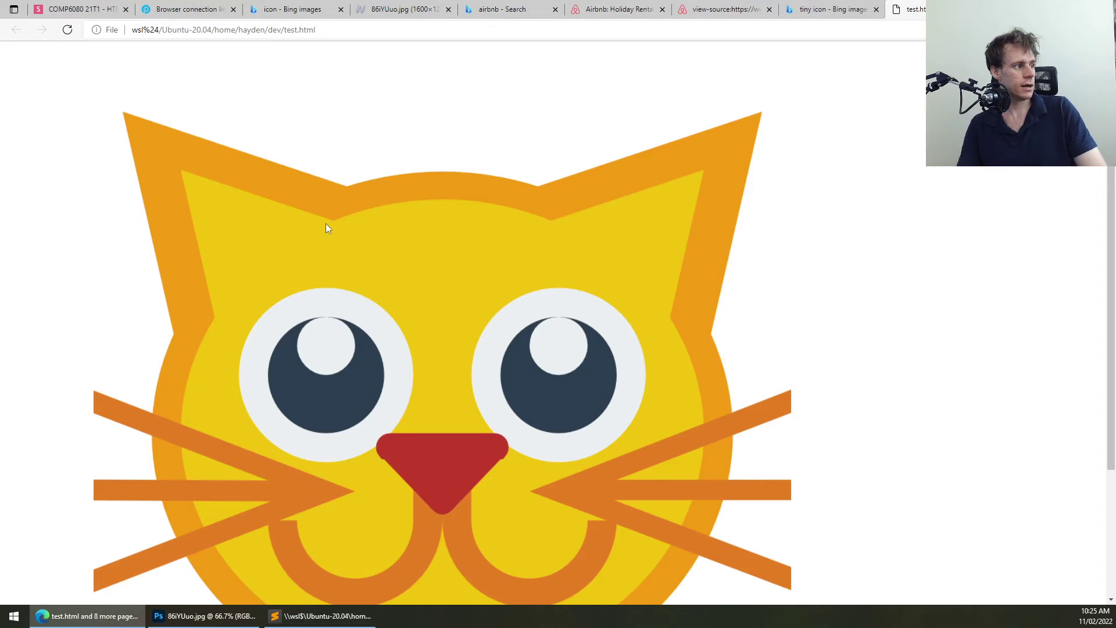
key("ctrl+r")
key("ctrl+0")
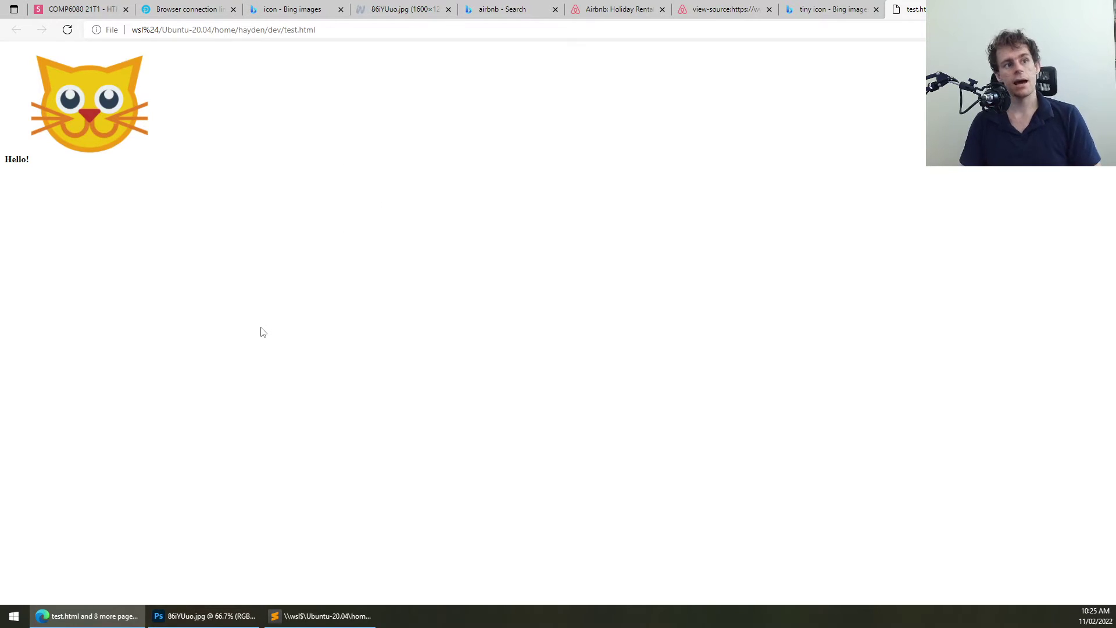
left_click(299, 617)
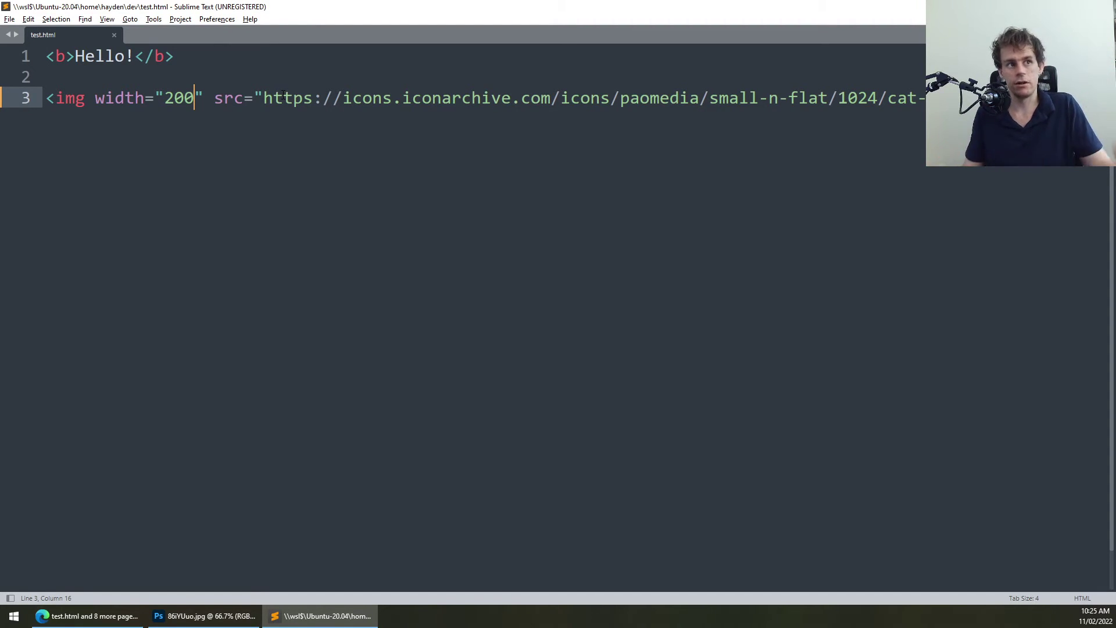
key("alt+Tab")
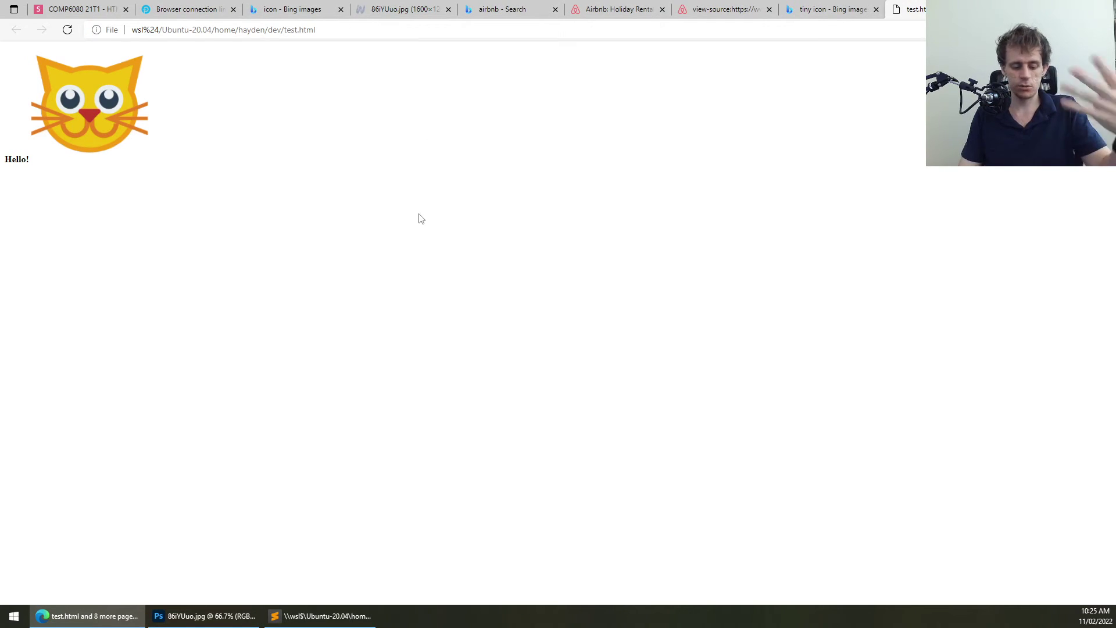
key("ctrl+l")
Search images for 'small icon', filter to small size, and preview the business icon
type("small icon")
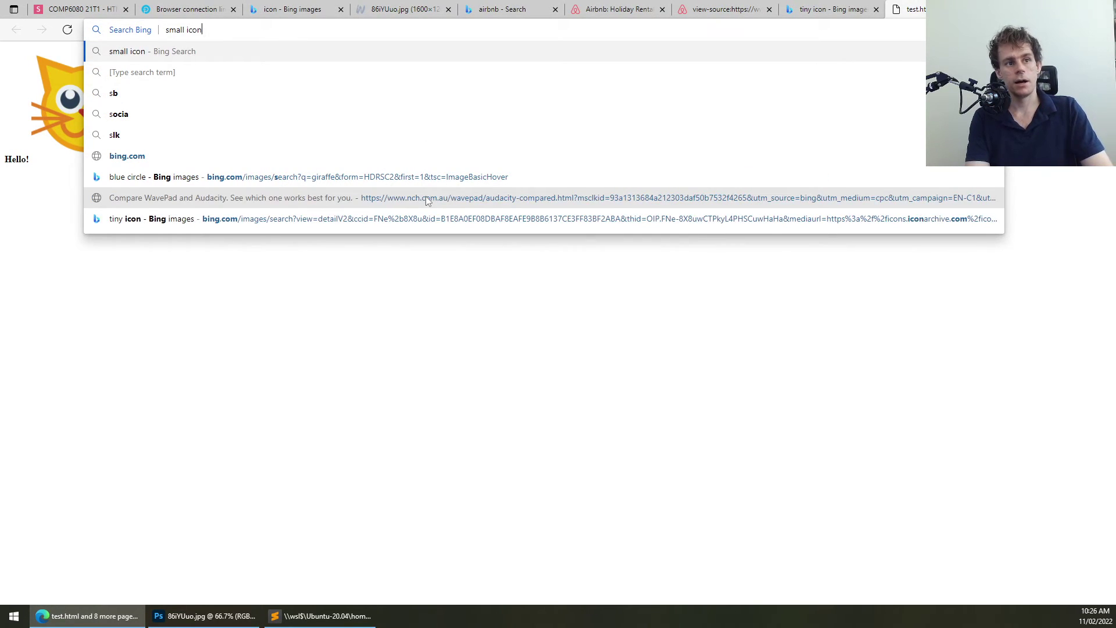
key("Return")
left_click(188, 115)
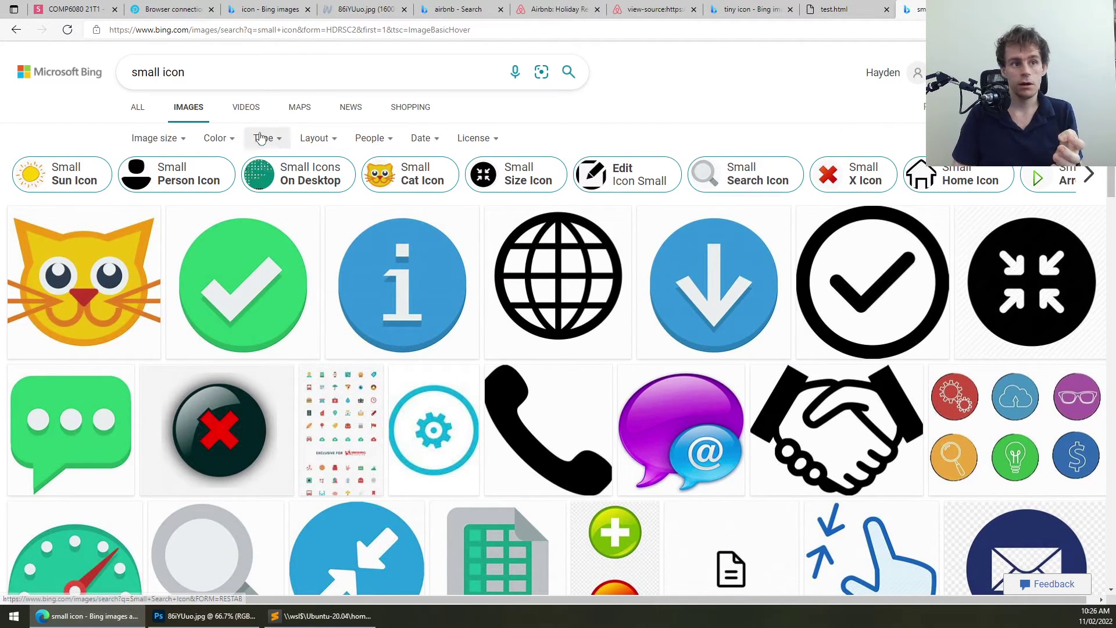
left_click(154, 137)
left_click(179, 180)
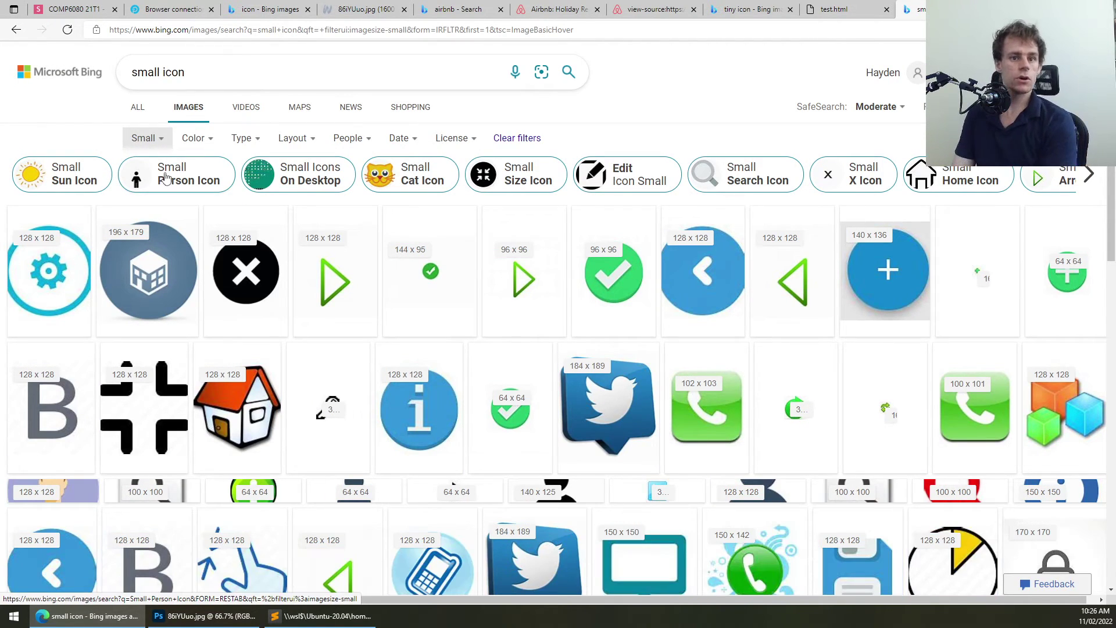
left_click(119, 275)
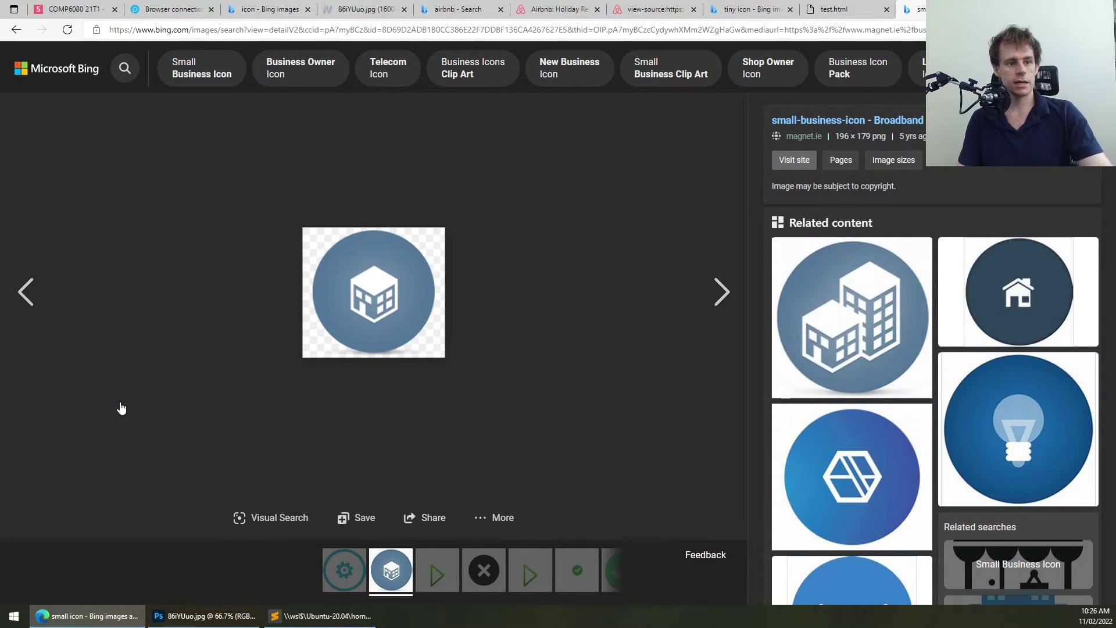
left_click(119, 404)
Copy the business and house icons' image links, testing each in a new tab
right_click(143, 274)
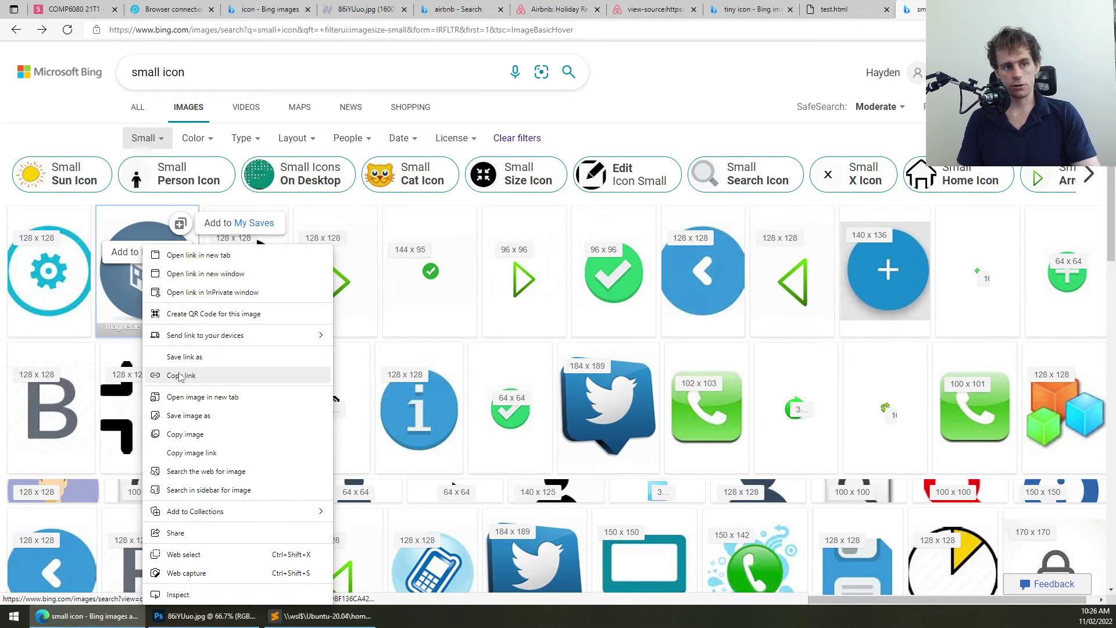
left_click(199, 460)
key("ctrl+t")
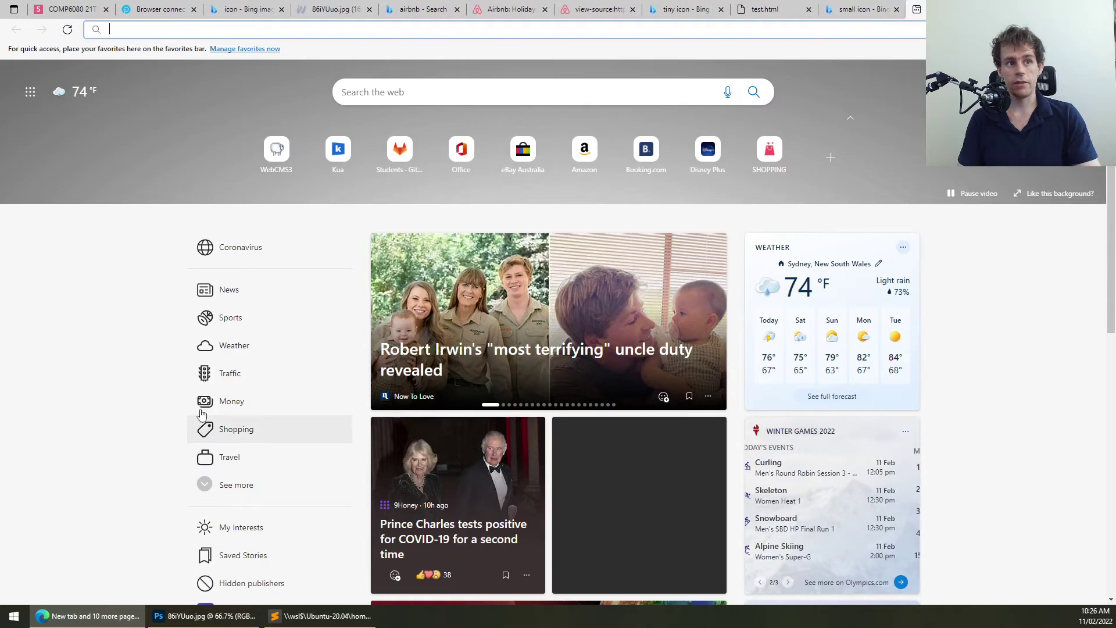
key("ctrl+v")
key("ctrl+w")
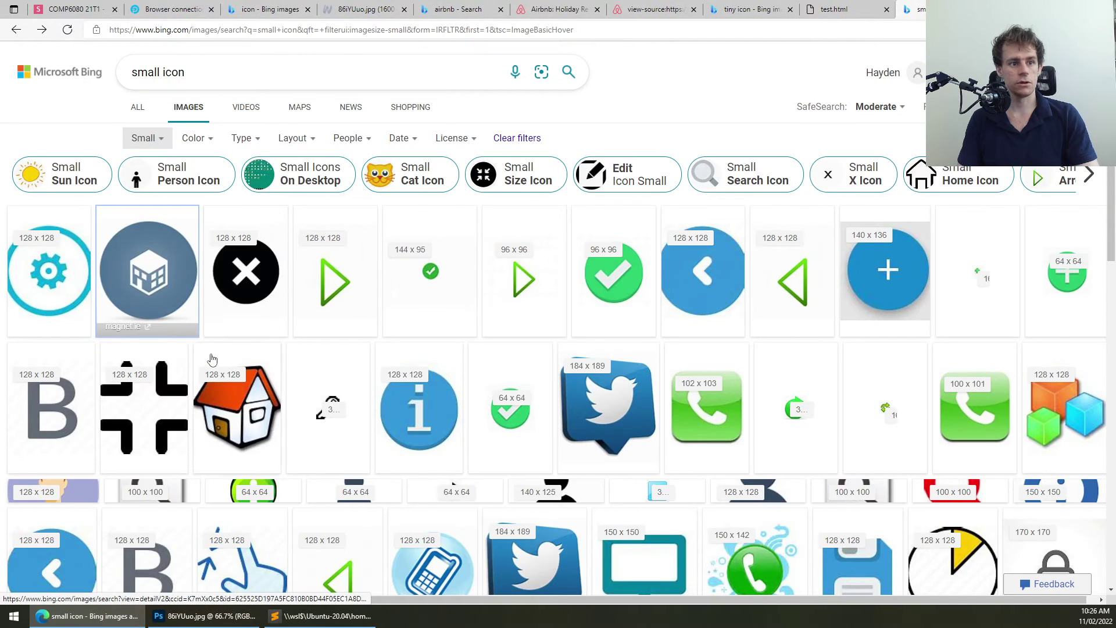
right_click(235, 411)
left_click(293, 249)
key("ctrl+t")
key("ctrl+v")
key("ctrl+w")
Preview the green tick icon, then search Bing Images for 'giraffe'
left_click(577, 280)
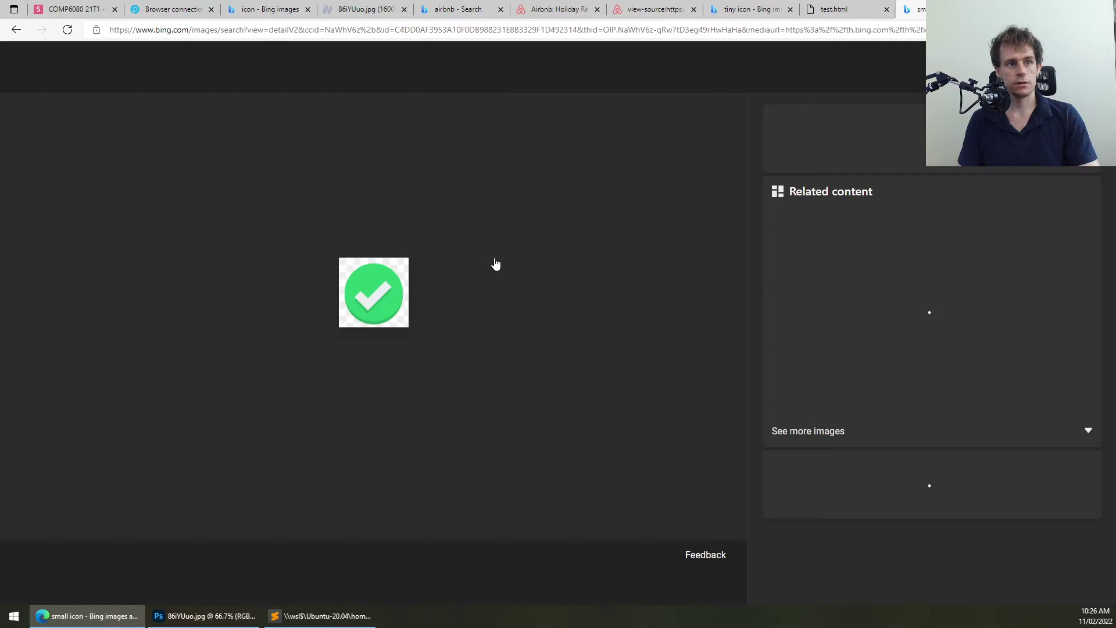
right_click(399, 278)
left_click(448, 336)
key("Escape")
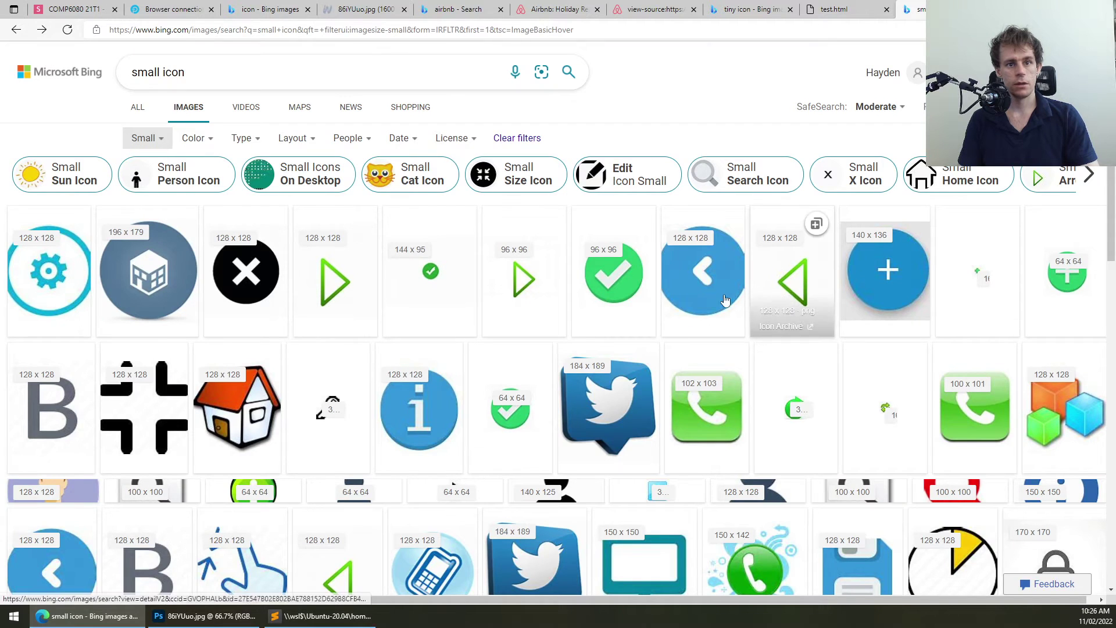
left_click(271, 67)
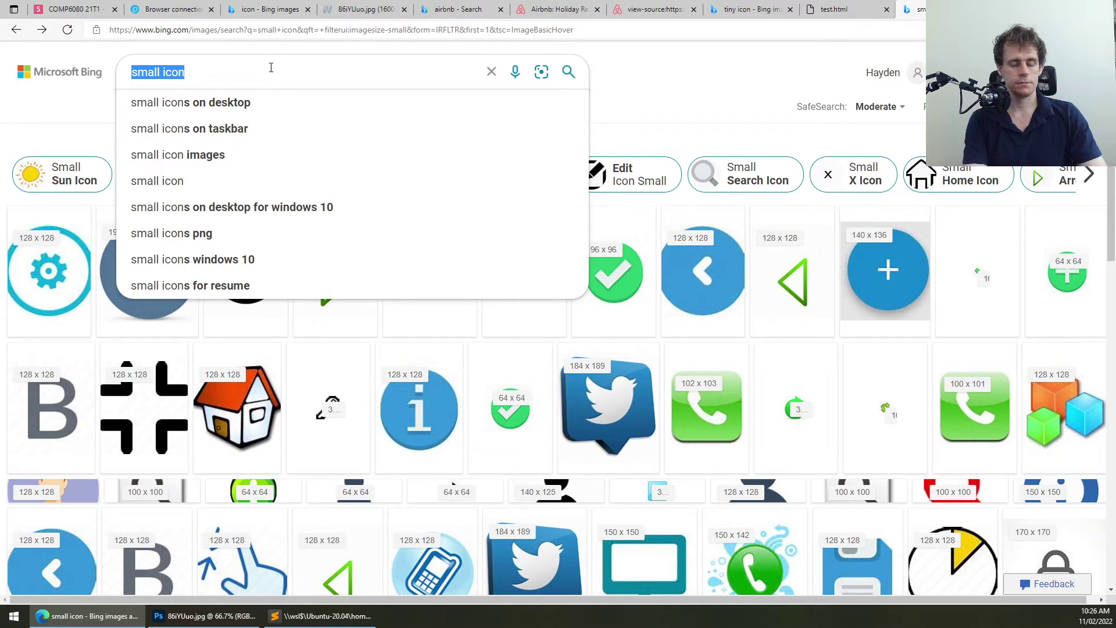
type("giraffe")
key("Return")
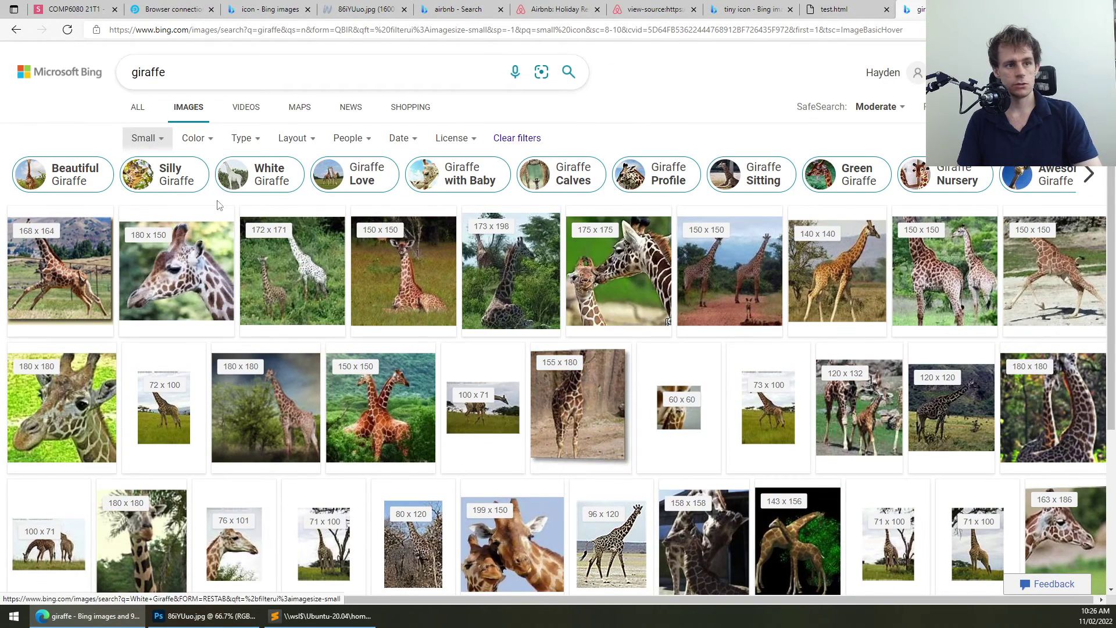
Copy a giraffe thumbnail's image link and test it in a new tab
right_click(170, 247)
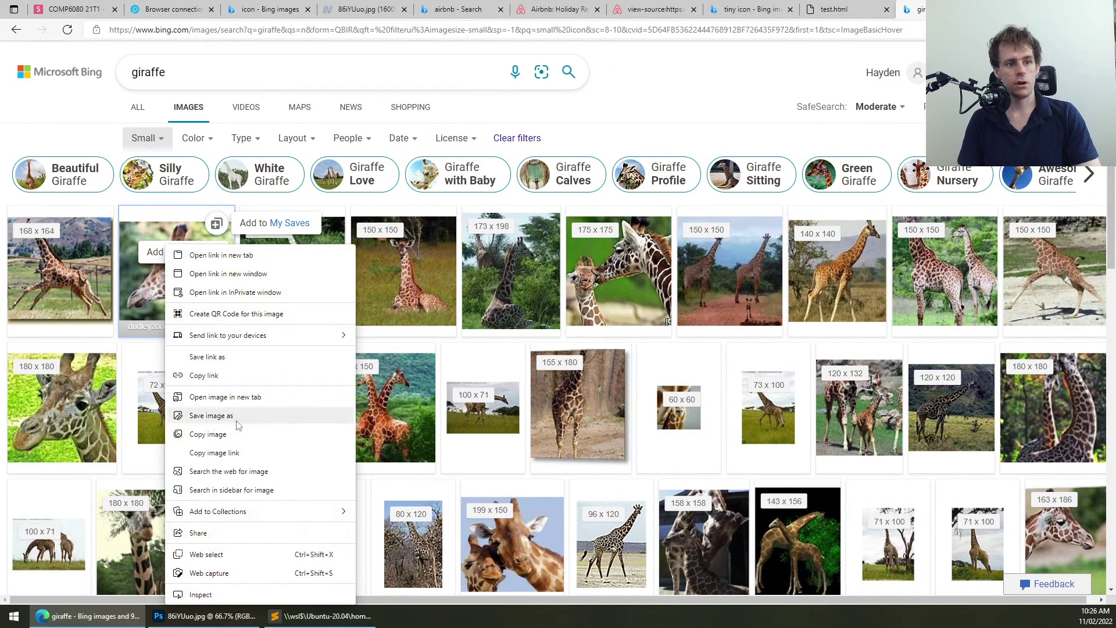
left_click(236, 459)
key("ctrl+t")
key("ctrl+v")
key("ctrl+w")
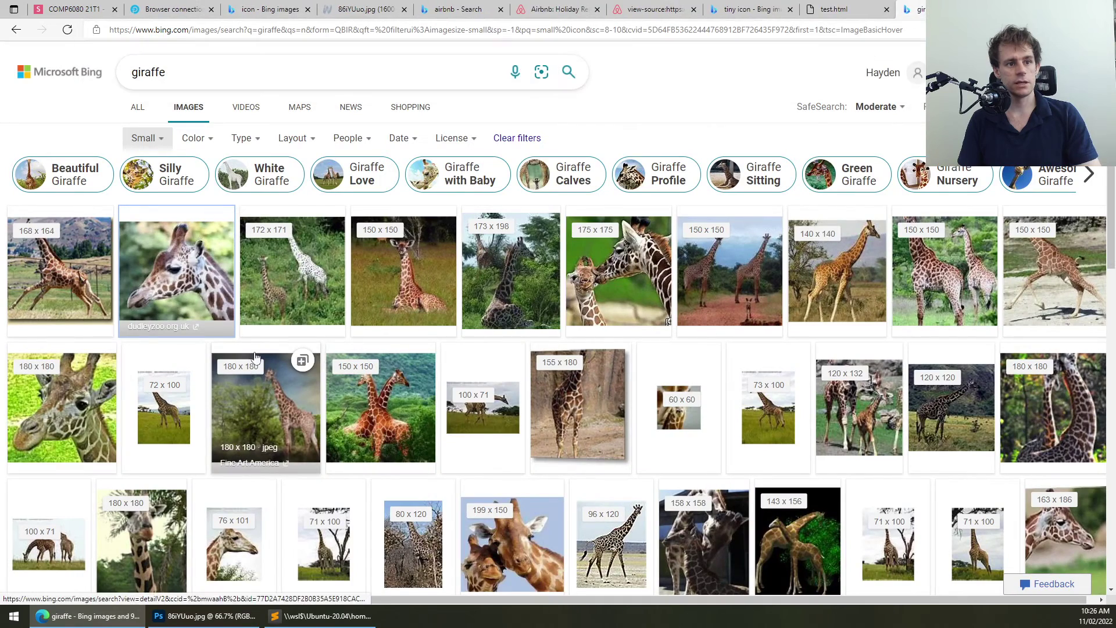
right_click(288, 272)
key("Escape")
On google.com, search giraffe images and load the close-up giraffe's base64 address in a new tab
key("ctrl+l")
type("google.")
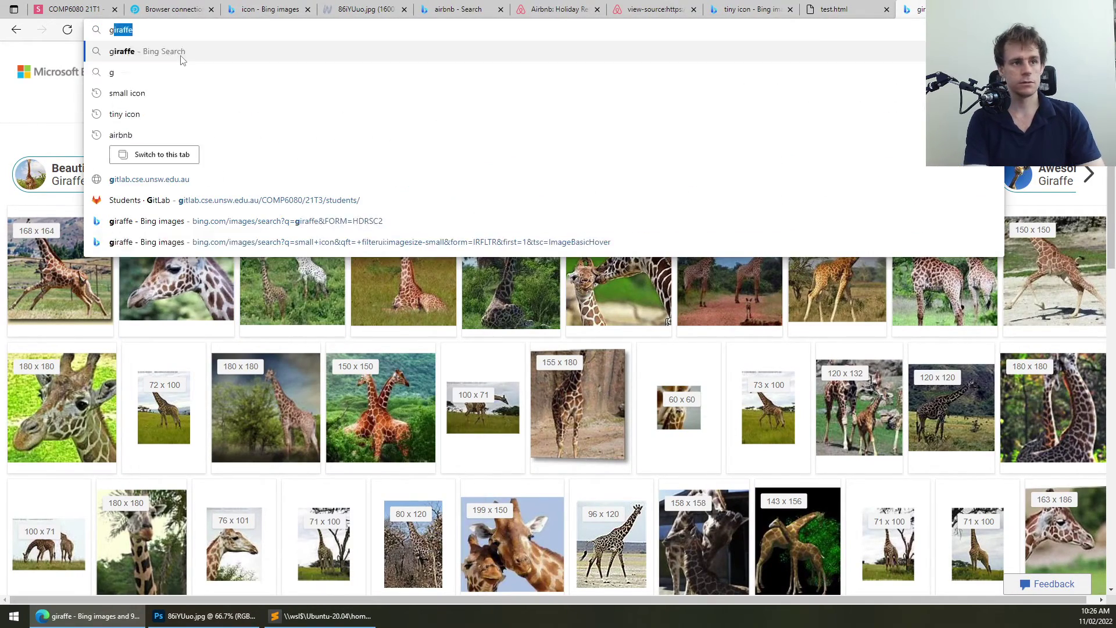
type("com")
key("Return")
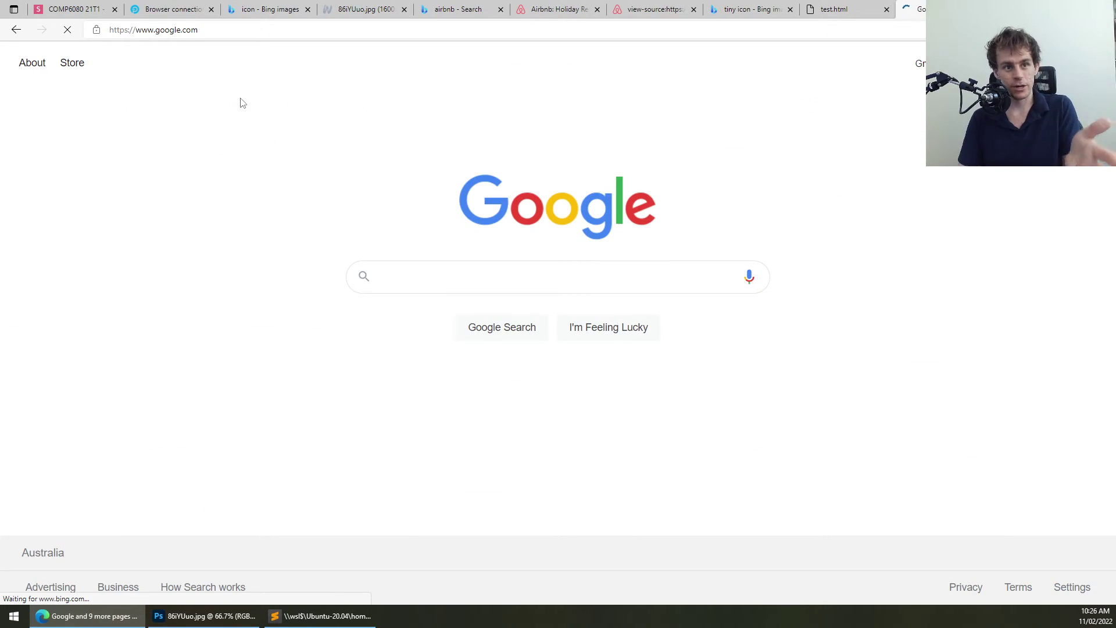
type("giraffe")
key("Return")
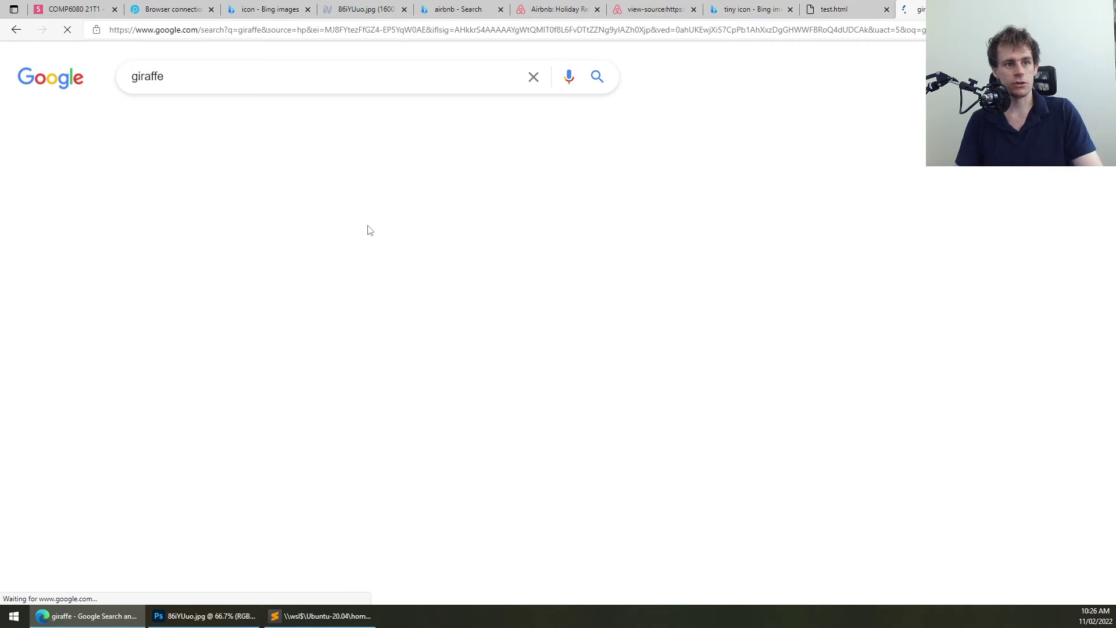
left_click(197, 119)
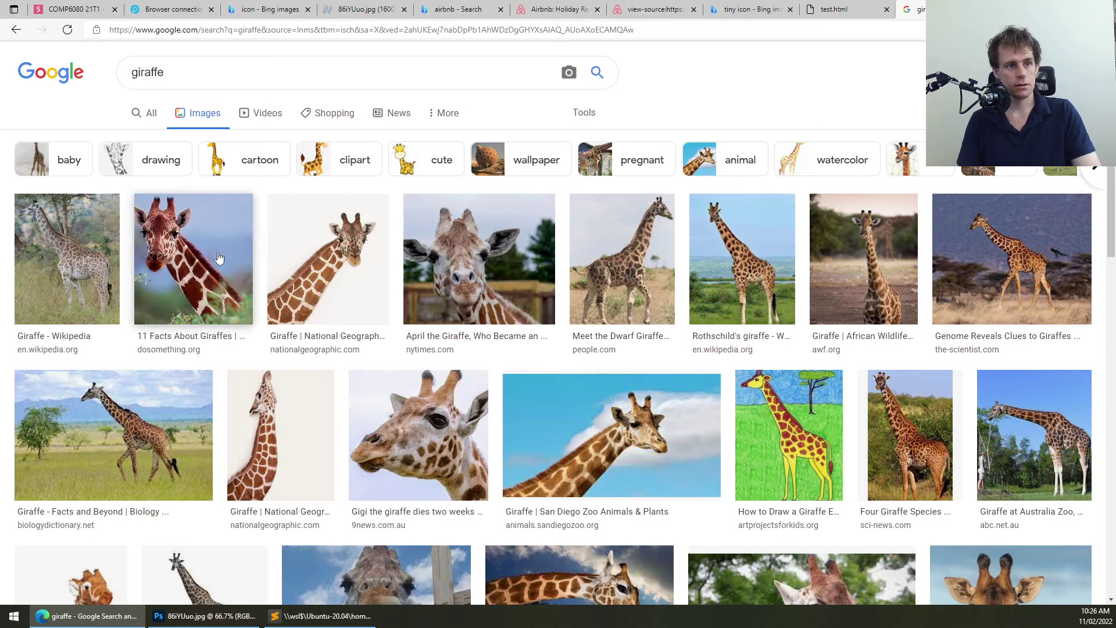
right_click(211, 267)
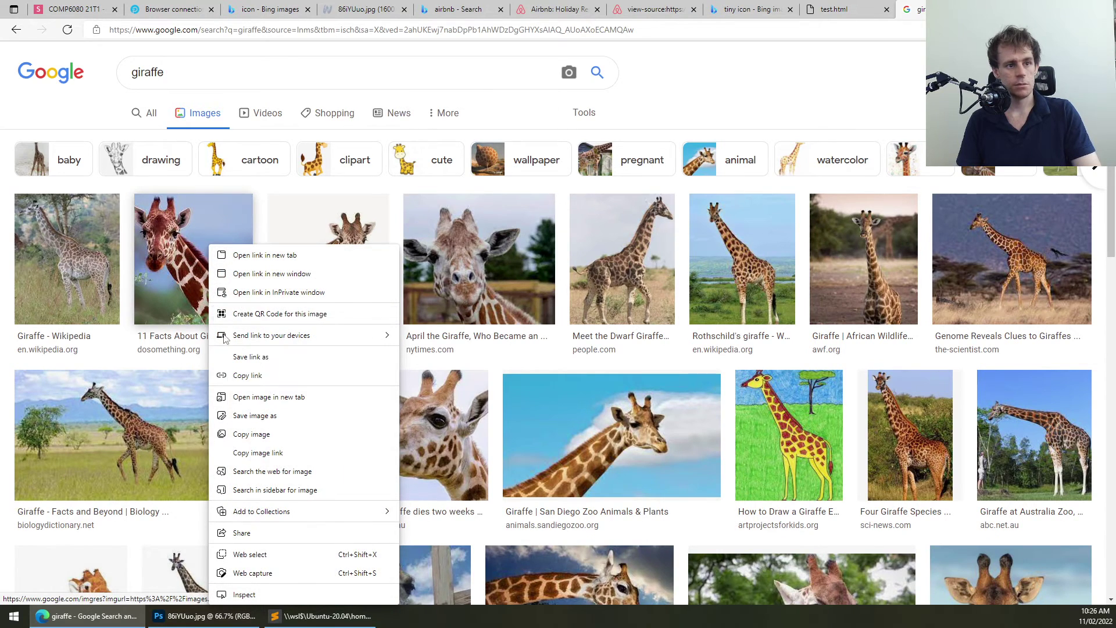
left_click(256, 454)
key("ctrl+t")
key("ctrl+v")
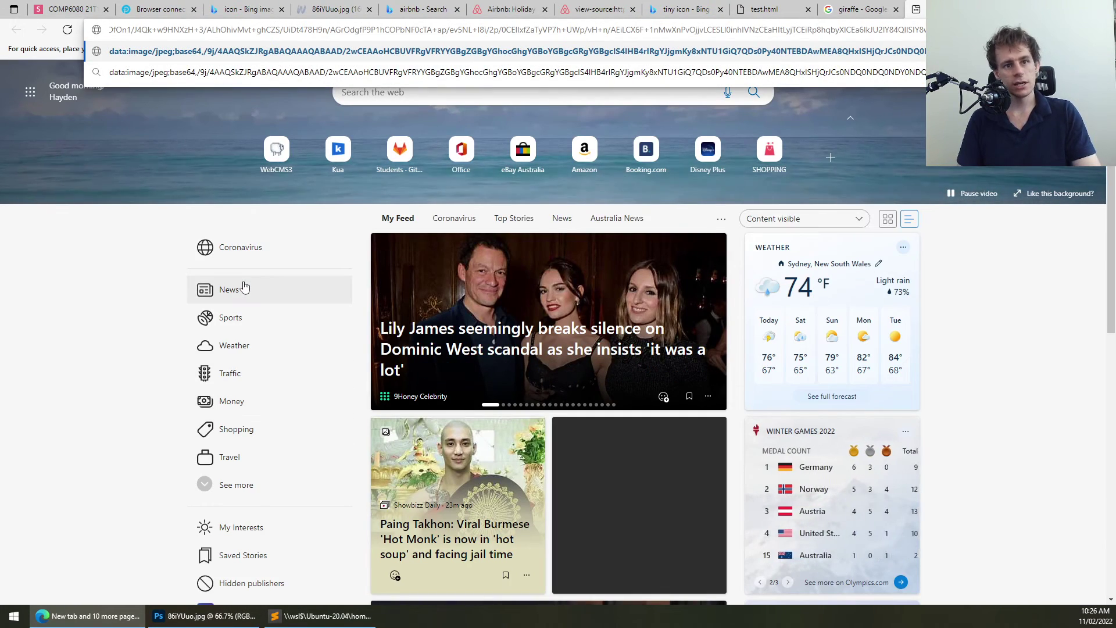
key("Return")
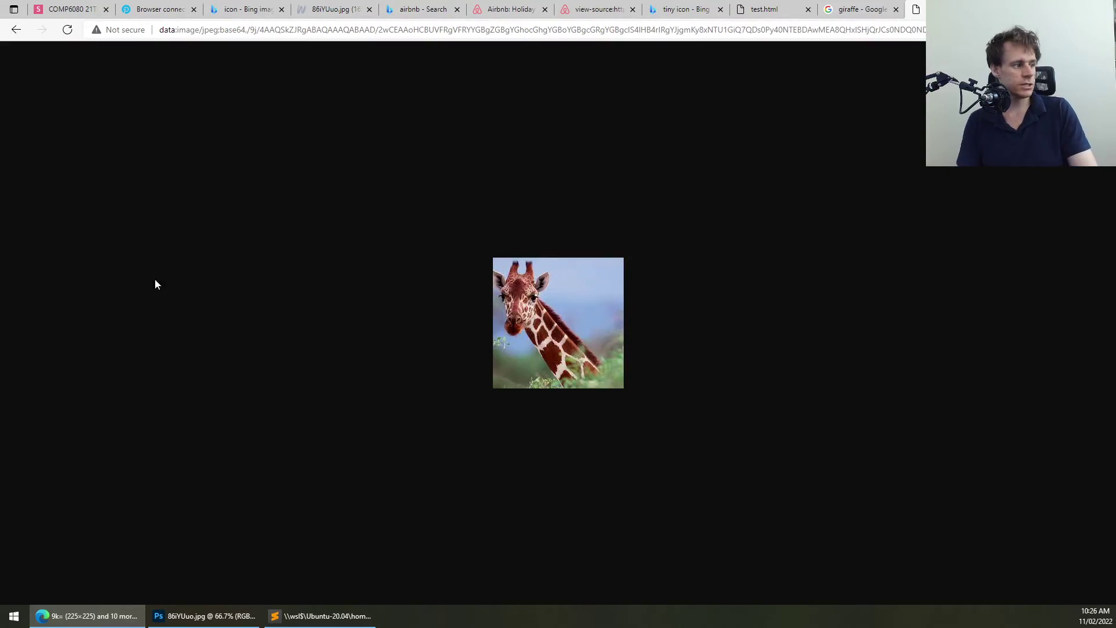
Paste the giraffe base64 data onto line 5 of test.html, then close the data tab
key("alt+Tab")
key("End")
key("Return")
key("Return")
key("ctrl+v")
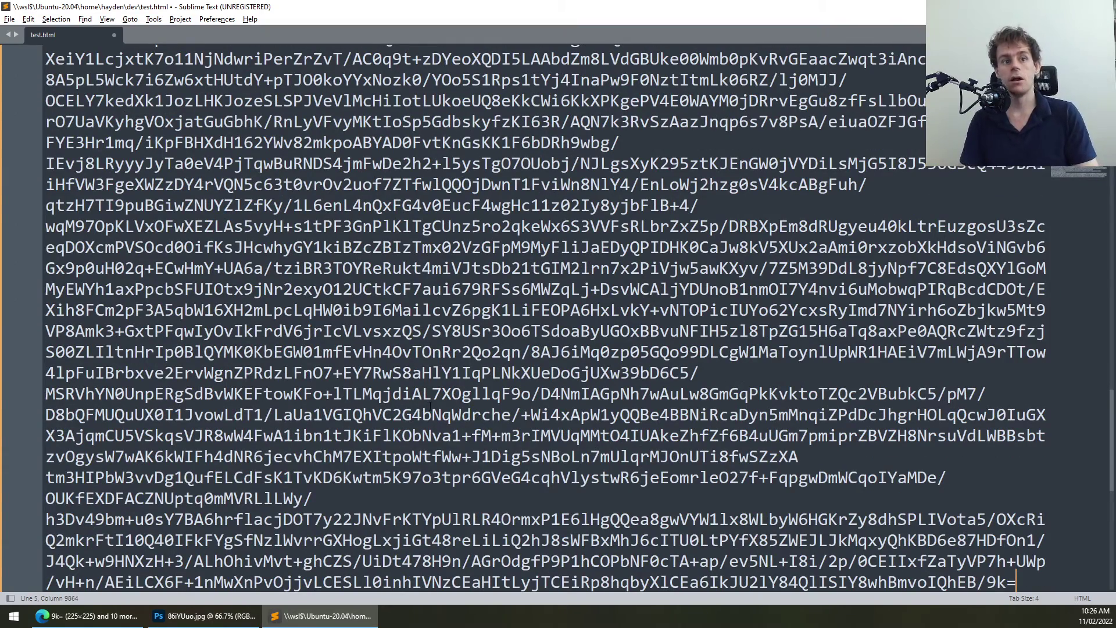
scroll(558, 329, "up", 10)
key("alt+Tab")
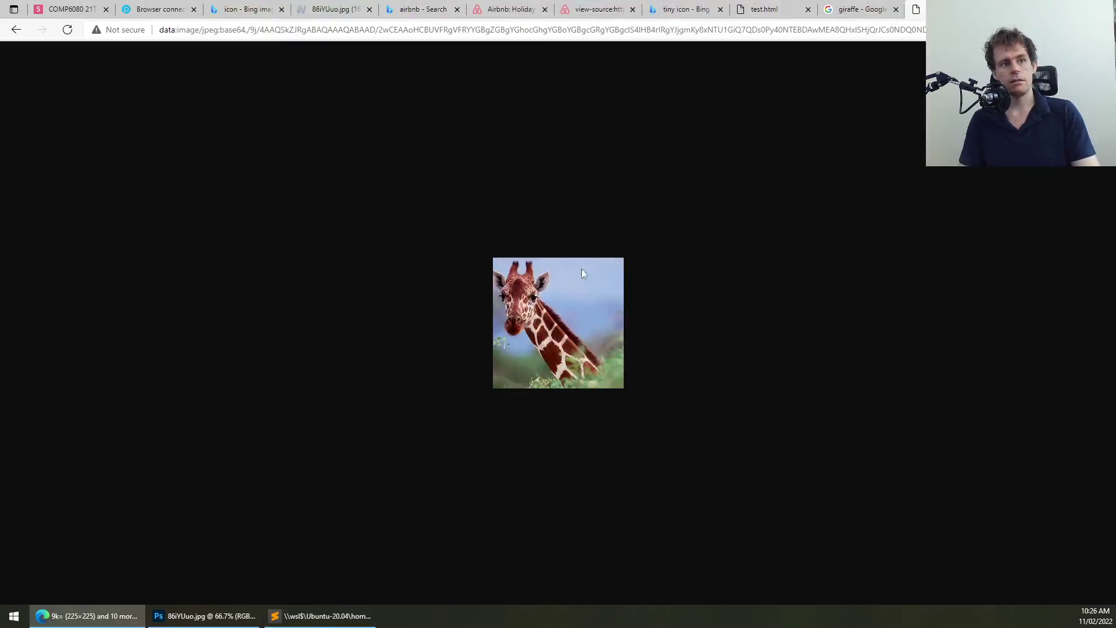
key("ctrl+w")
left_click(860, 9)
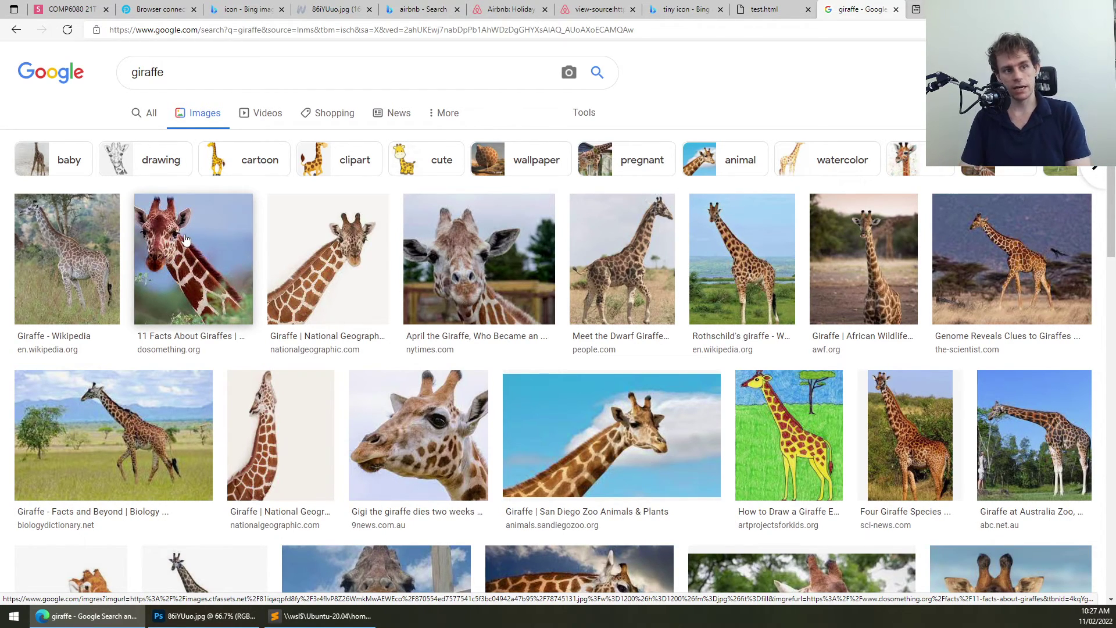
Cut the base64 data from line 5, replace the cat image's src URL with it, and save
left_click(323, 615)
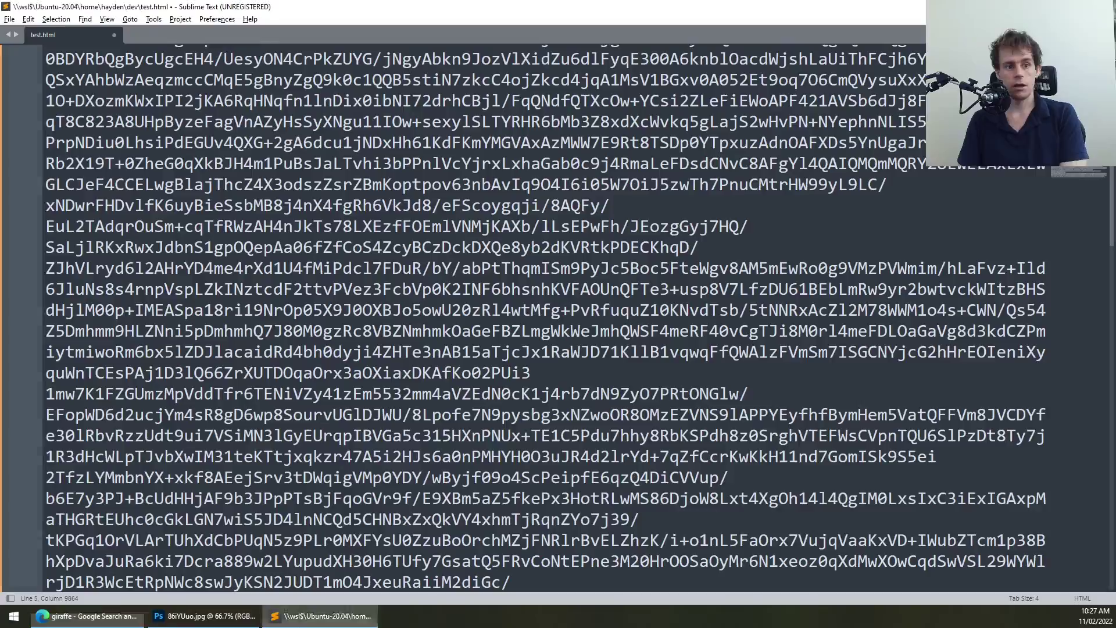
scroll(547, 290, "down", 10)
scroll(430, 265, "up", 20)
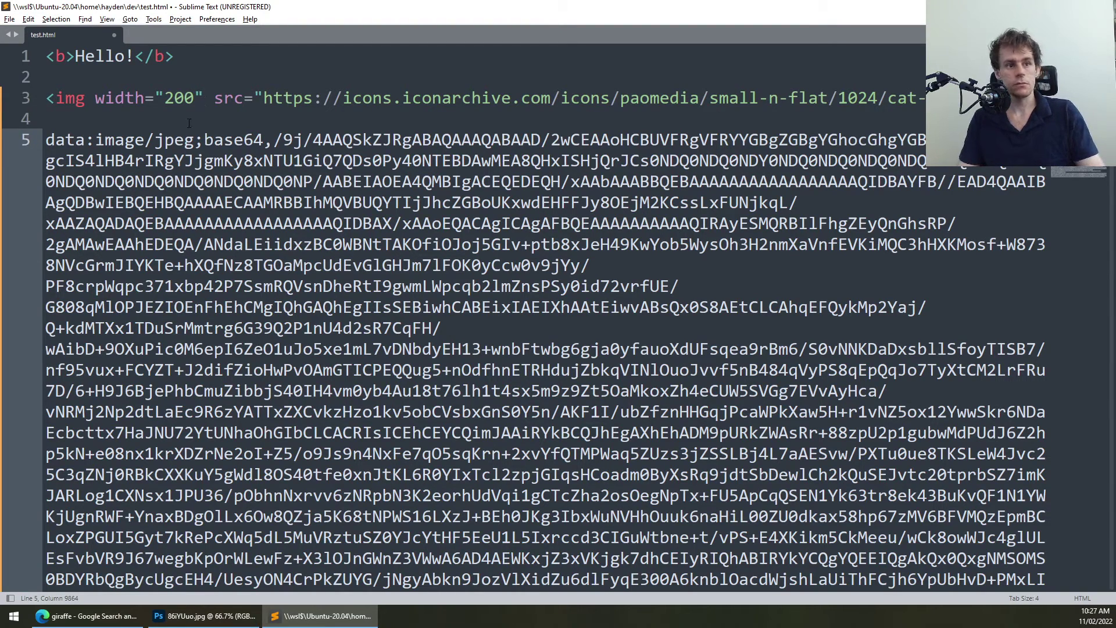
triple_click(104, 143)
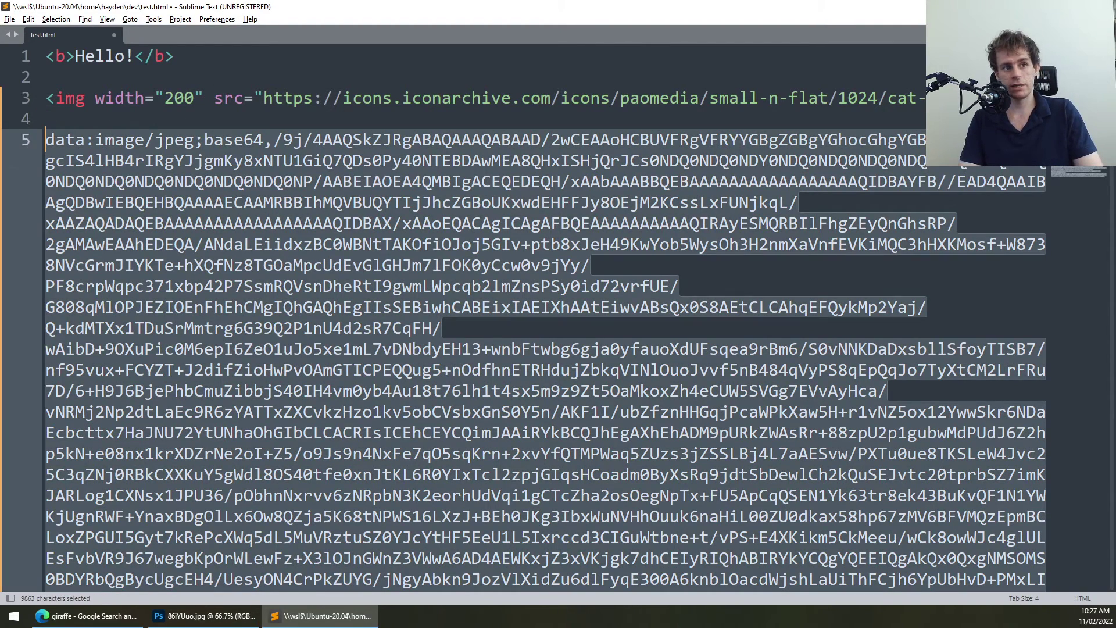
key("ctrl+x")
key("Up")
key("Up")
key("ctrl+Right")
key("ctrl+Right")
key("ctrl+Right")
key("ctrl+Right")
key("Right")
key("Right")
key("shift+End")
key("ctrl+v")
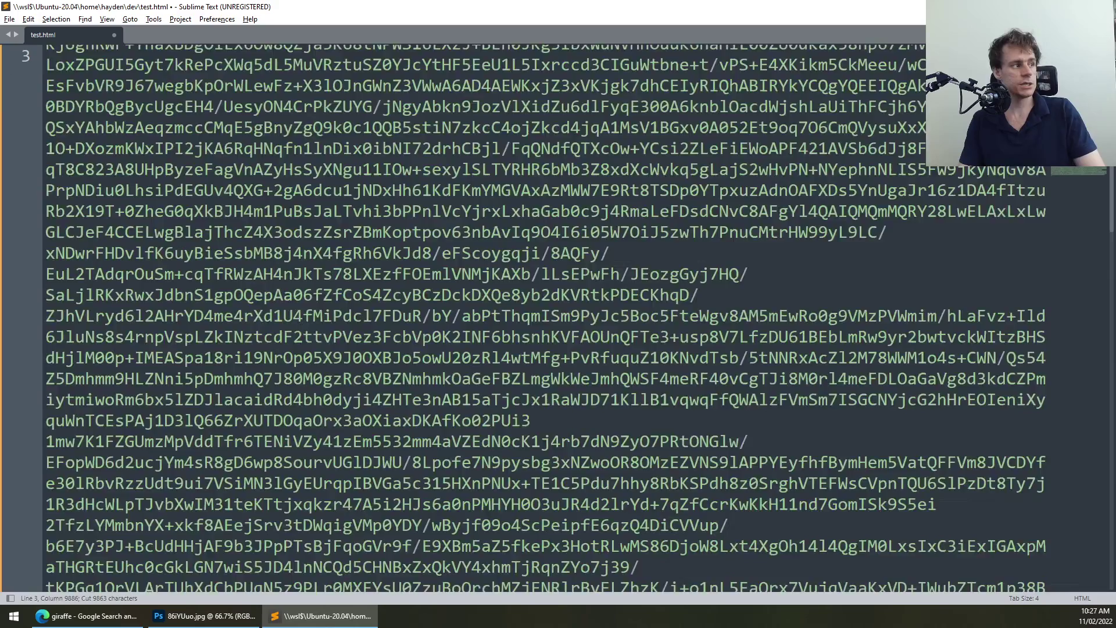
key("ctrl+s")
Reload test.html in Edge to display the giraffe
scroll(101, 133, "up", 5)
scroll(101, 133, "up", 10)
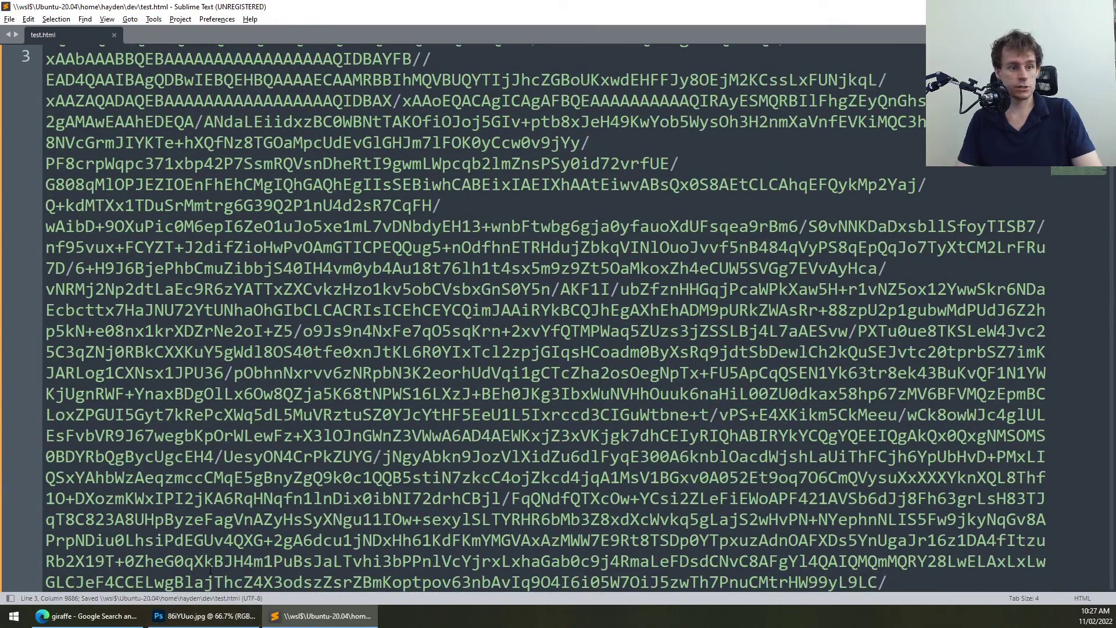
left_click(116, 613)
key("ctrl+shift+Tab")
key("F5")
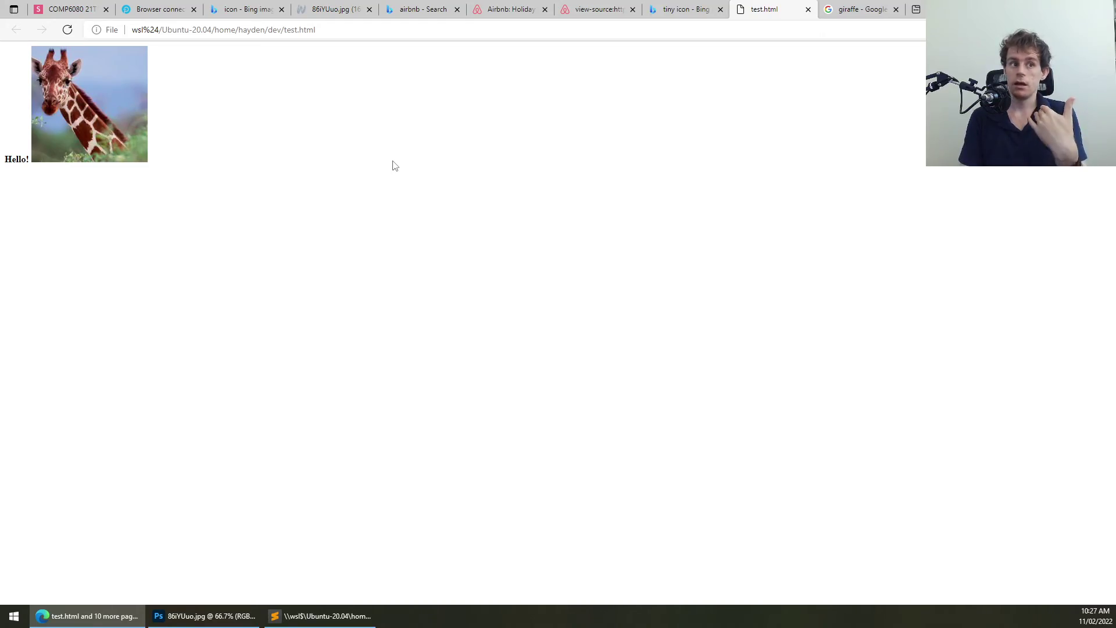
Return to Sublime Text and scroll through test.html's long base64 img tag
left_click(325, 615)
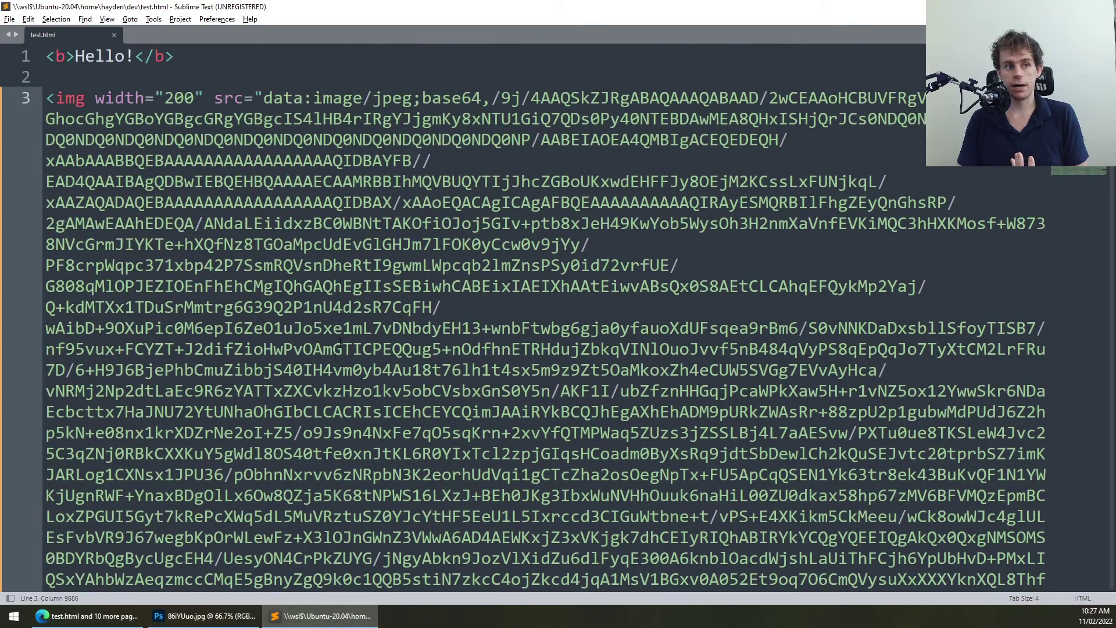
scroll(355, 343, "down", 20)
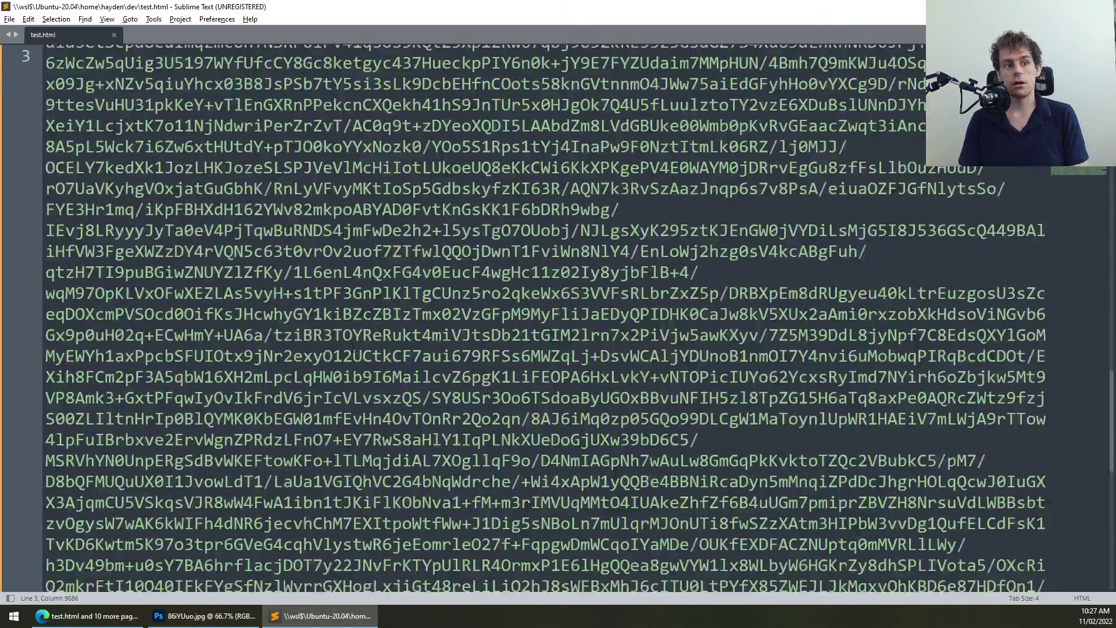
scroll(352, 348, "down", 3)
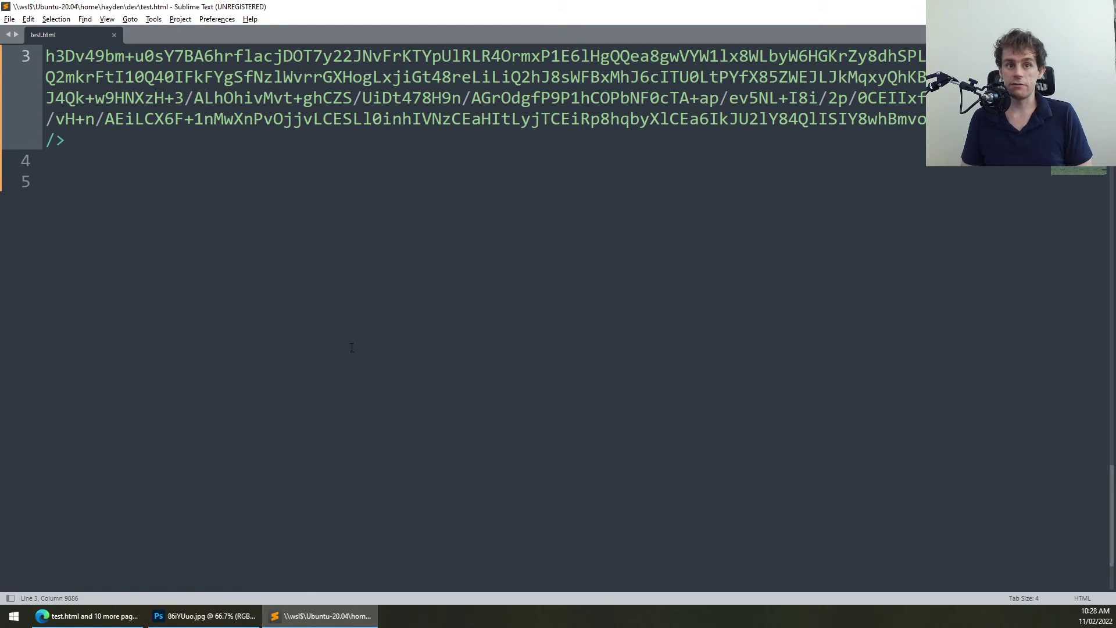
Reload test.html to show the embedded giraffe, then return to the giraffe image results
key("alt+Tab")
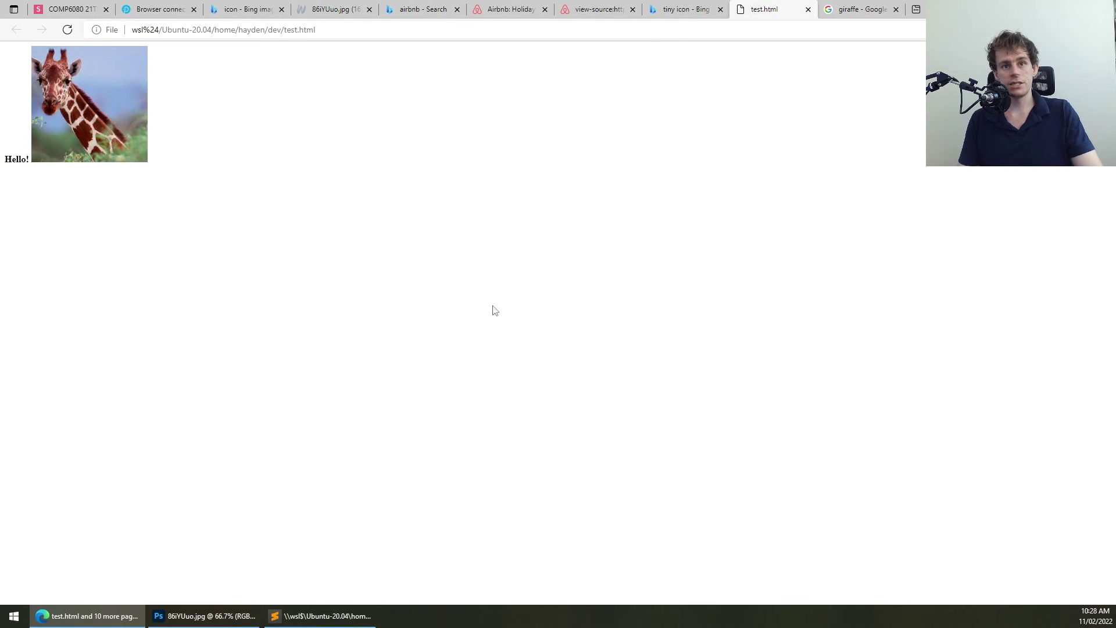
key("ctrl+r")
key("ctrl+shift+Tab")
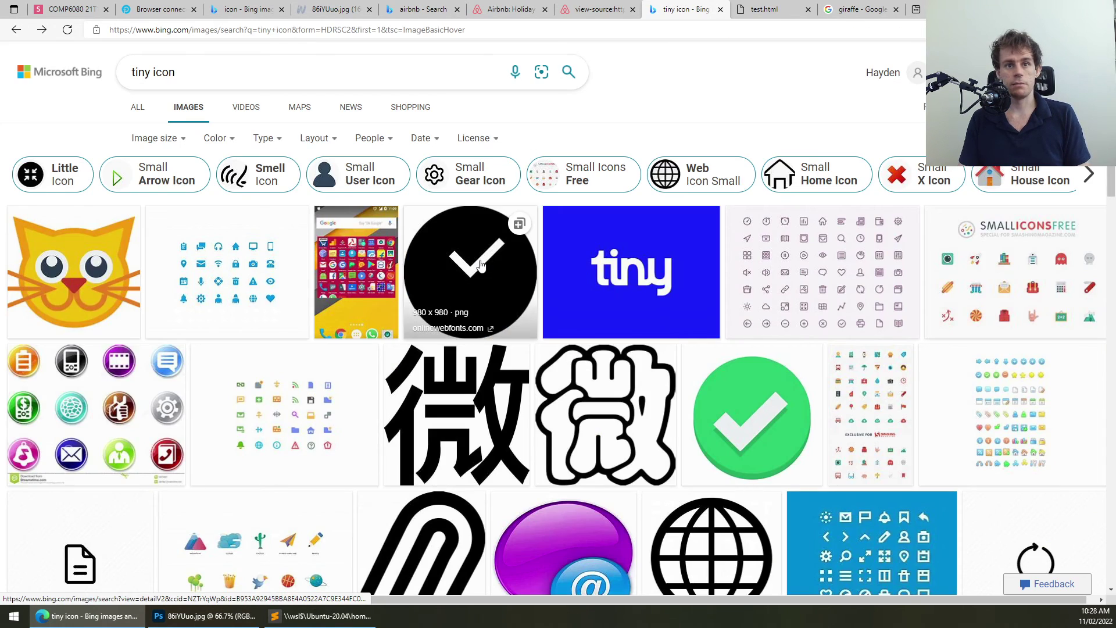
key("ctrl+Tab")
key("ctrl+Tab")
Preview April the Giraffe and view its thumbnail's base64 image address in a temporary tab
left_click(465, 242)
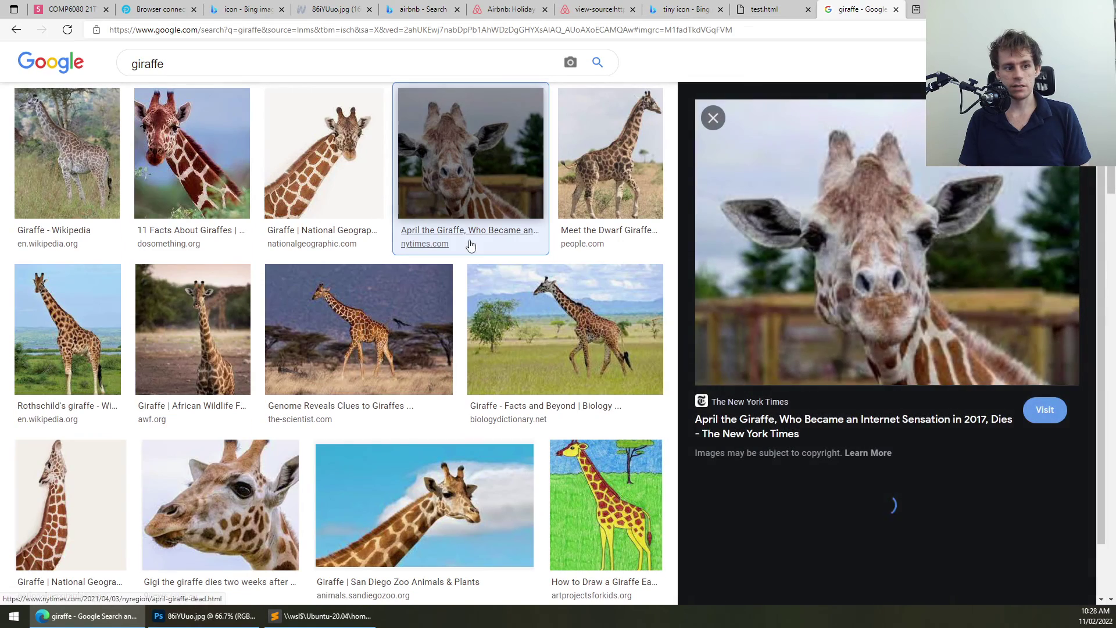
right_click(452, 160)
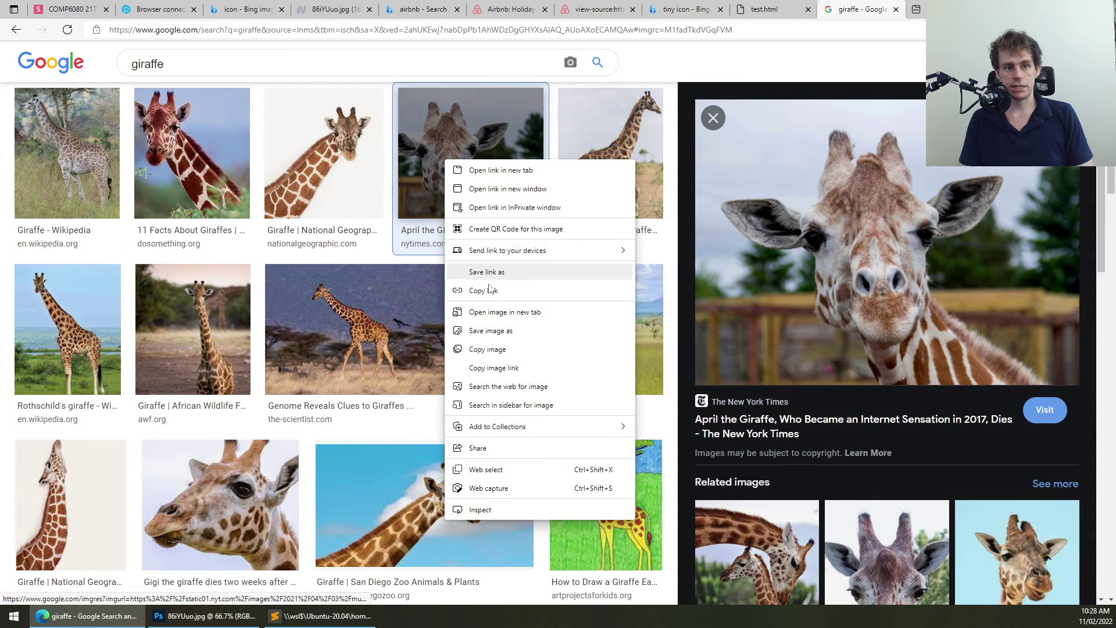
left_click(490, 362)
key("ctrl+t")
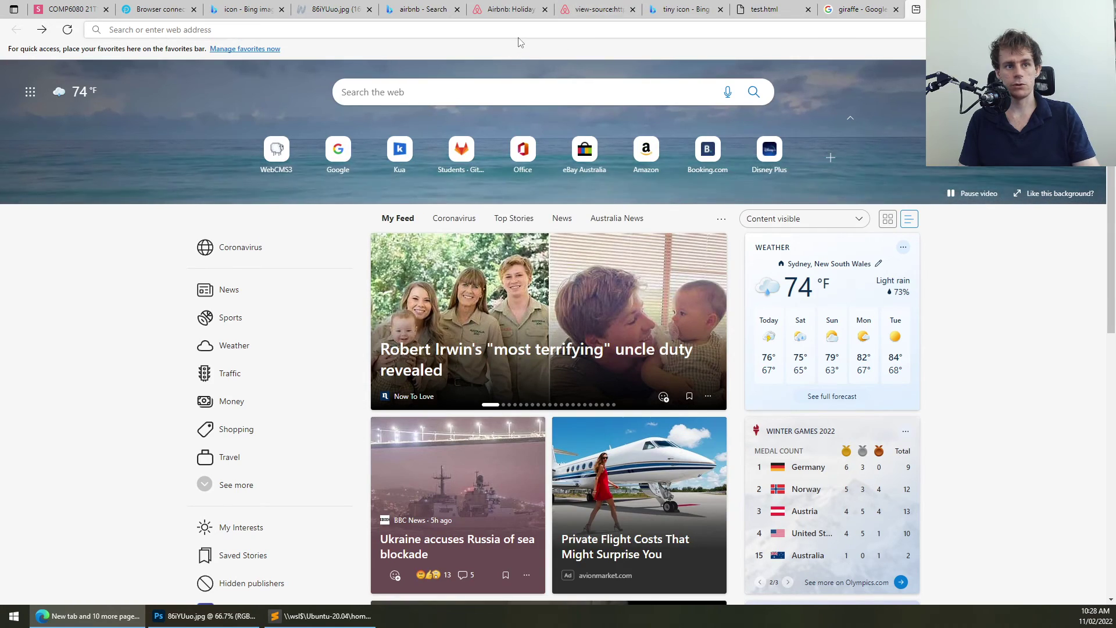
key("ctrl+v")
key("Return")
key("ctrl+w")
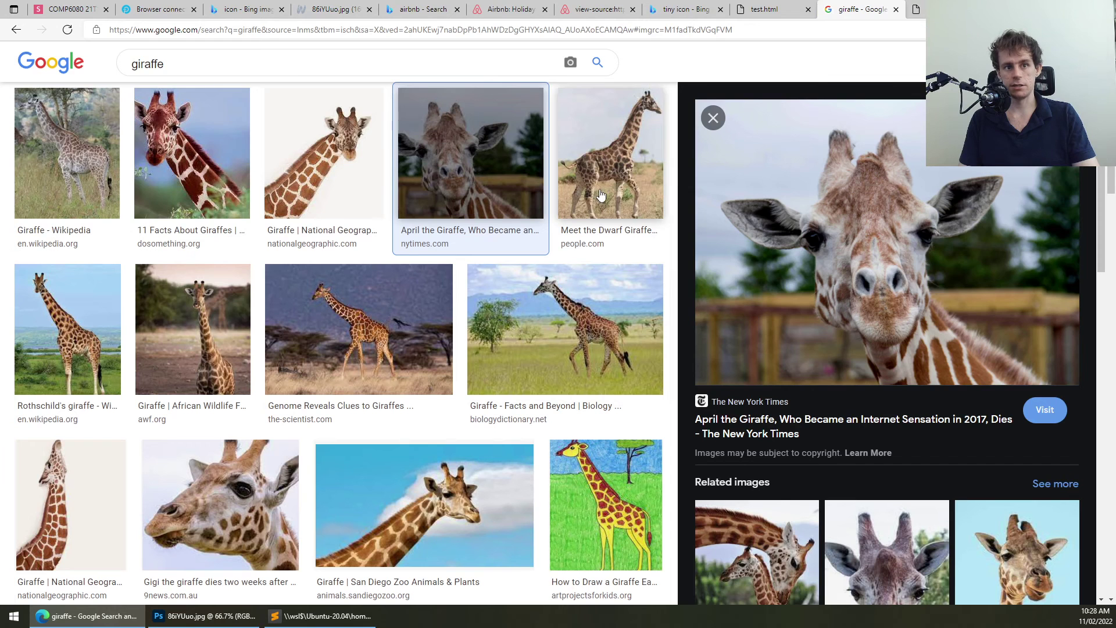
Copy the large preview image and view the full-size 2,048 × 1,519 original briefly
right_click(796, 243)
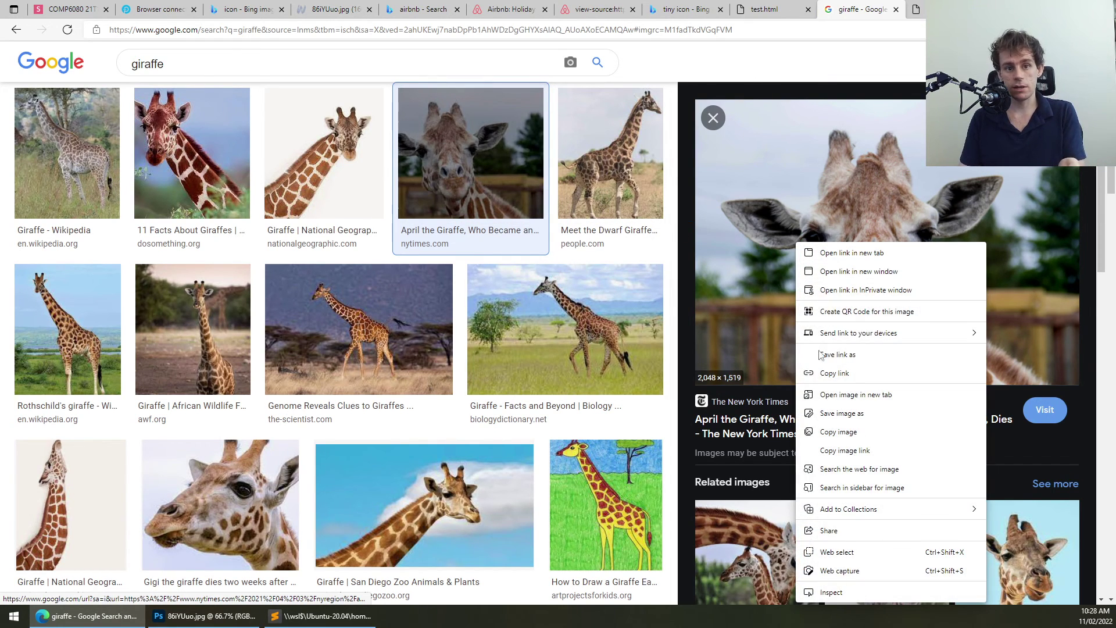
left_click(835, 433)
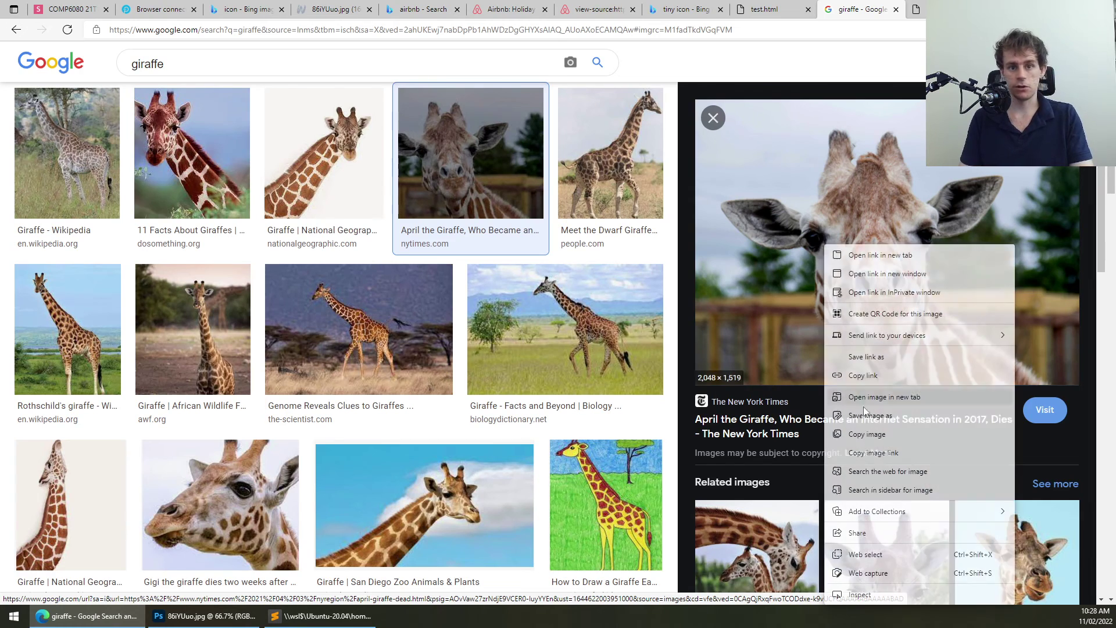
right_click(825, 244)
left_click(884, 396)
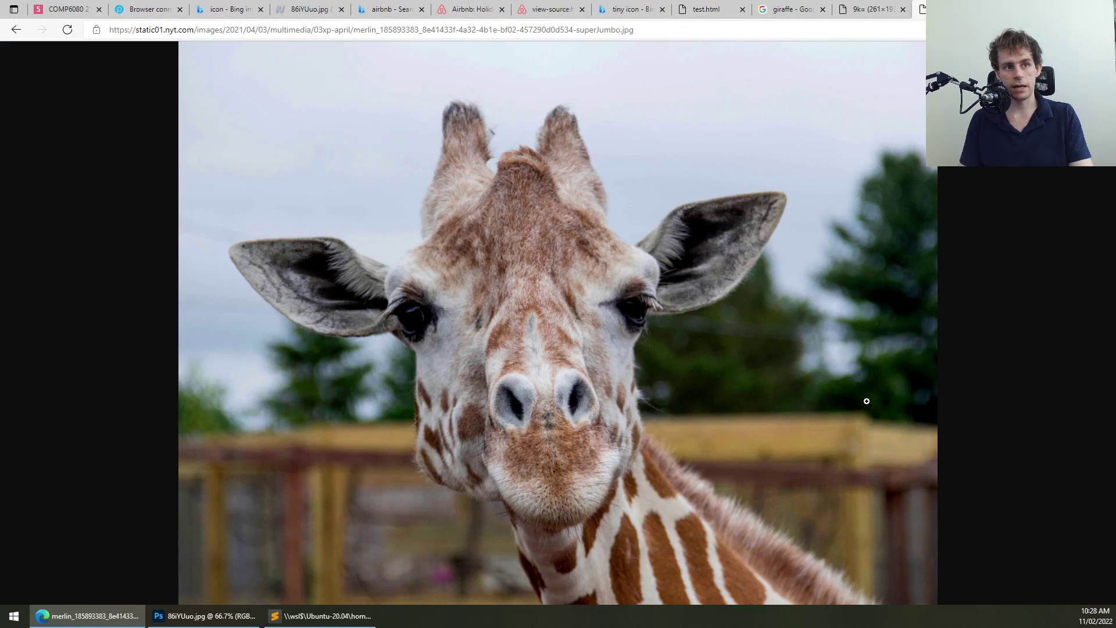
key("ctrl+w")
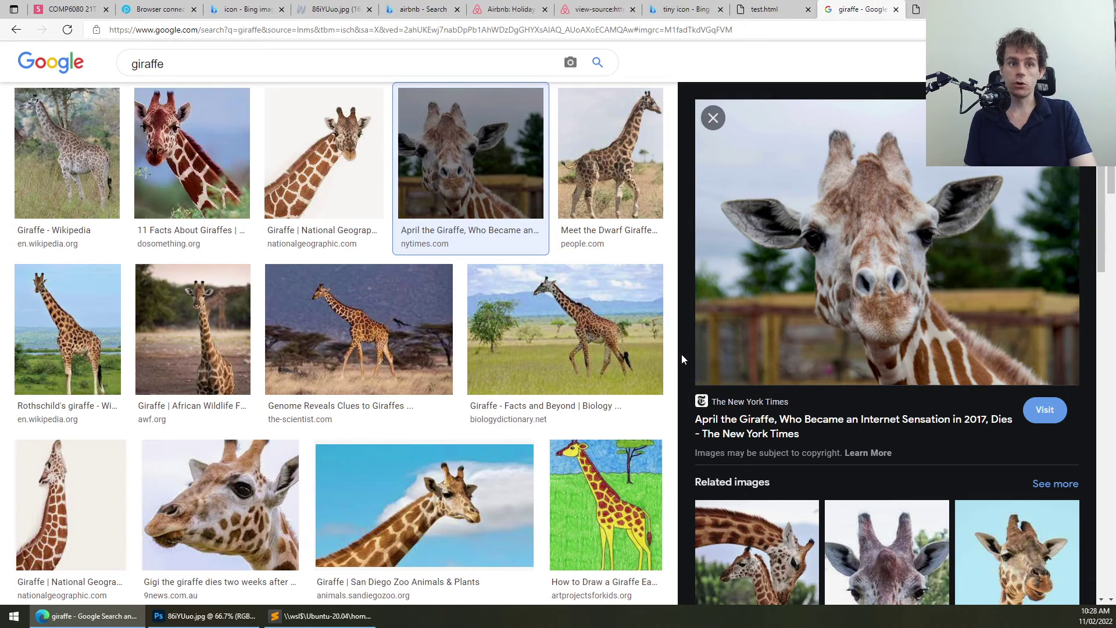
Browse the giraffe results and preview the World Giraffe Day 2019 sunset image
scroll(456, 229, "up", 2)
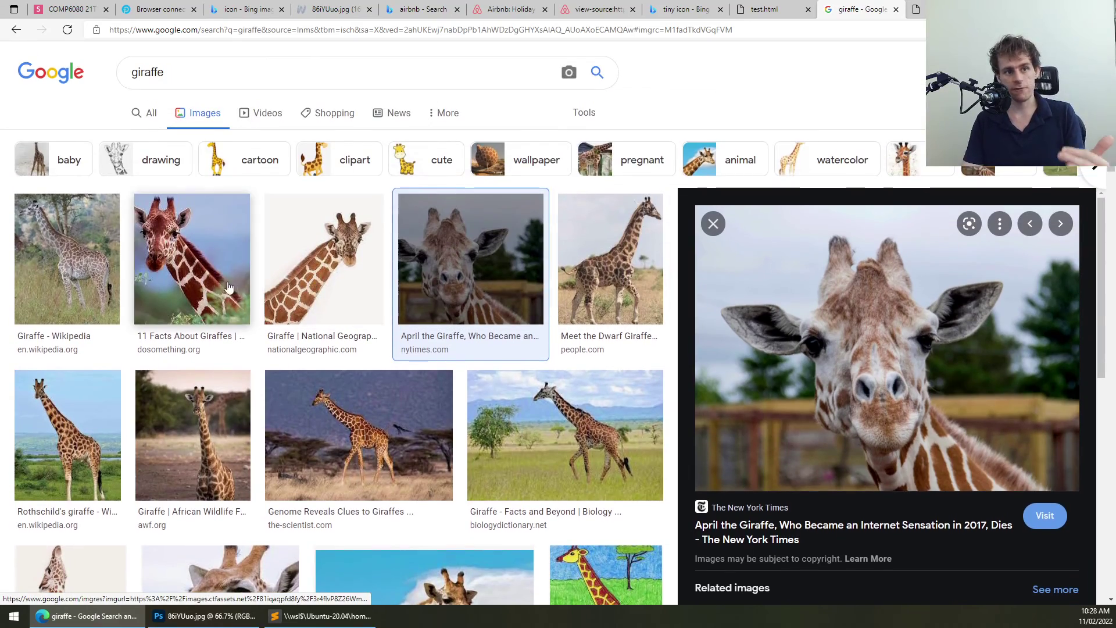
scroll(227, 277, "down", 10)
scroll(239, 283, "down", 15)
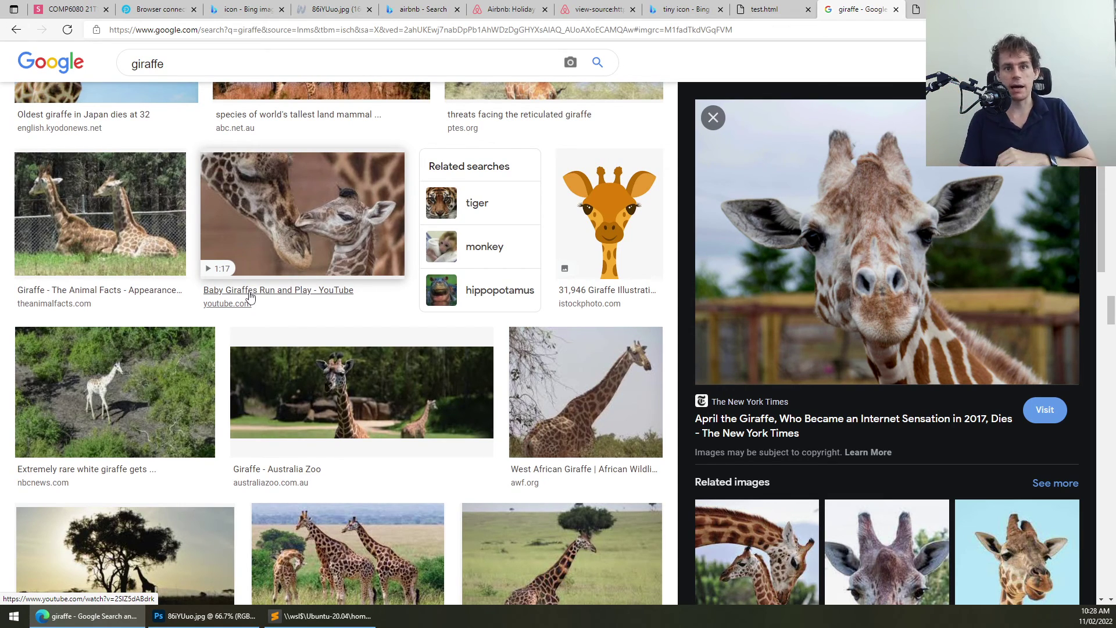
scroll(245, 303, "up", 10)
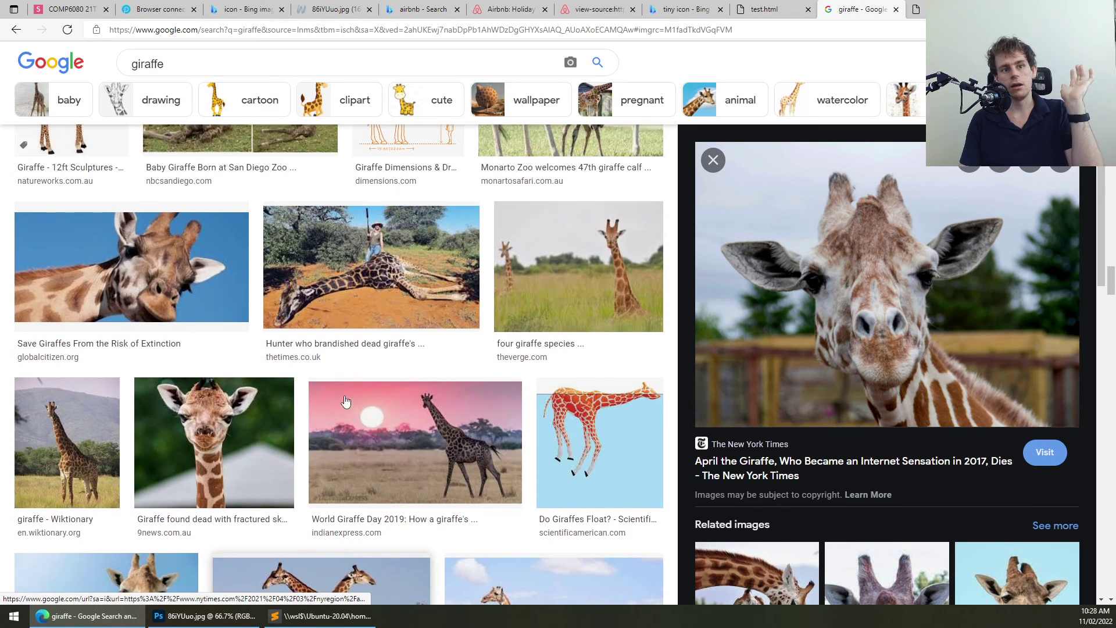
left_click(345, 401)
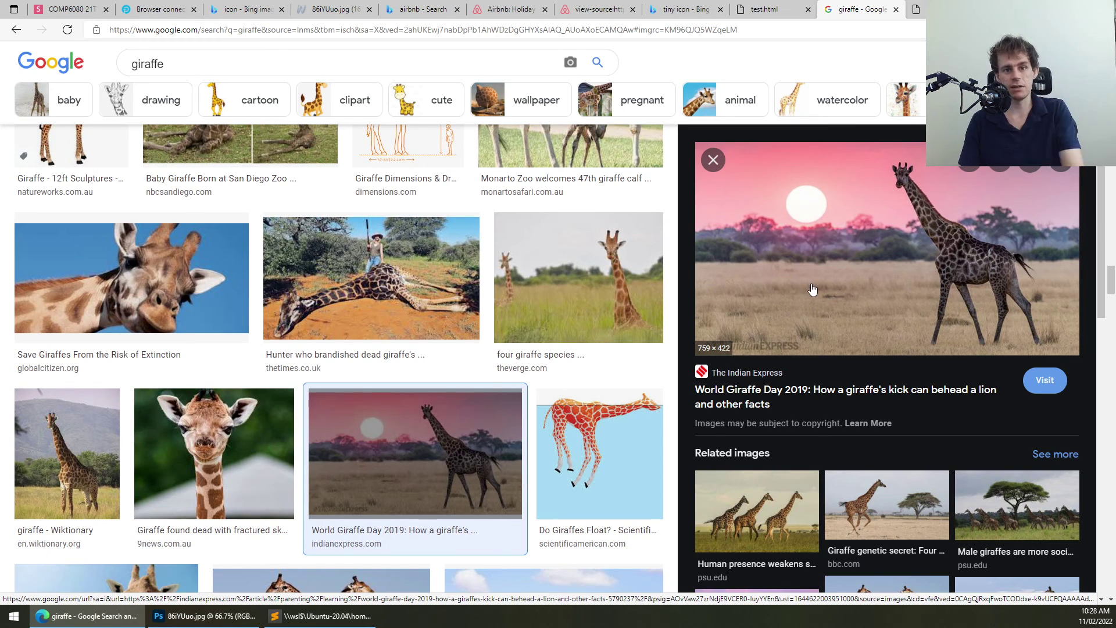
Scroll through the results again, then return to the Base64 Encoding slide
scroll(536, 348, "down", 6)
scroll(537, 348, "up", 1)
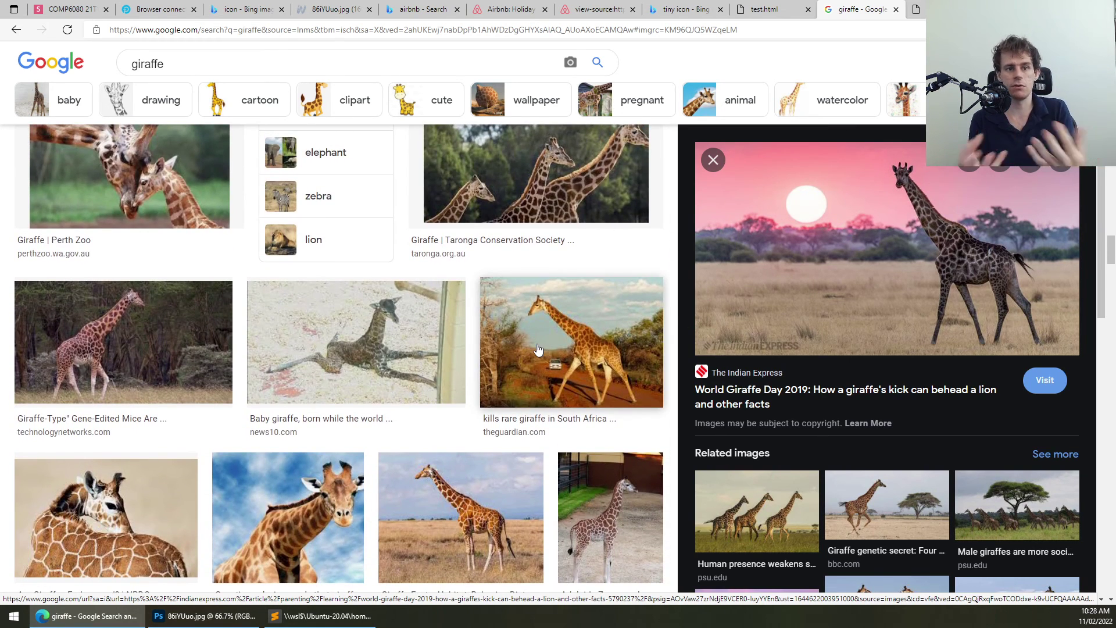
scroll(537, 348, "down", 10)
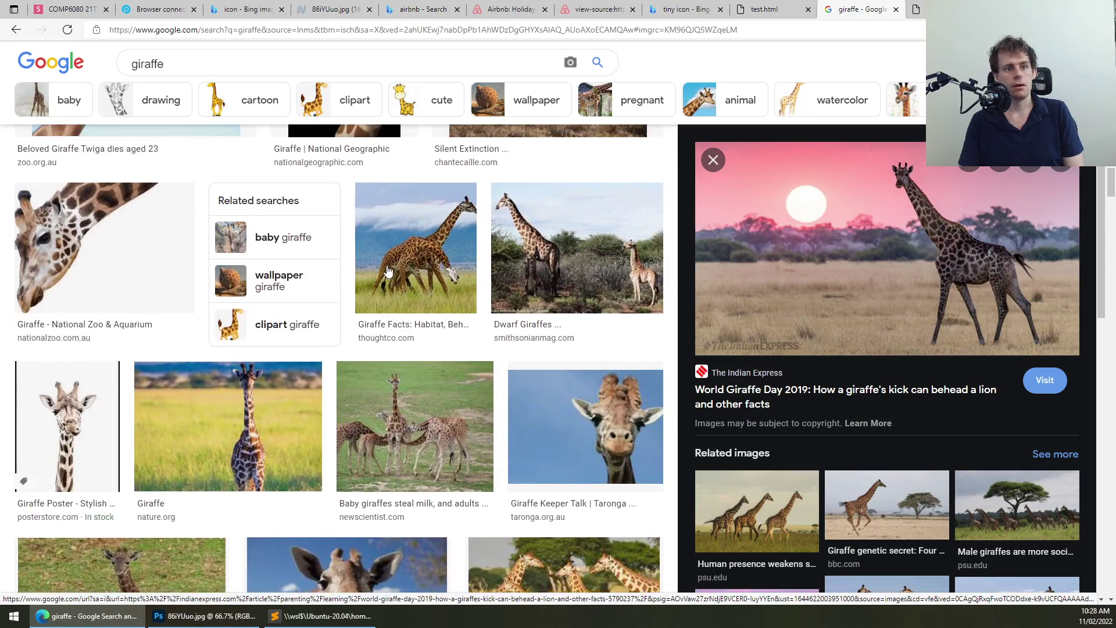
scroll(388, 272, "down", 5)
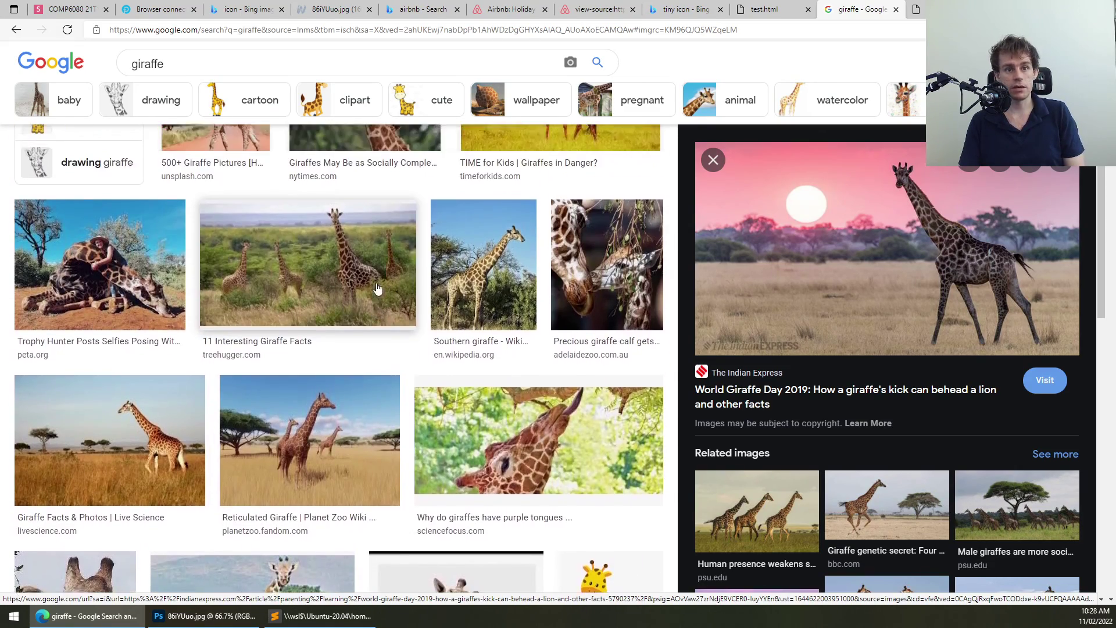
scroll(378, 288, "up", 6)
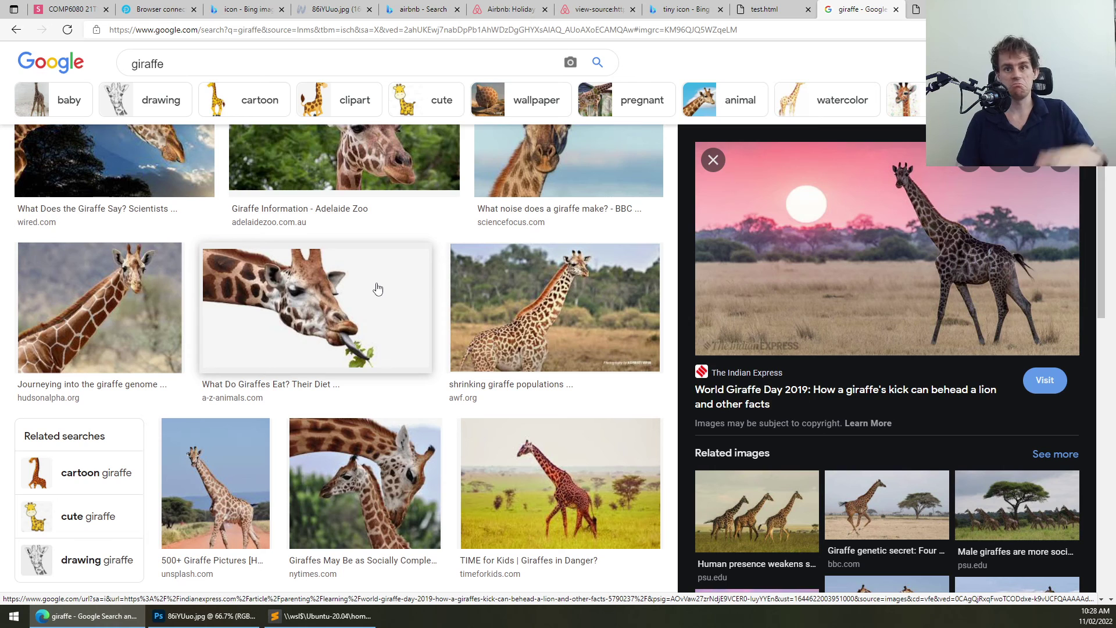
scroll(377, 287, "up", 10)
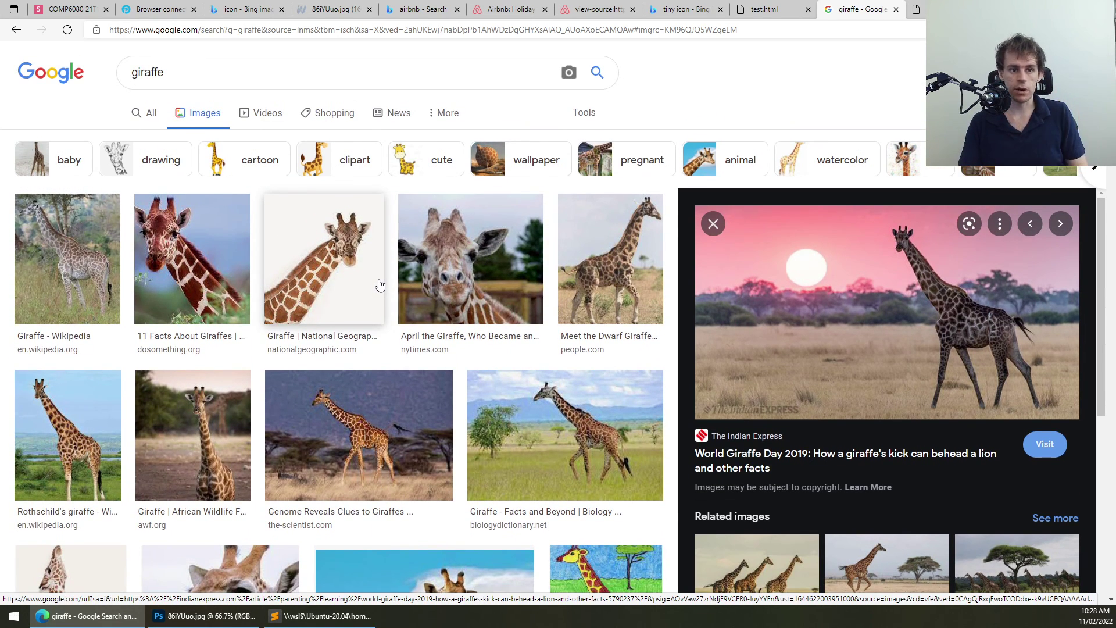
key("ctrl+1")
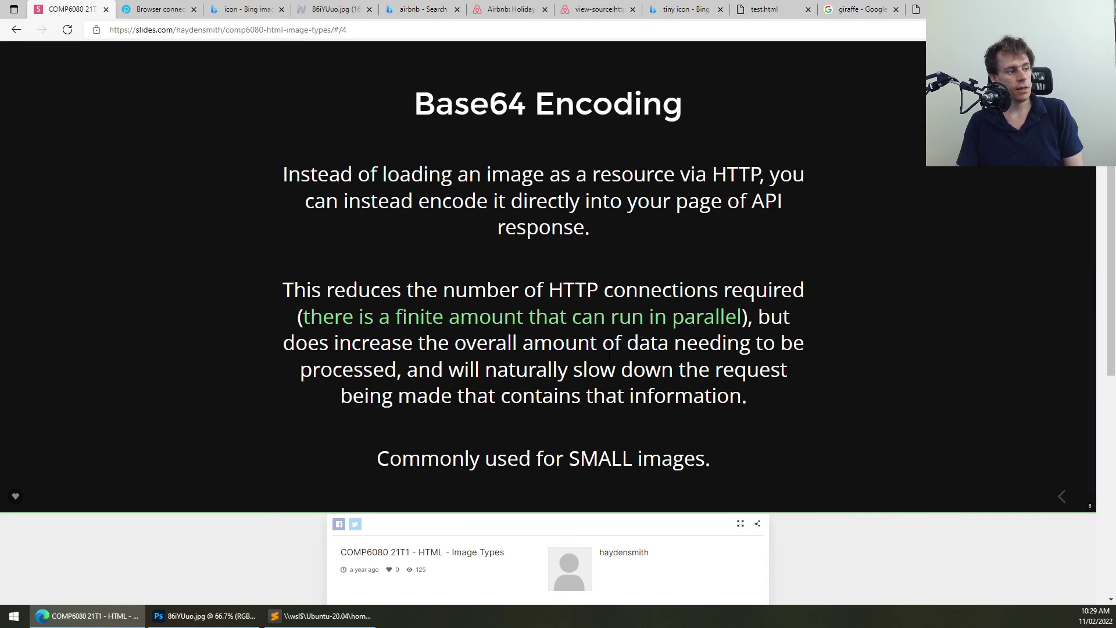